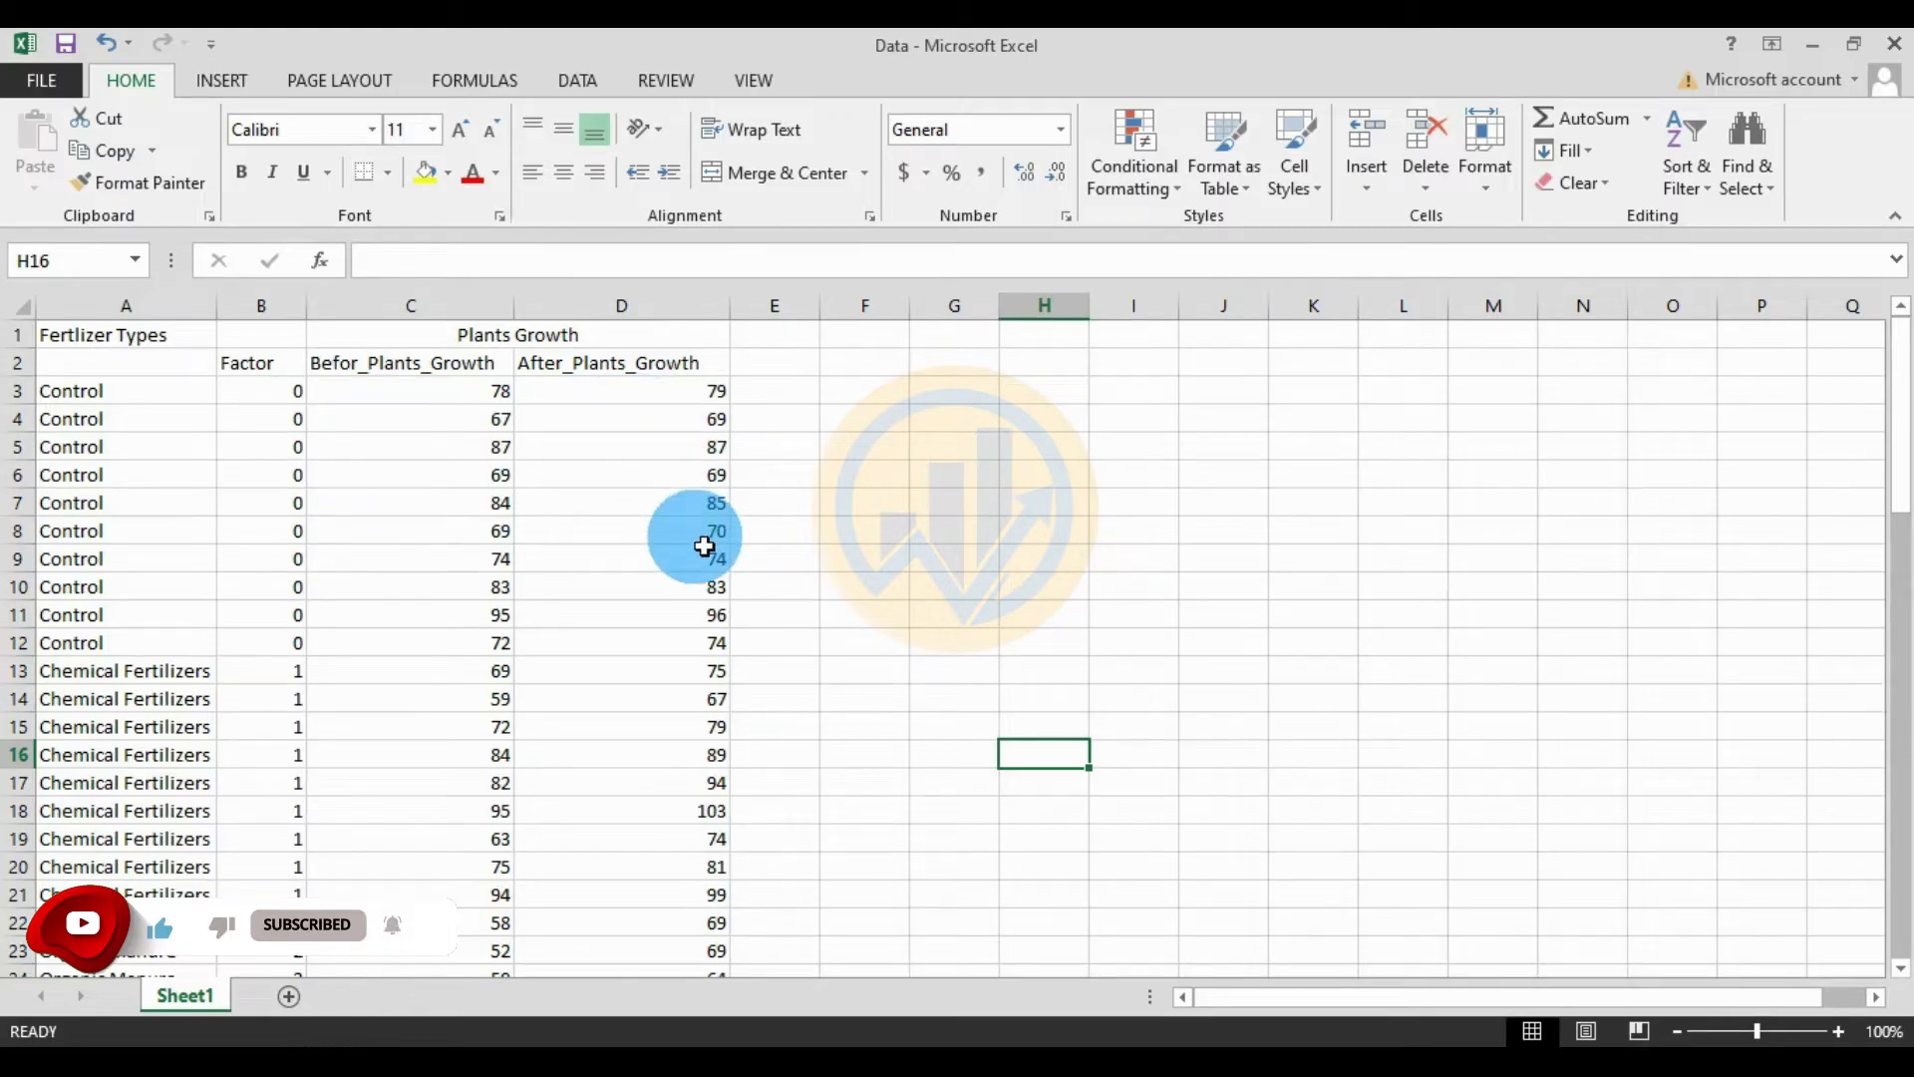
Examine which Factor code in column B belongs to each fertilizer type in the Excel data
click(287, 367)
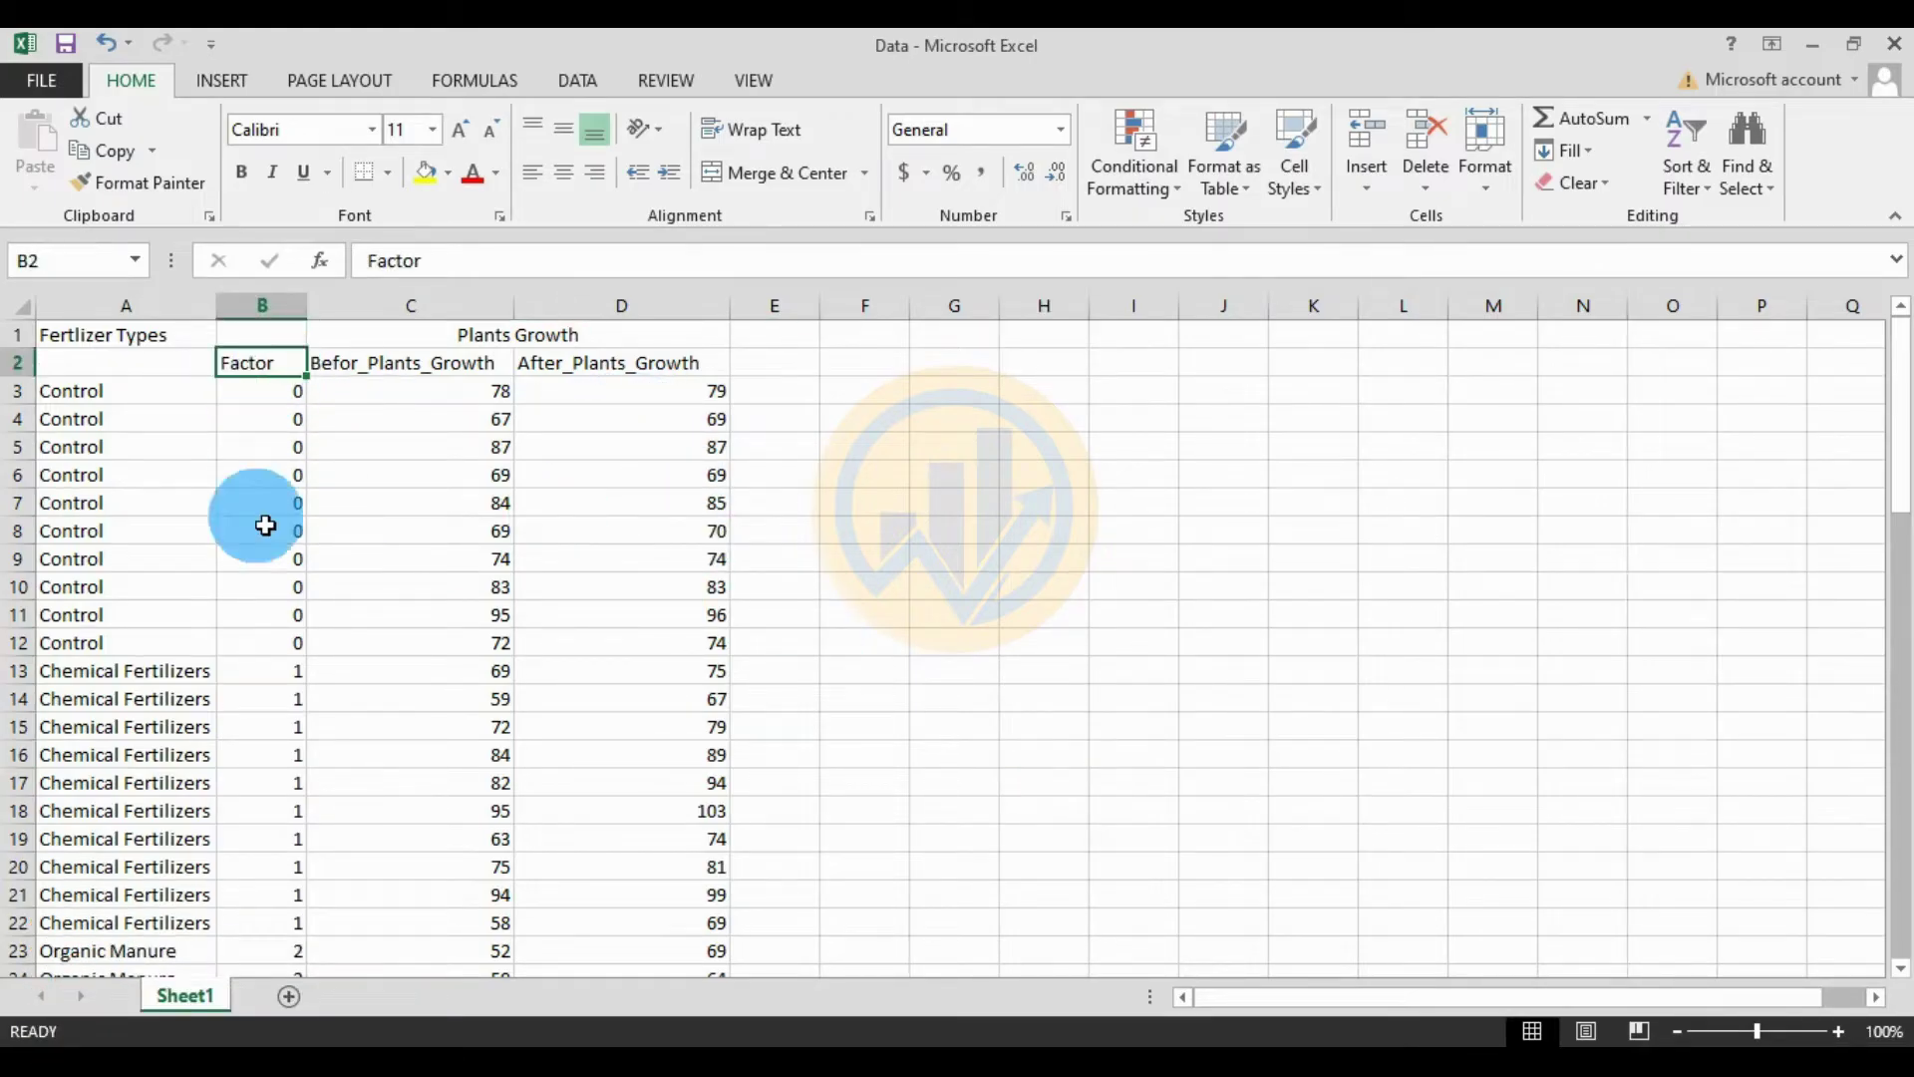
scroll(274, 503, down, 4)
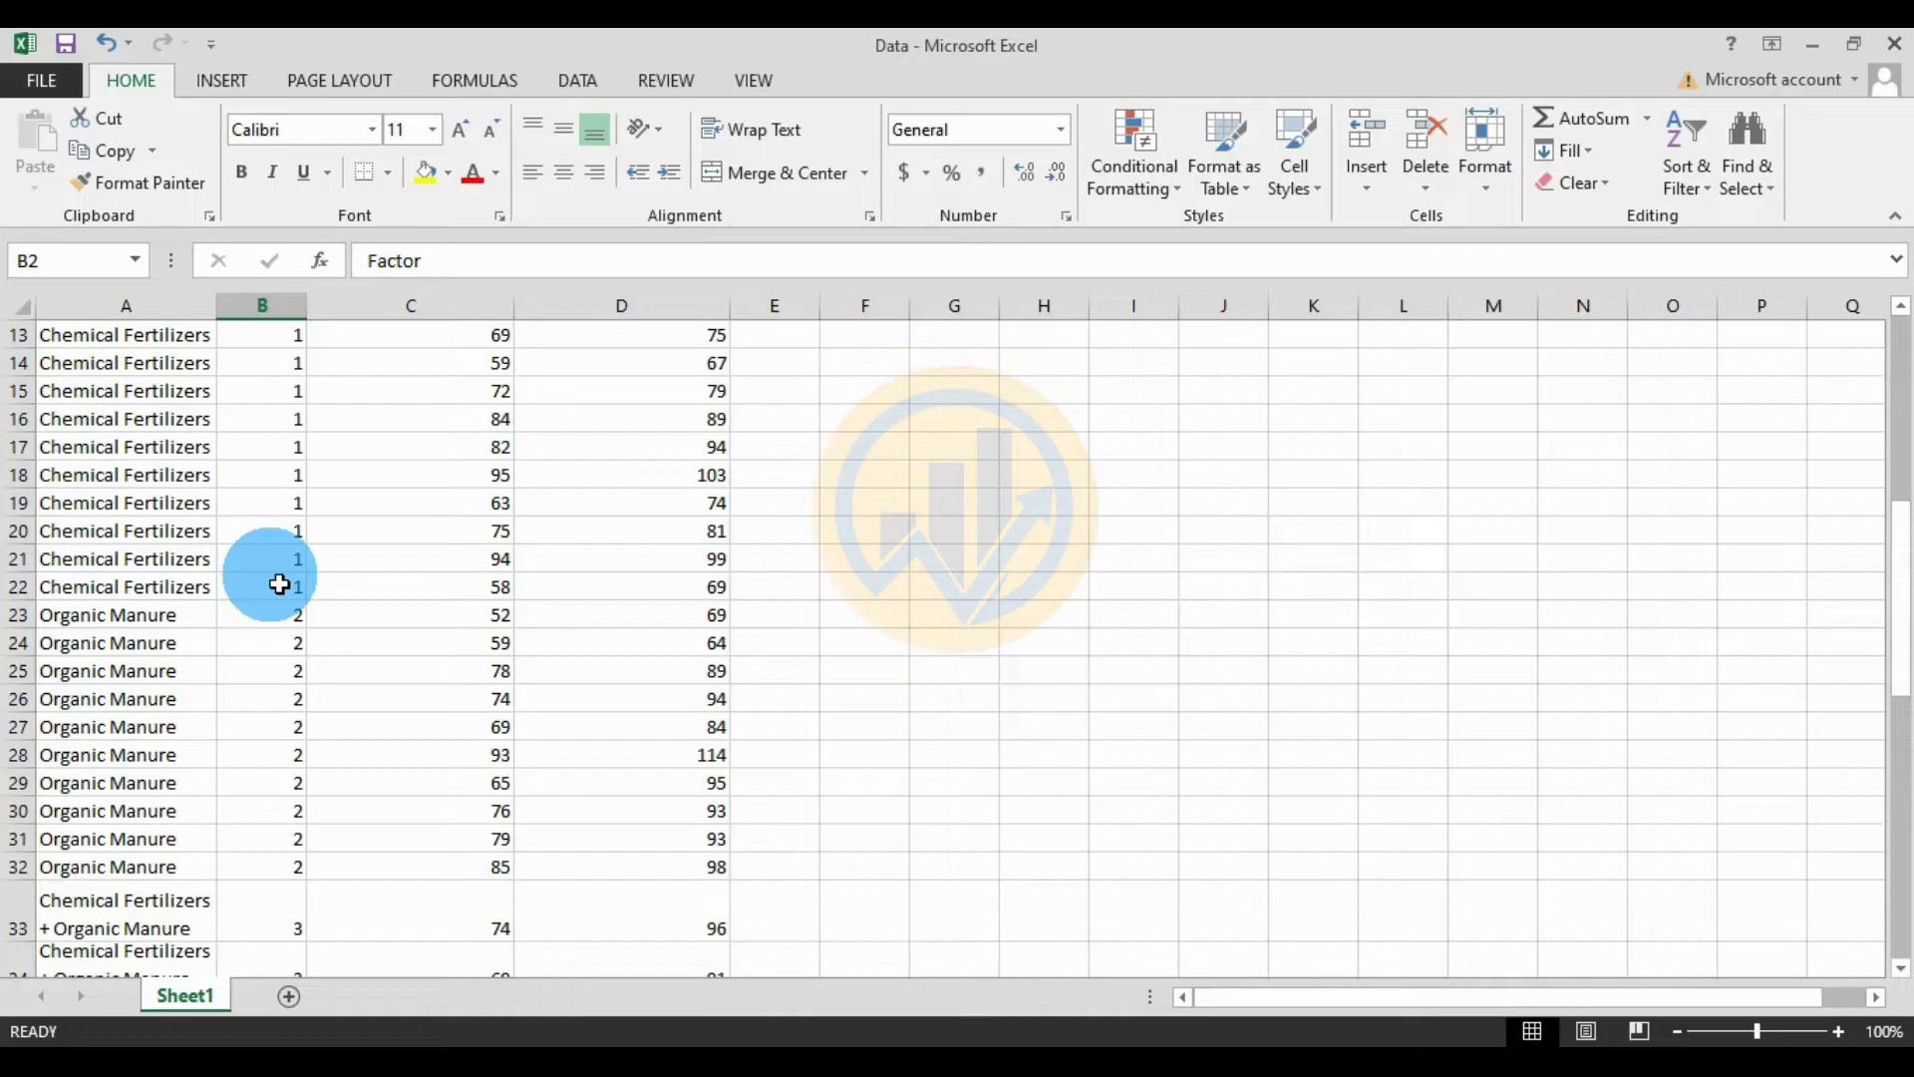
scroll(279, 586, up, 4)
drag(284, 394, 275, 645)
scroll(184, 611, down, 3)
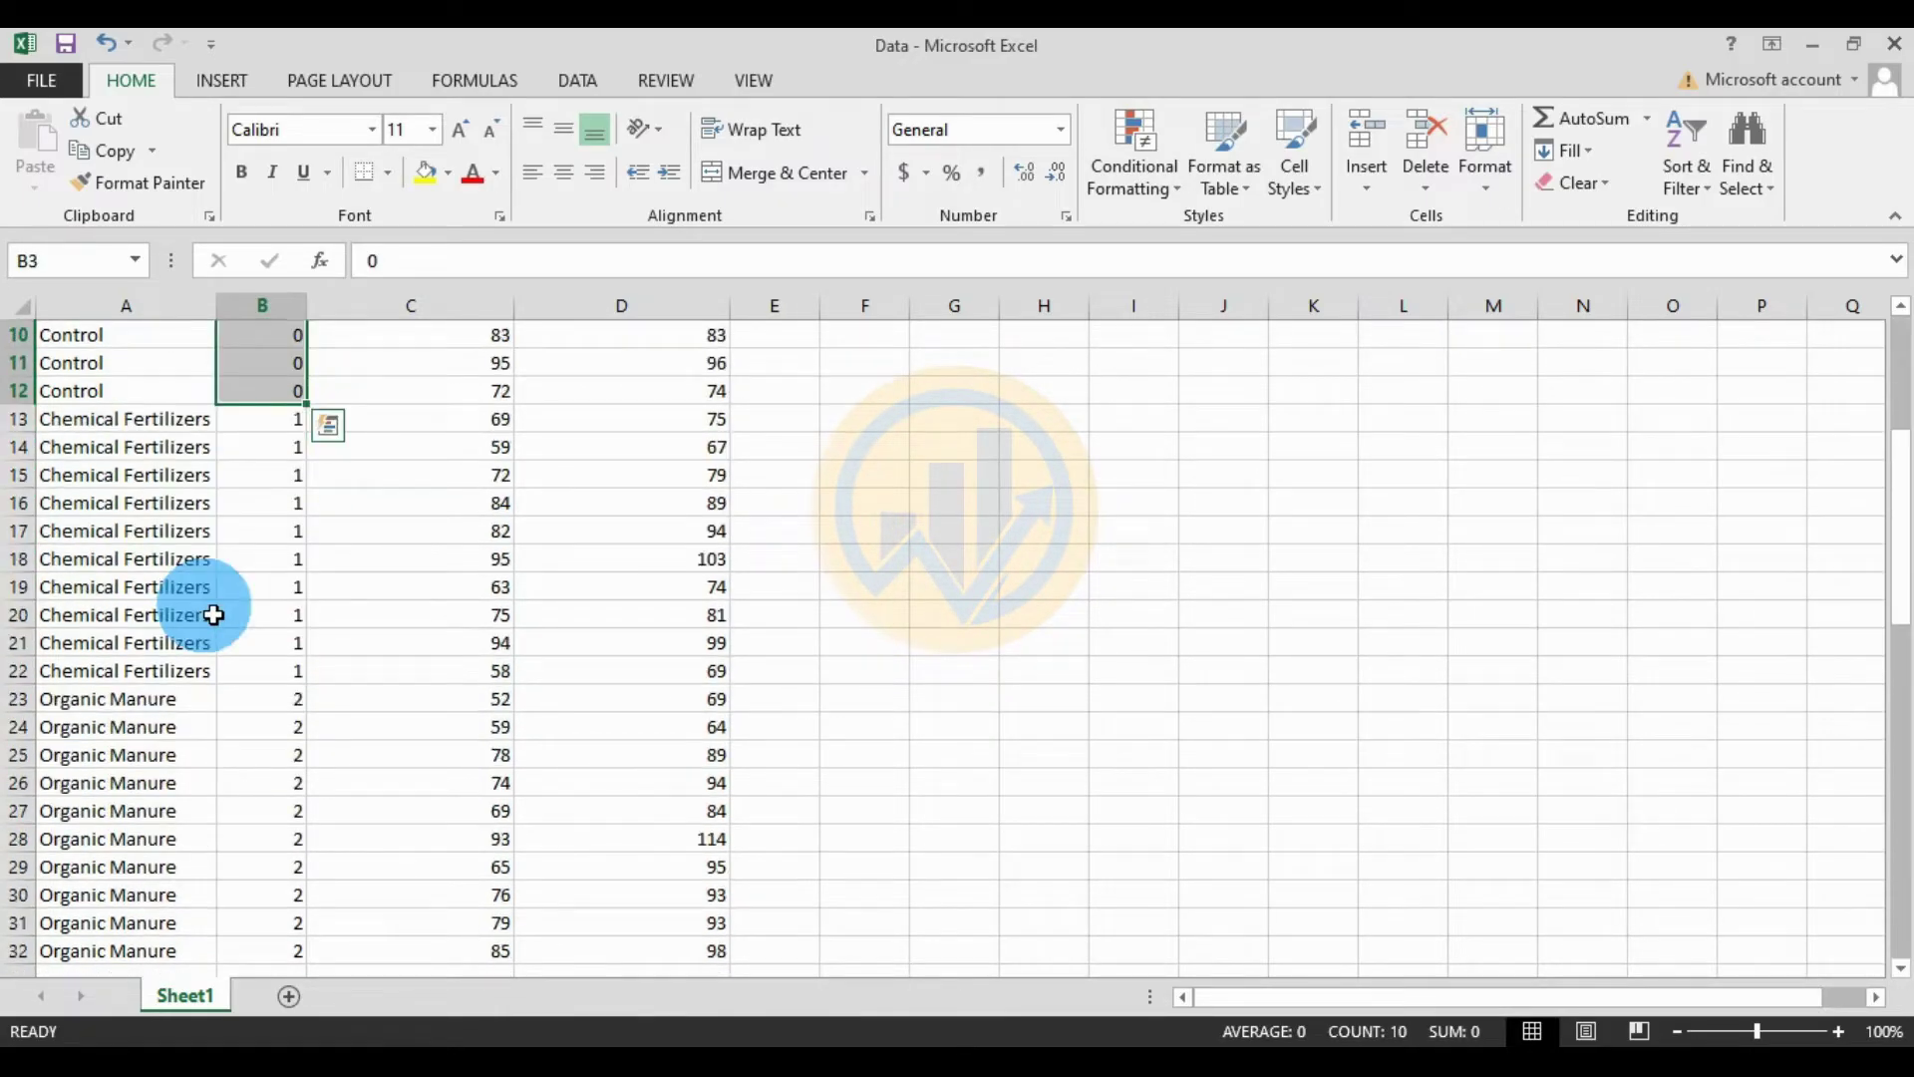
drag(278, 420, 236, 673)
scroll(99, 603, down, 3)
drag(282, 454, 260, 705)
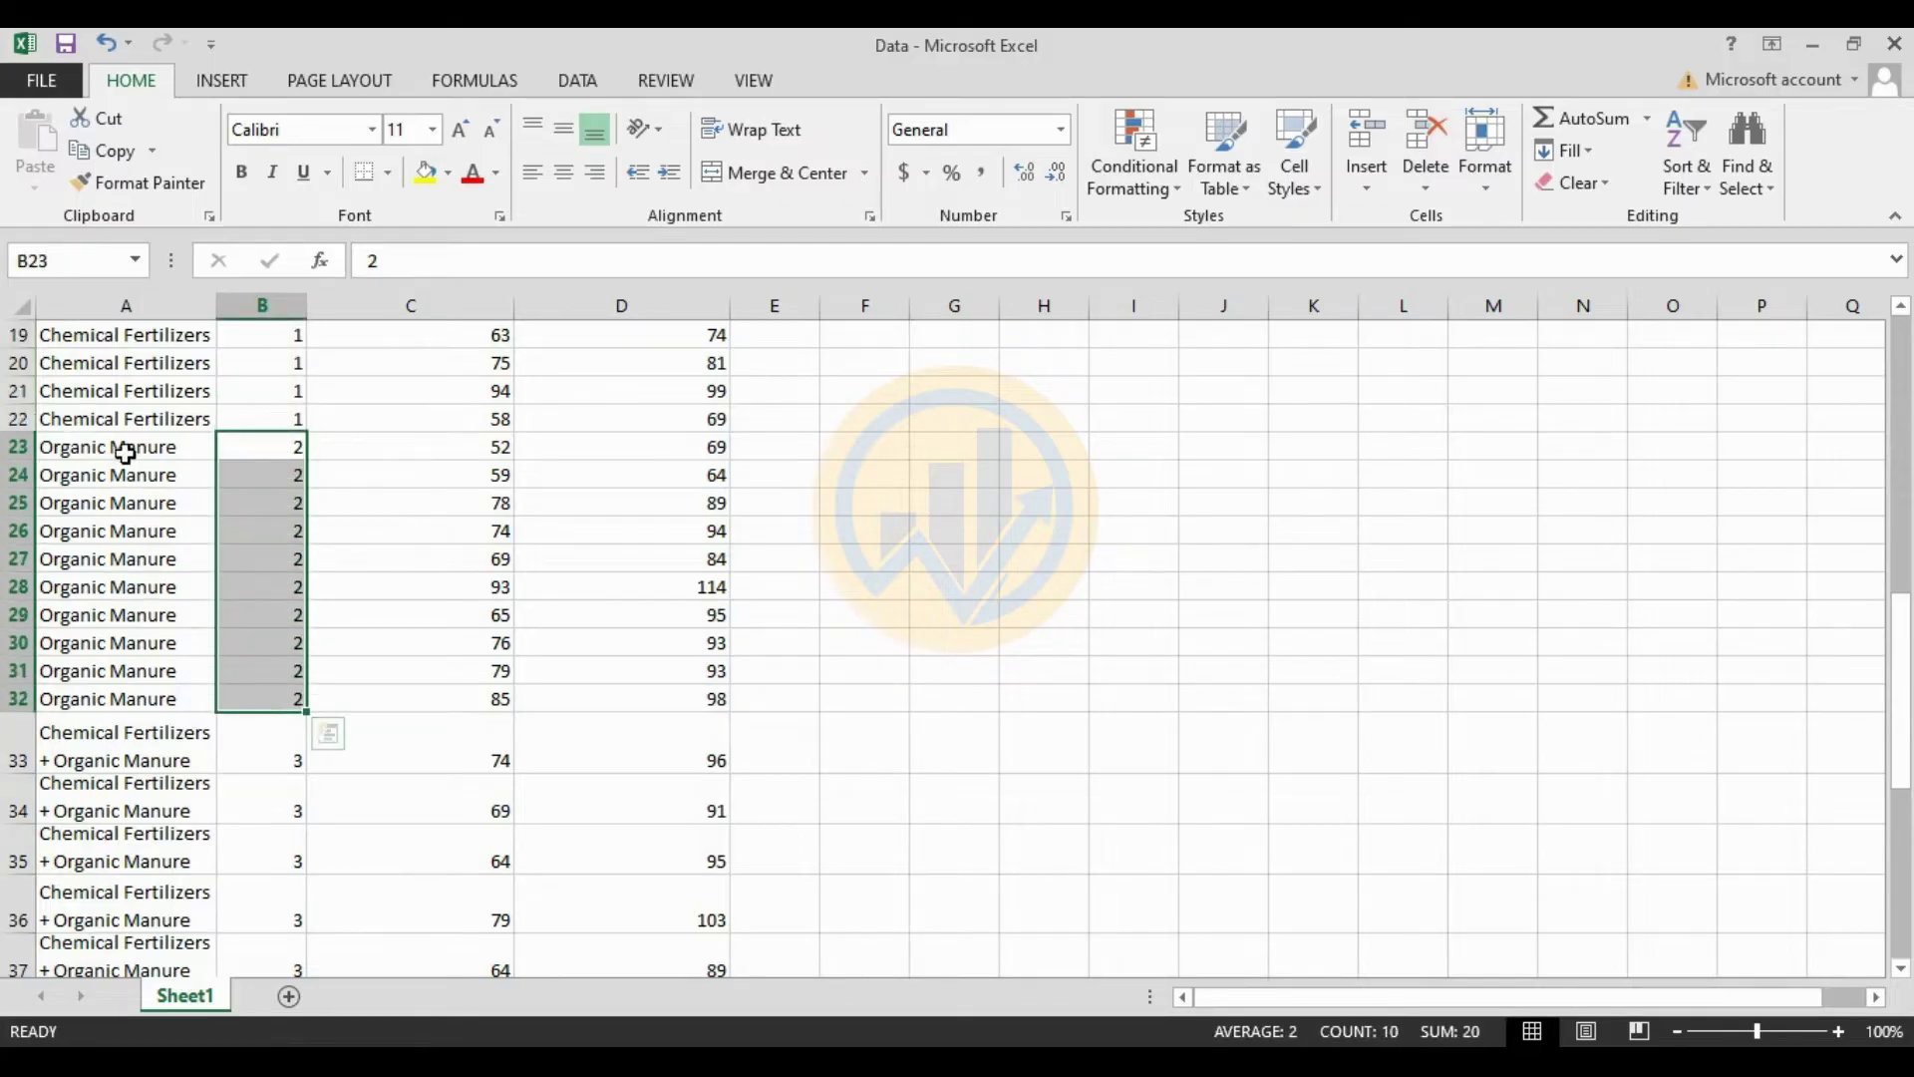
scroll(261, 574, down, 3)
drag(267, 494, 277, 967)
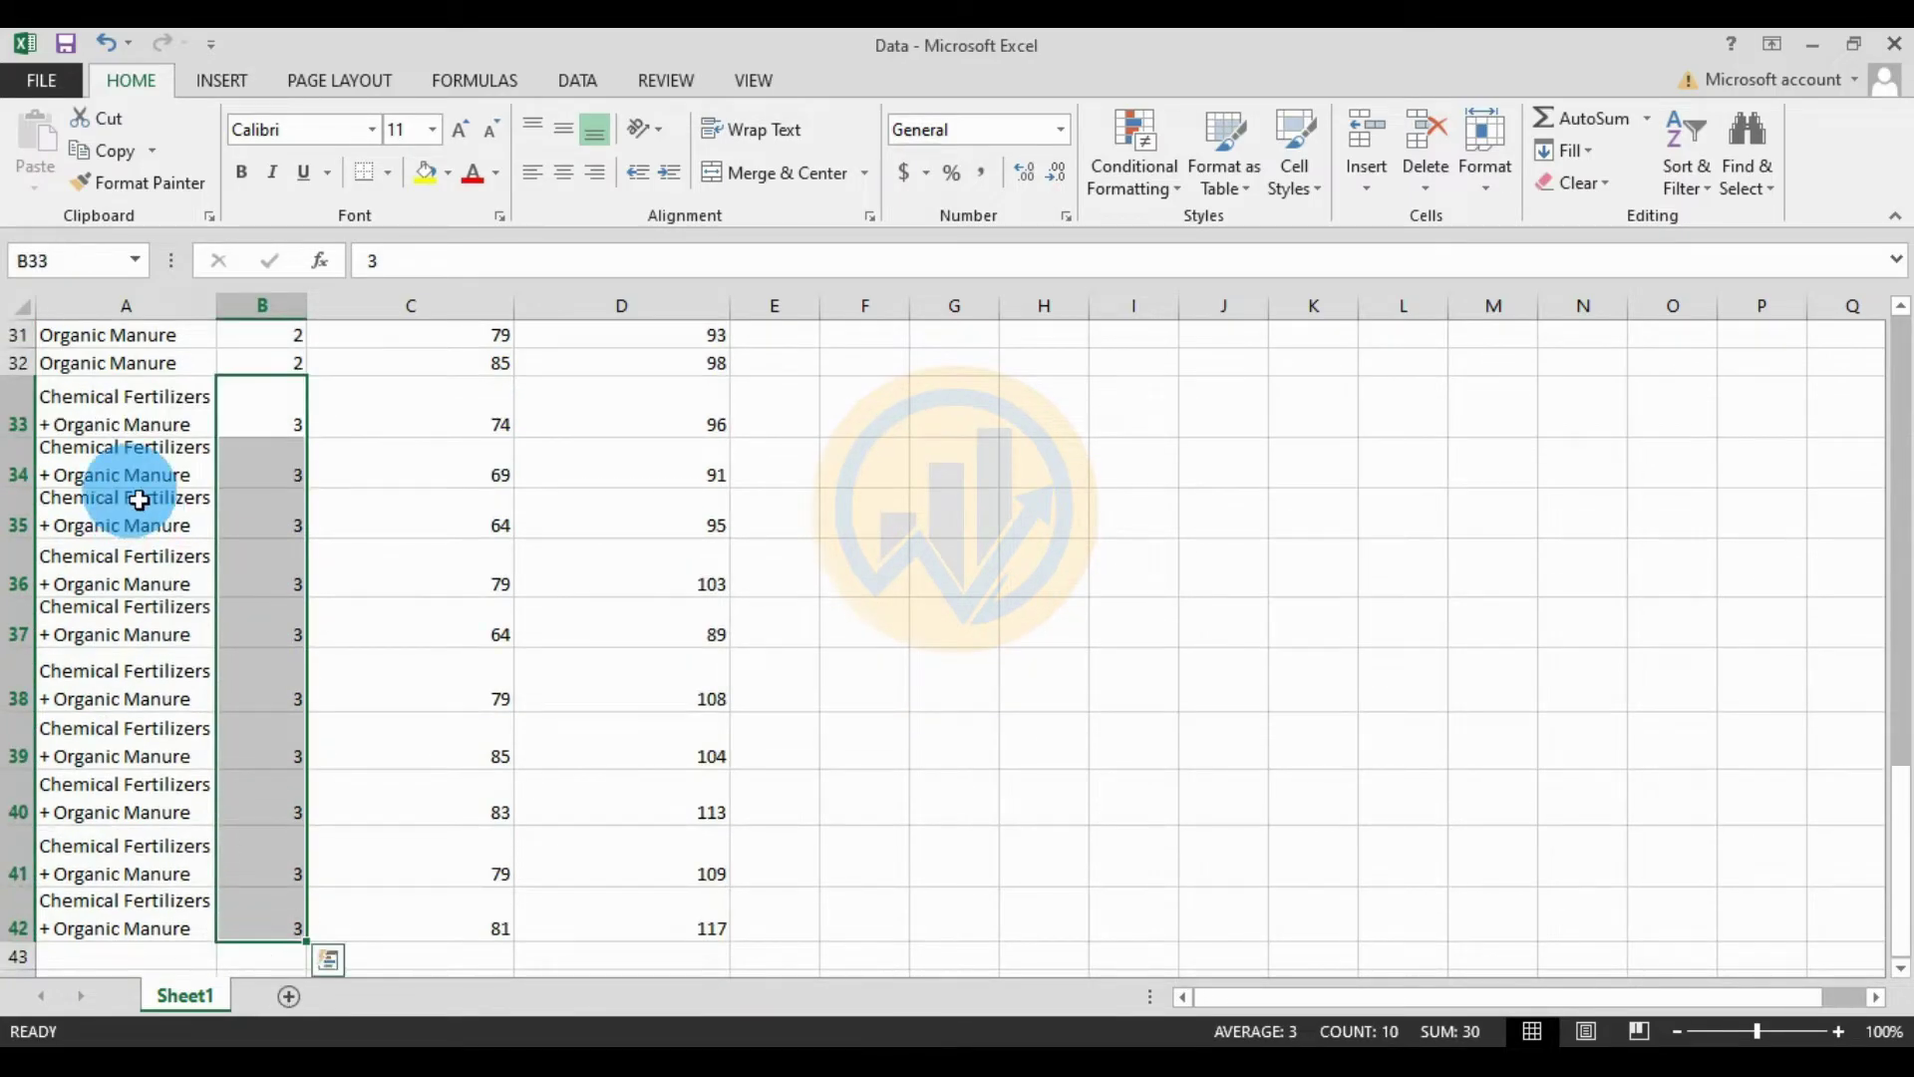
scroll(406, 662, up, 10)
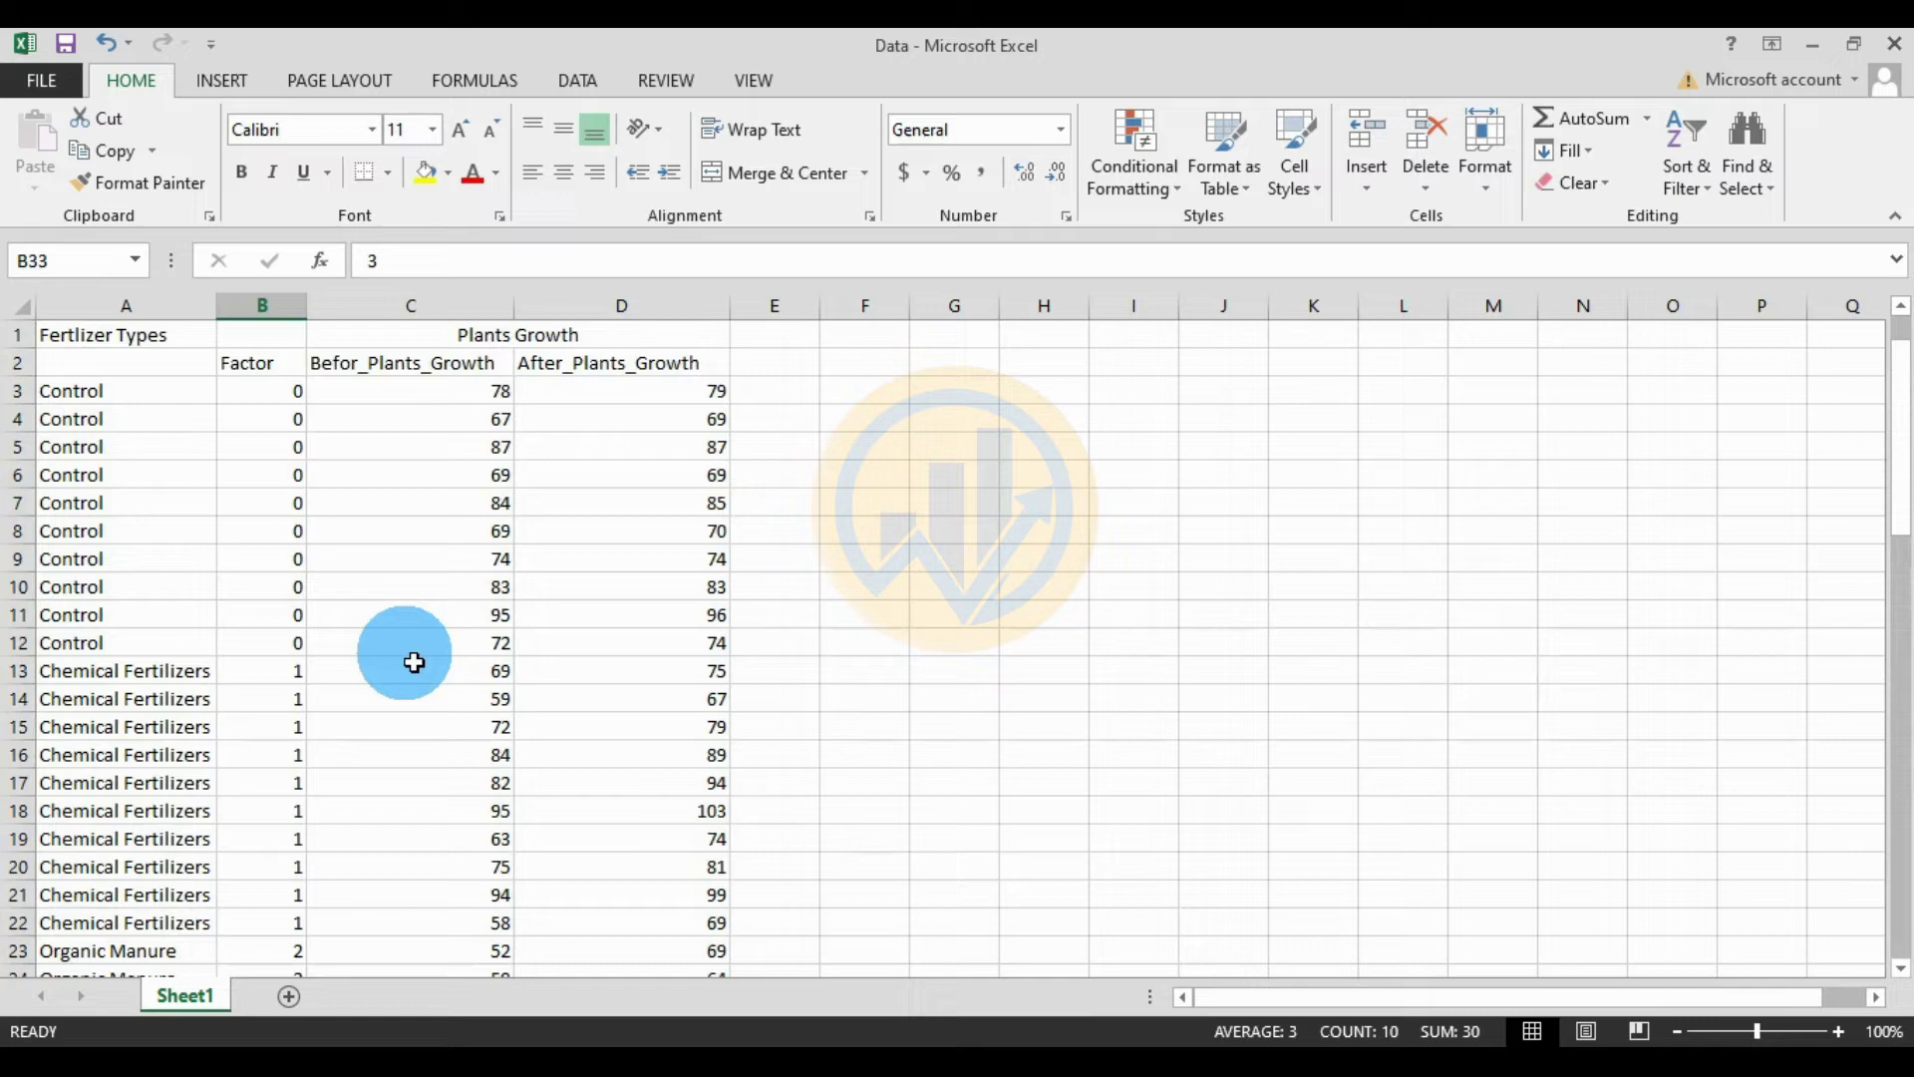
Review the Befor_Plants_Growth and After_Plants_Growth values down to the combined fertilizer rows
click(374, 377)
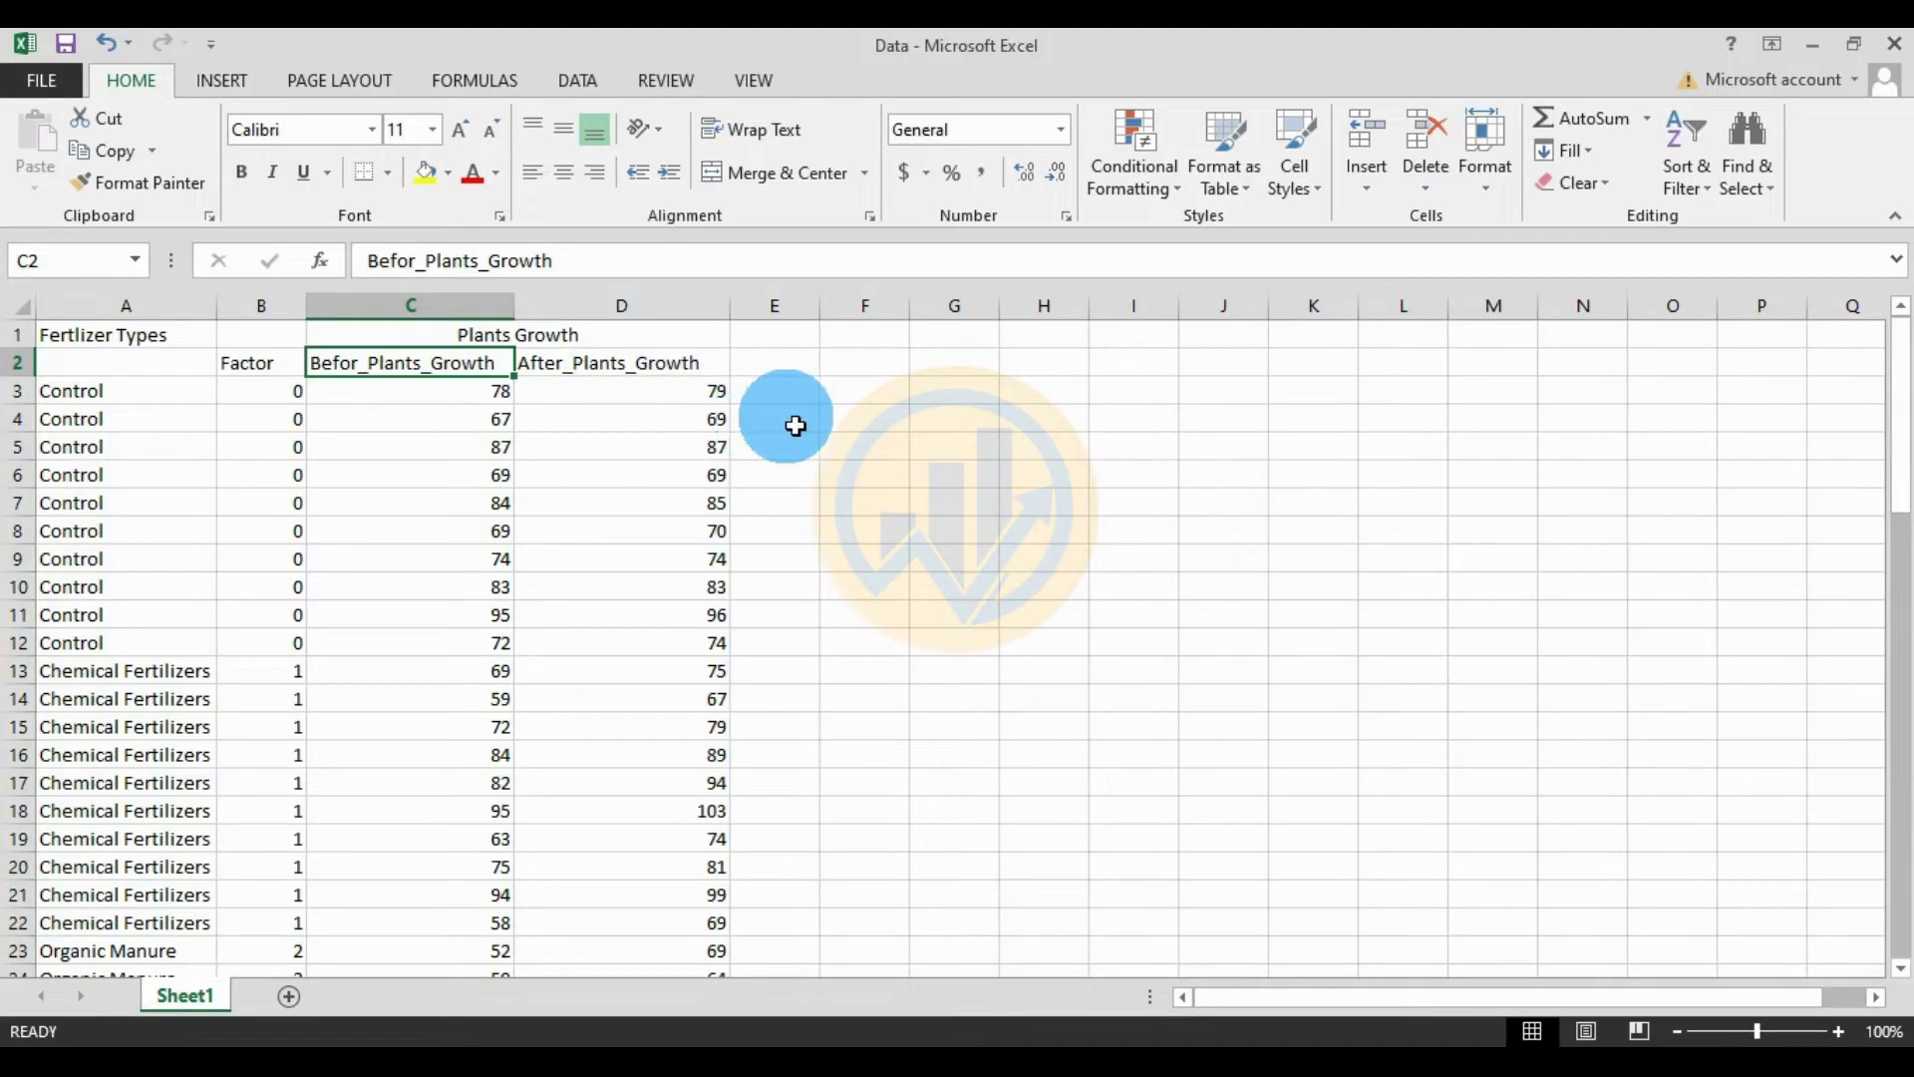
scroll(714, 508, down, 13)
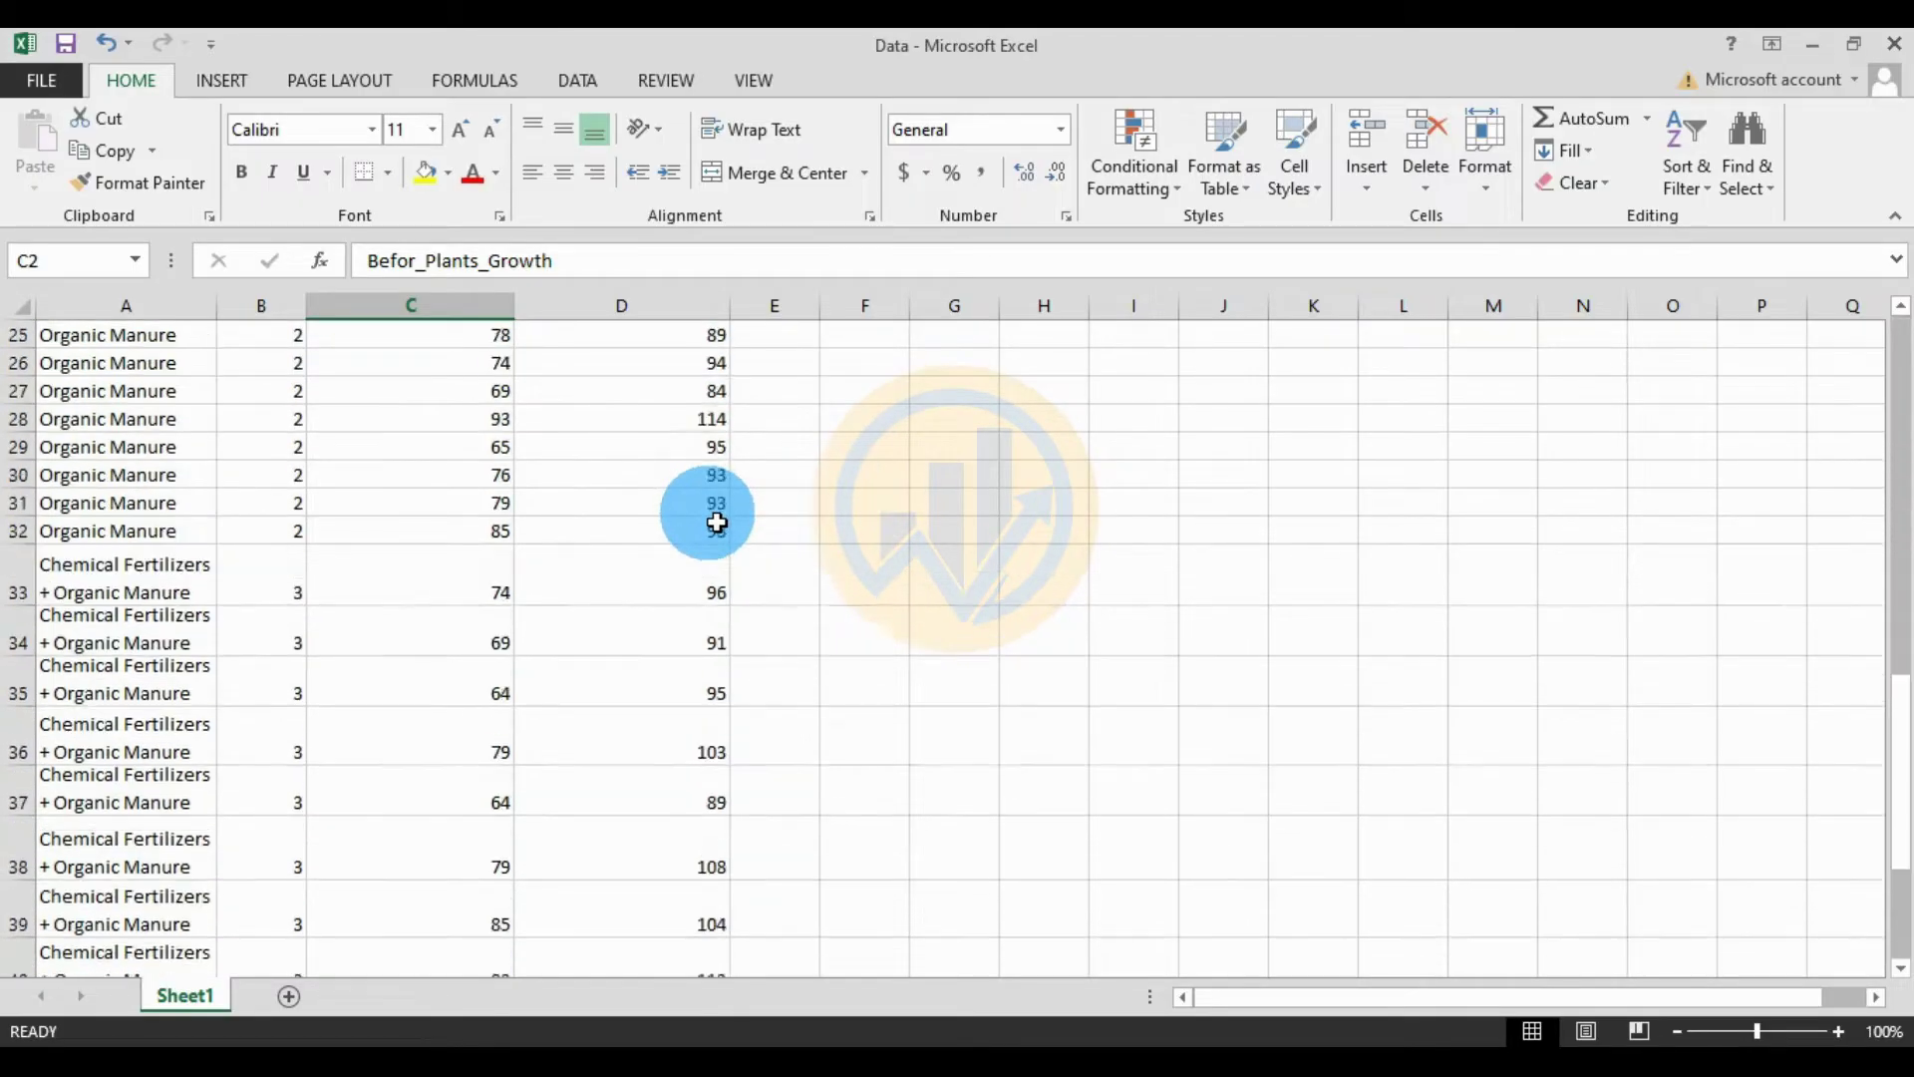
scroll(680, 518, up, 13)
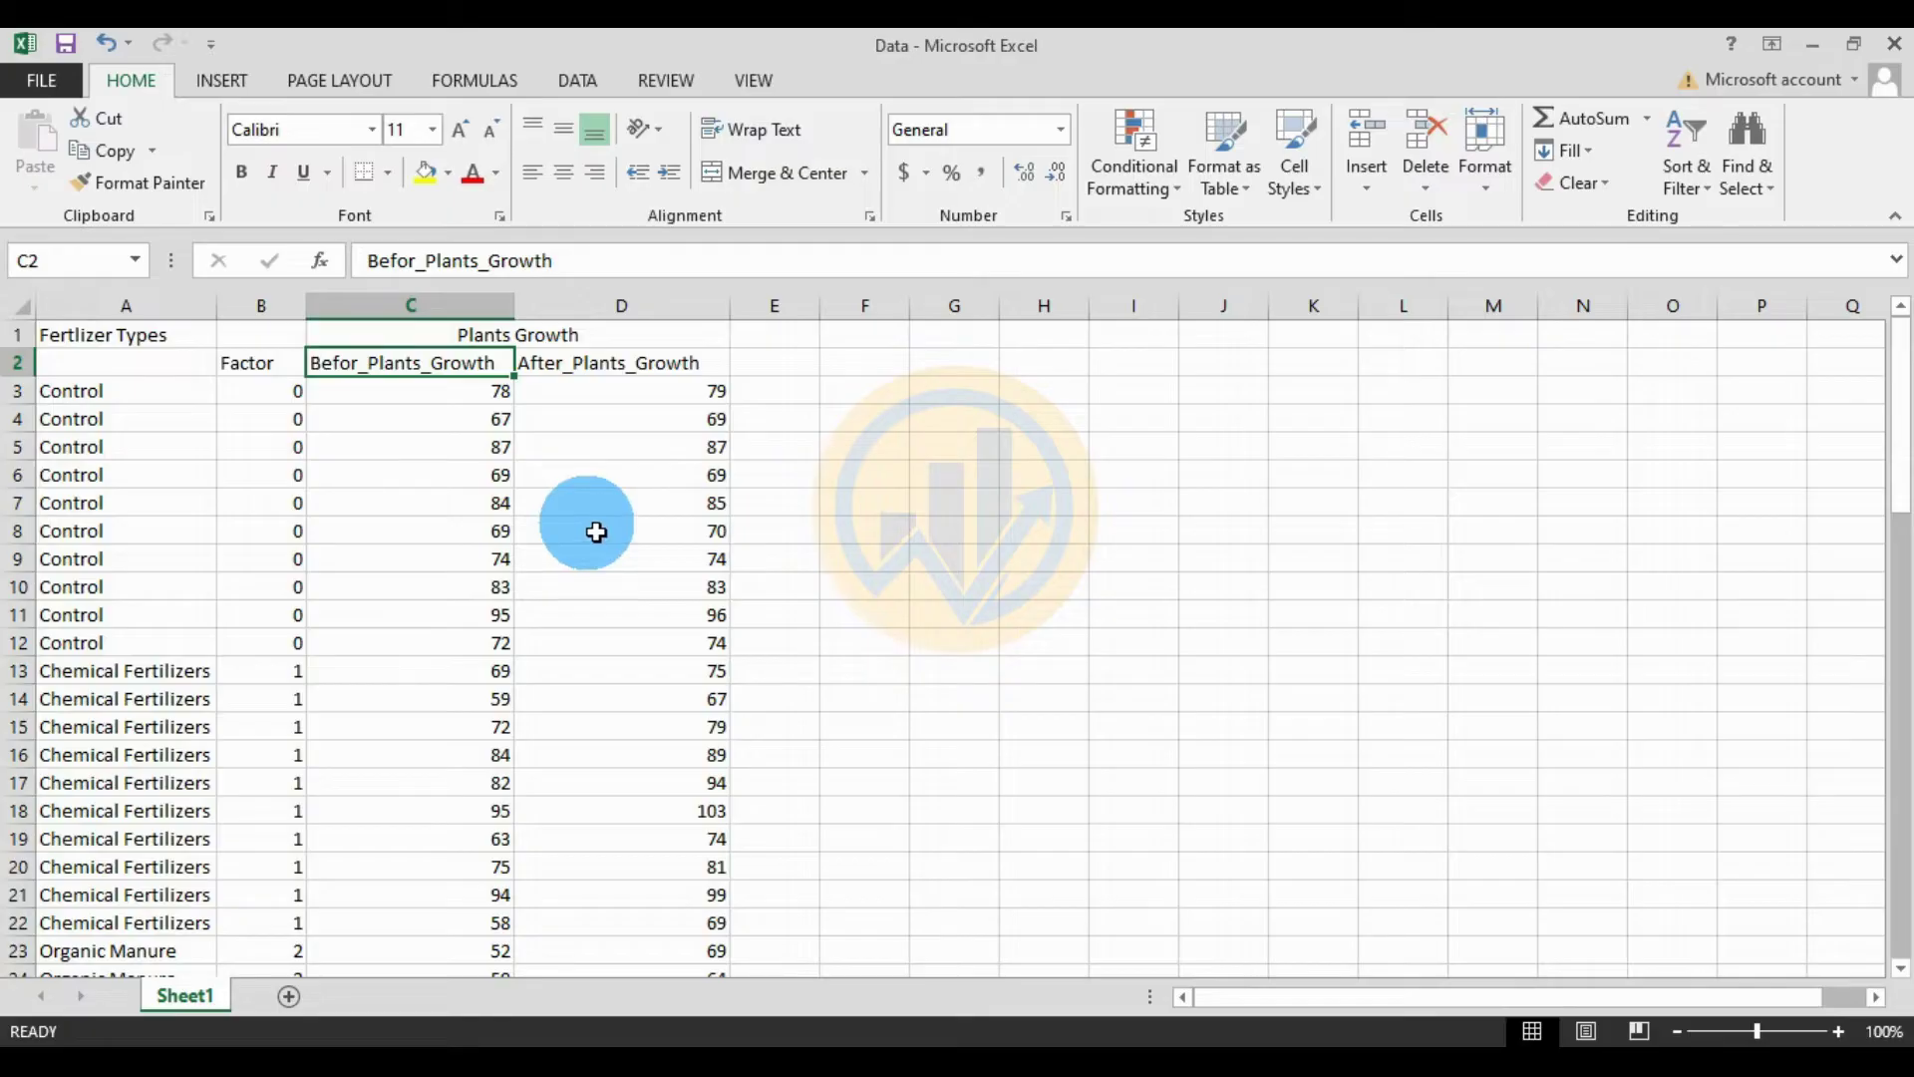
Switch to SPSS Statistics, place its window beside the Excel data and define a first variable named Factor
click(957, 1061)
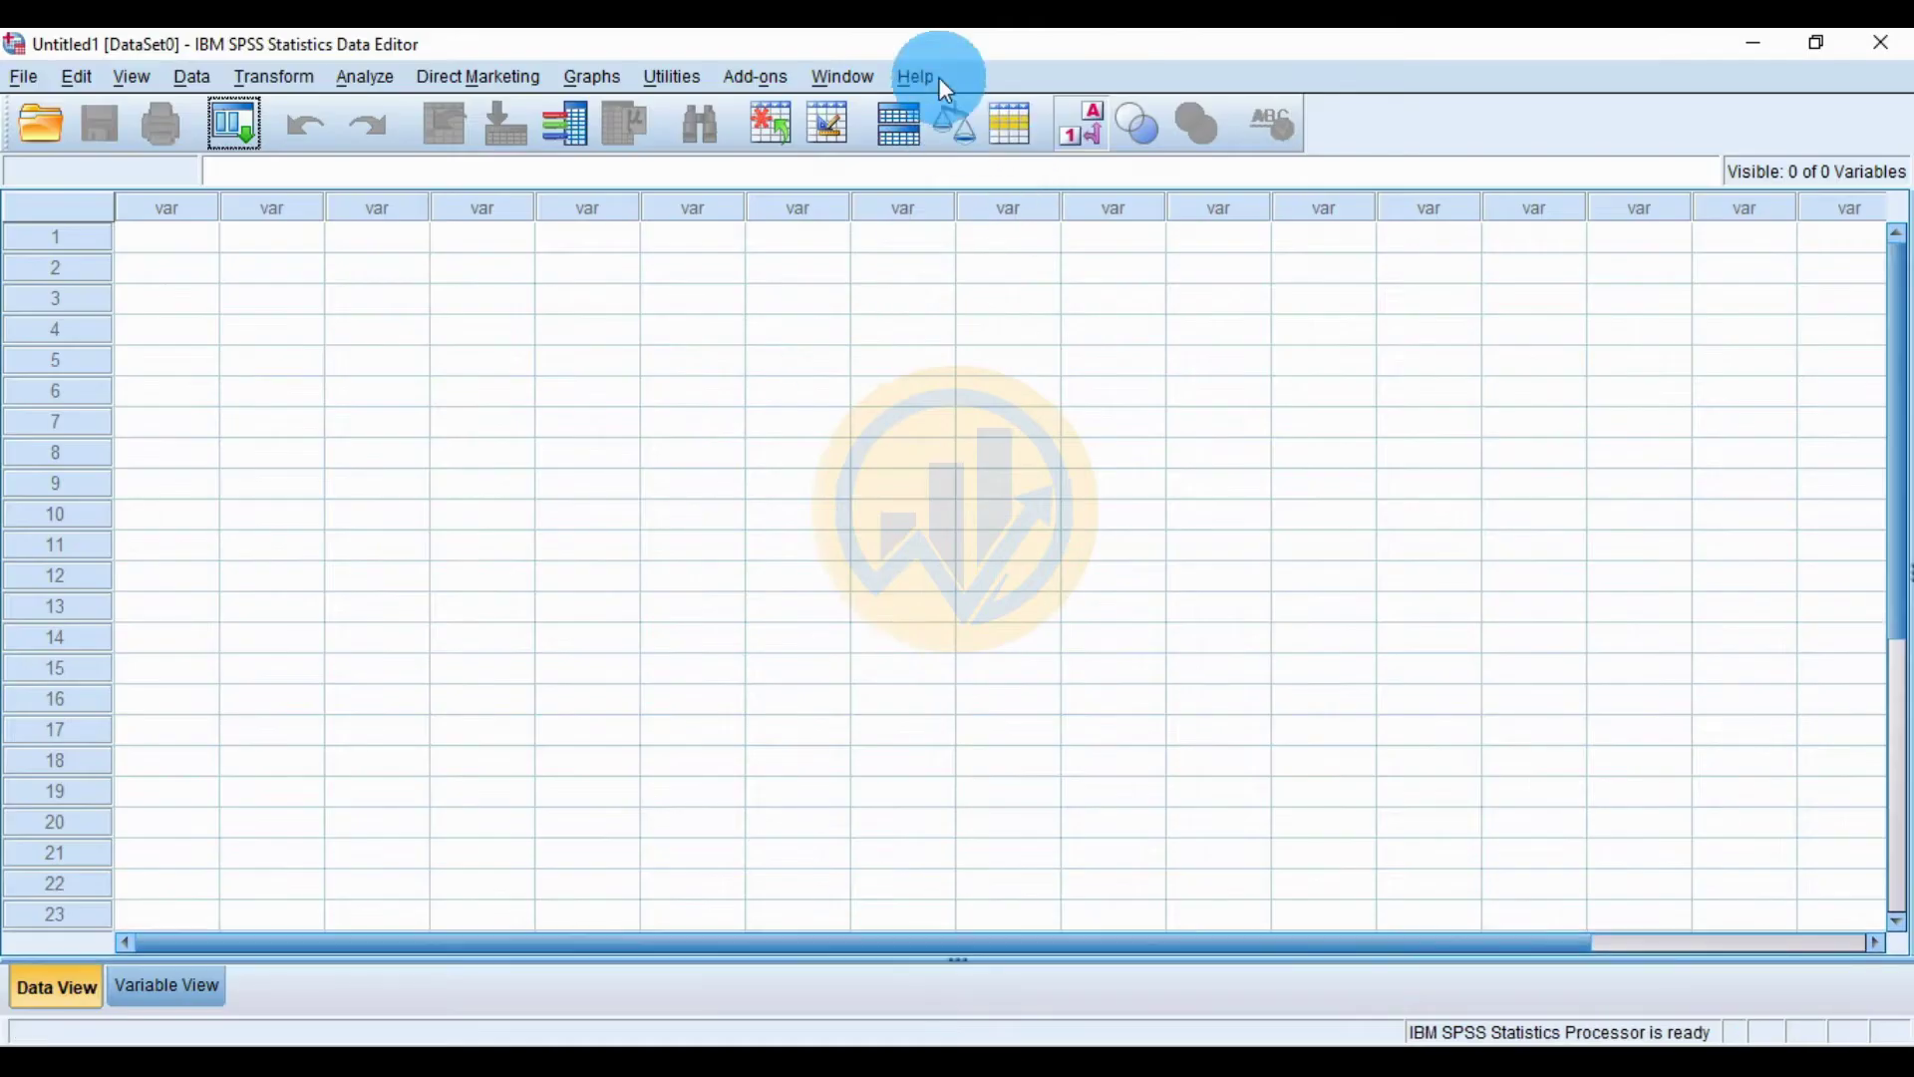
drag(1735, 42, 1371, 192)
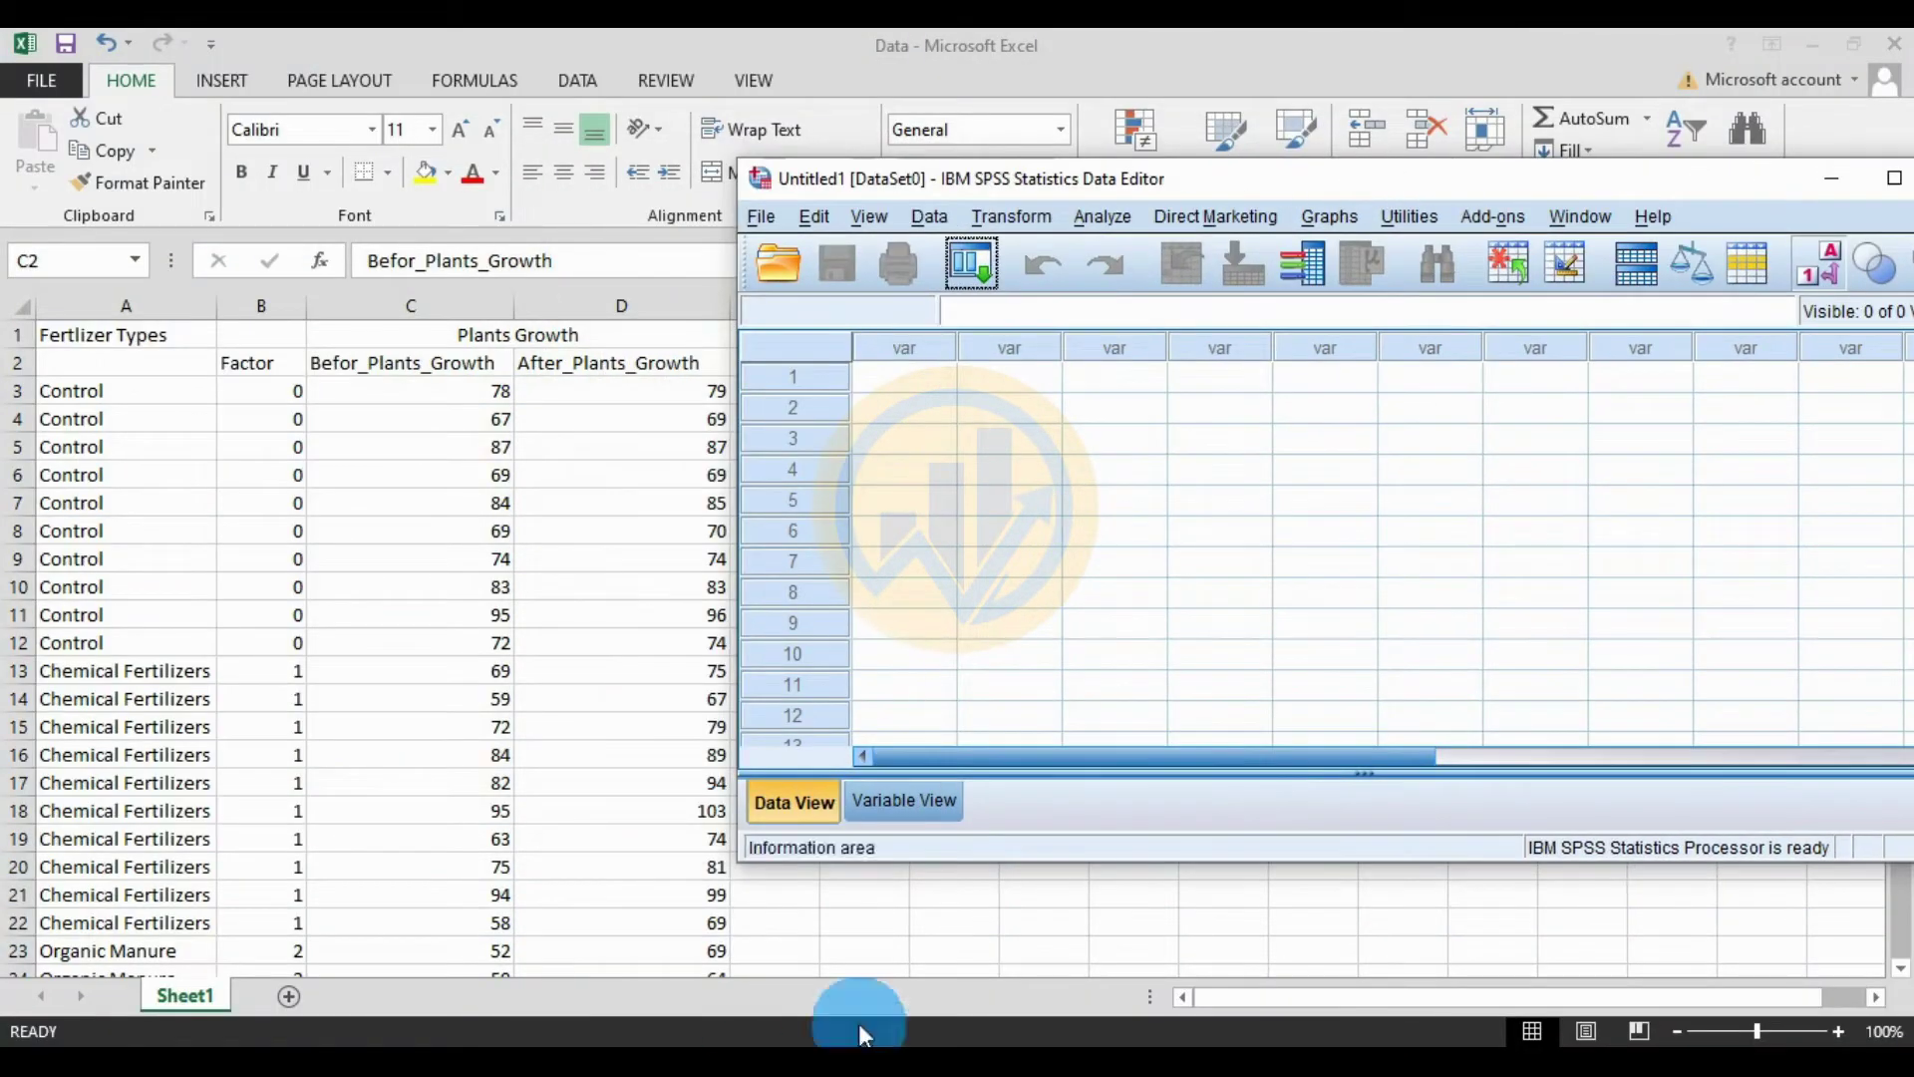
click(915, 801)
click(895, 345)
text(F)
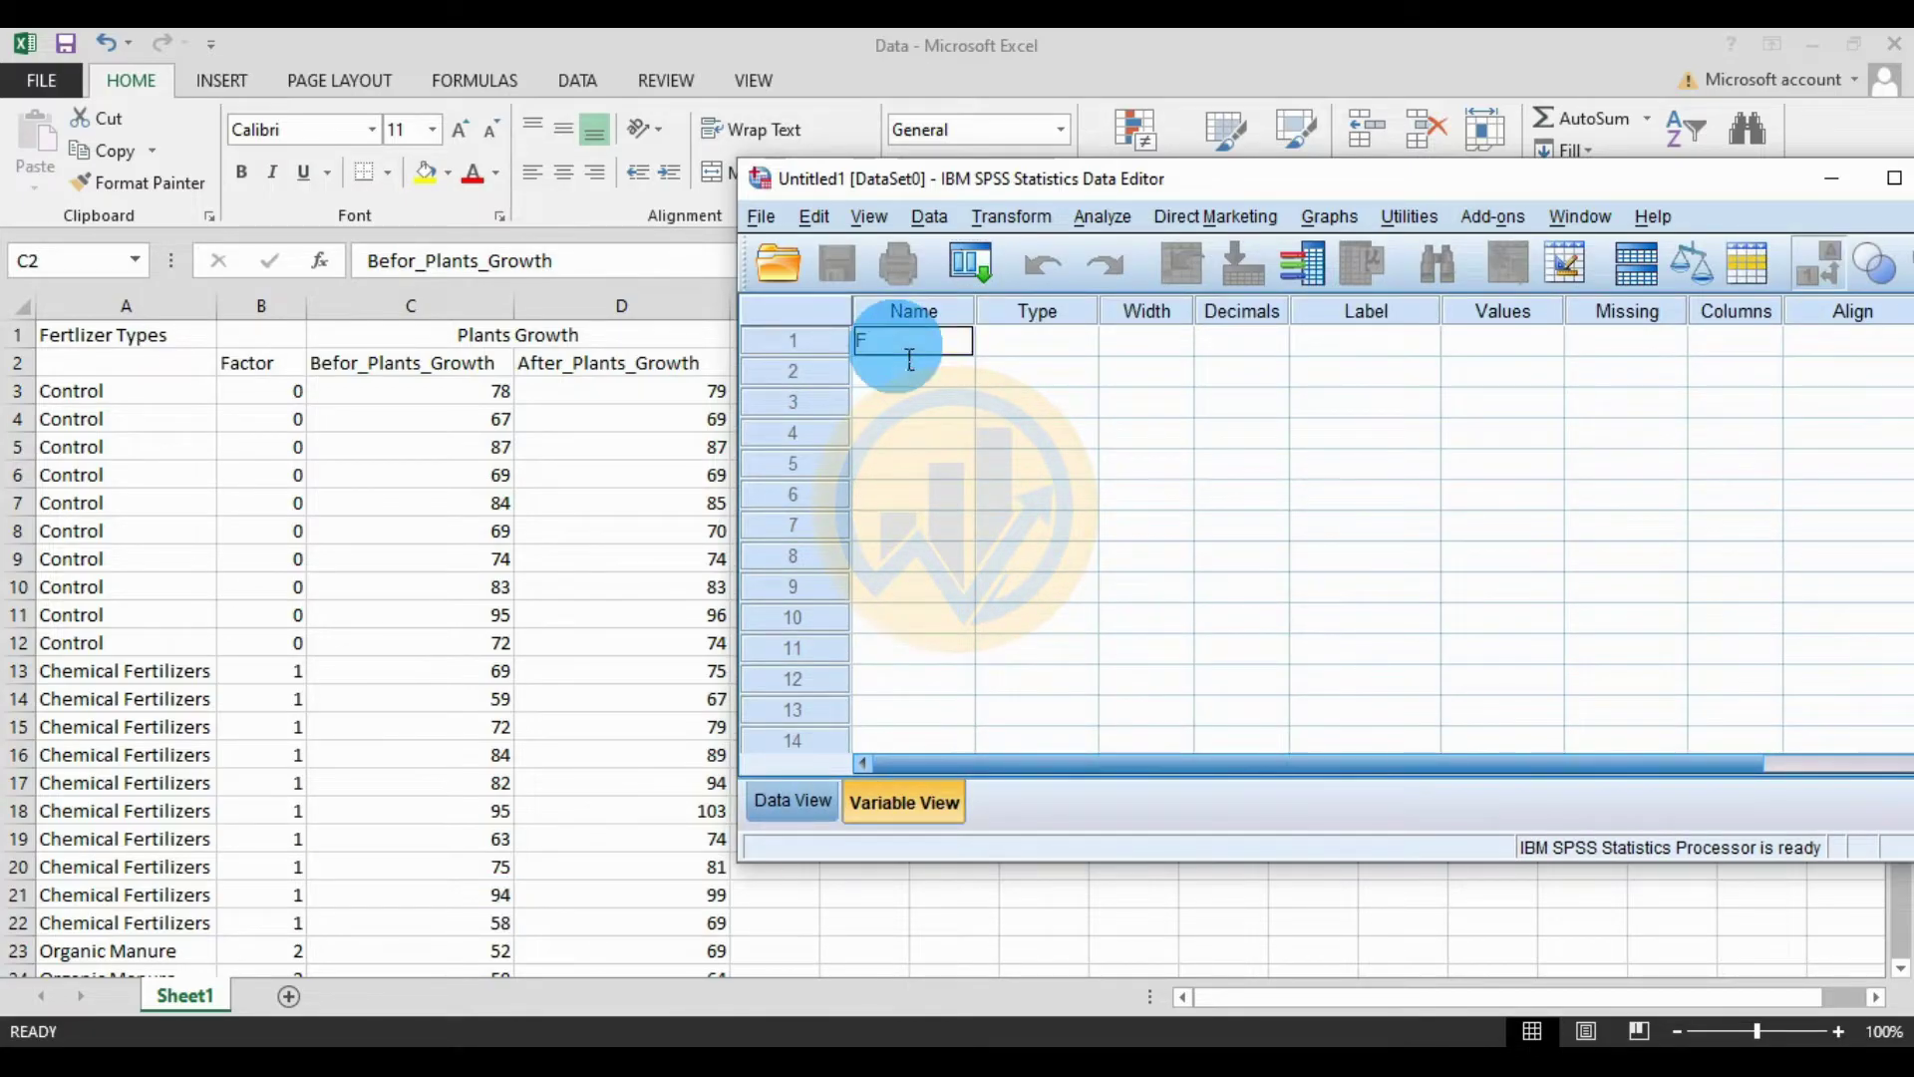
text(actor)
key(Return)
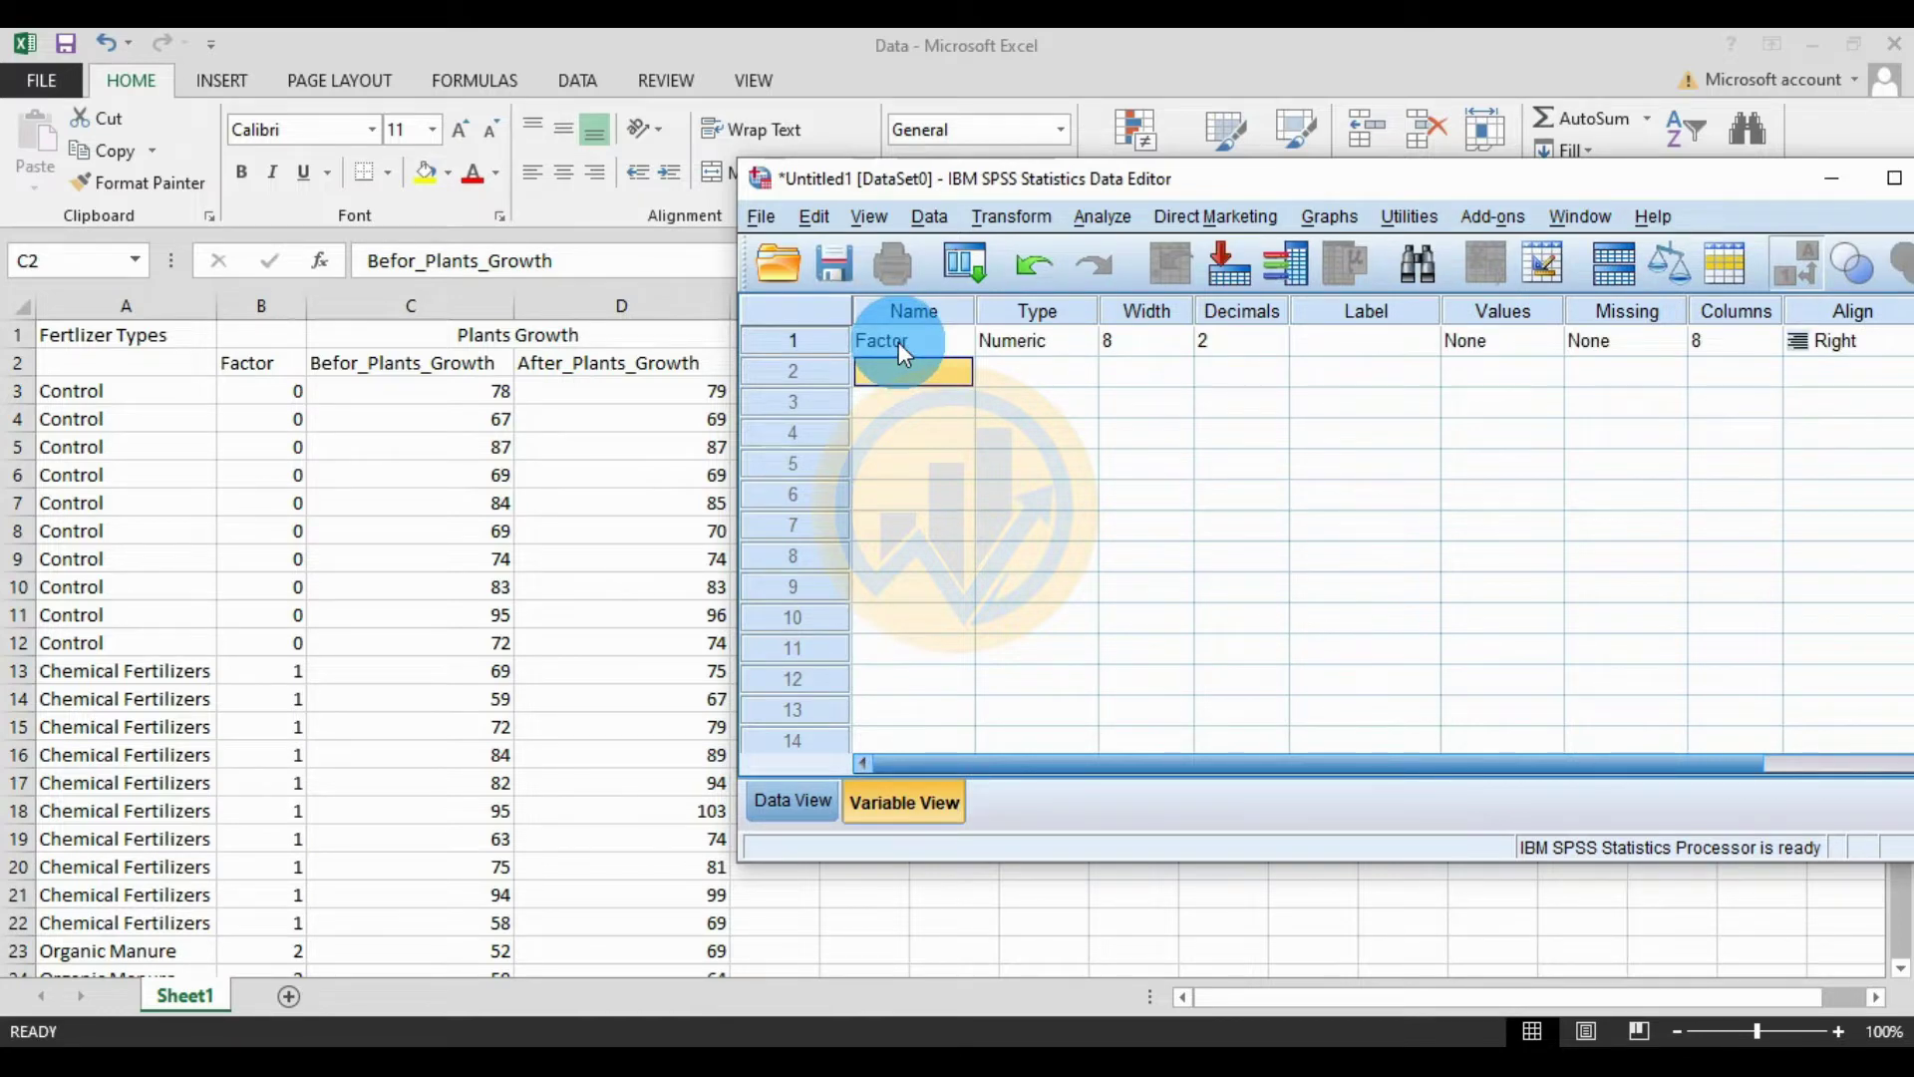
Define two more variables named Befor_Plants_Growth and After_Plants_Growth below Factor
text(B)
text(efor_Plants_Gr)
text(owth)
key(Return)
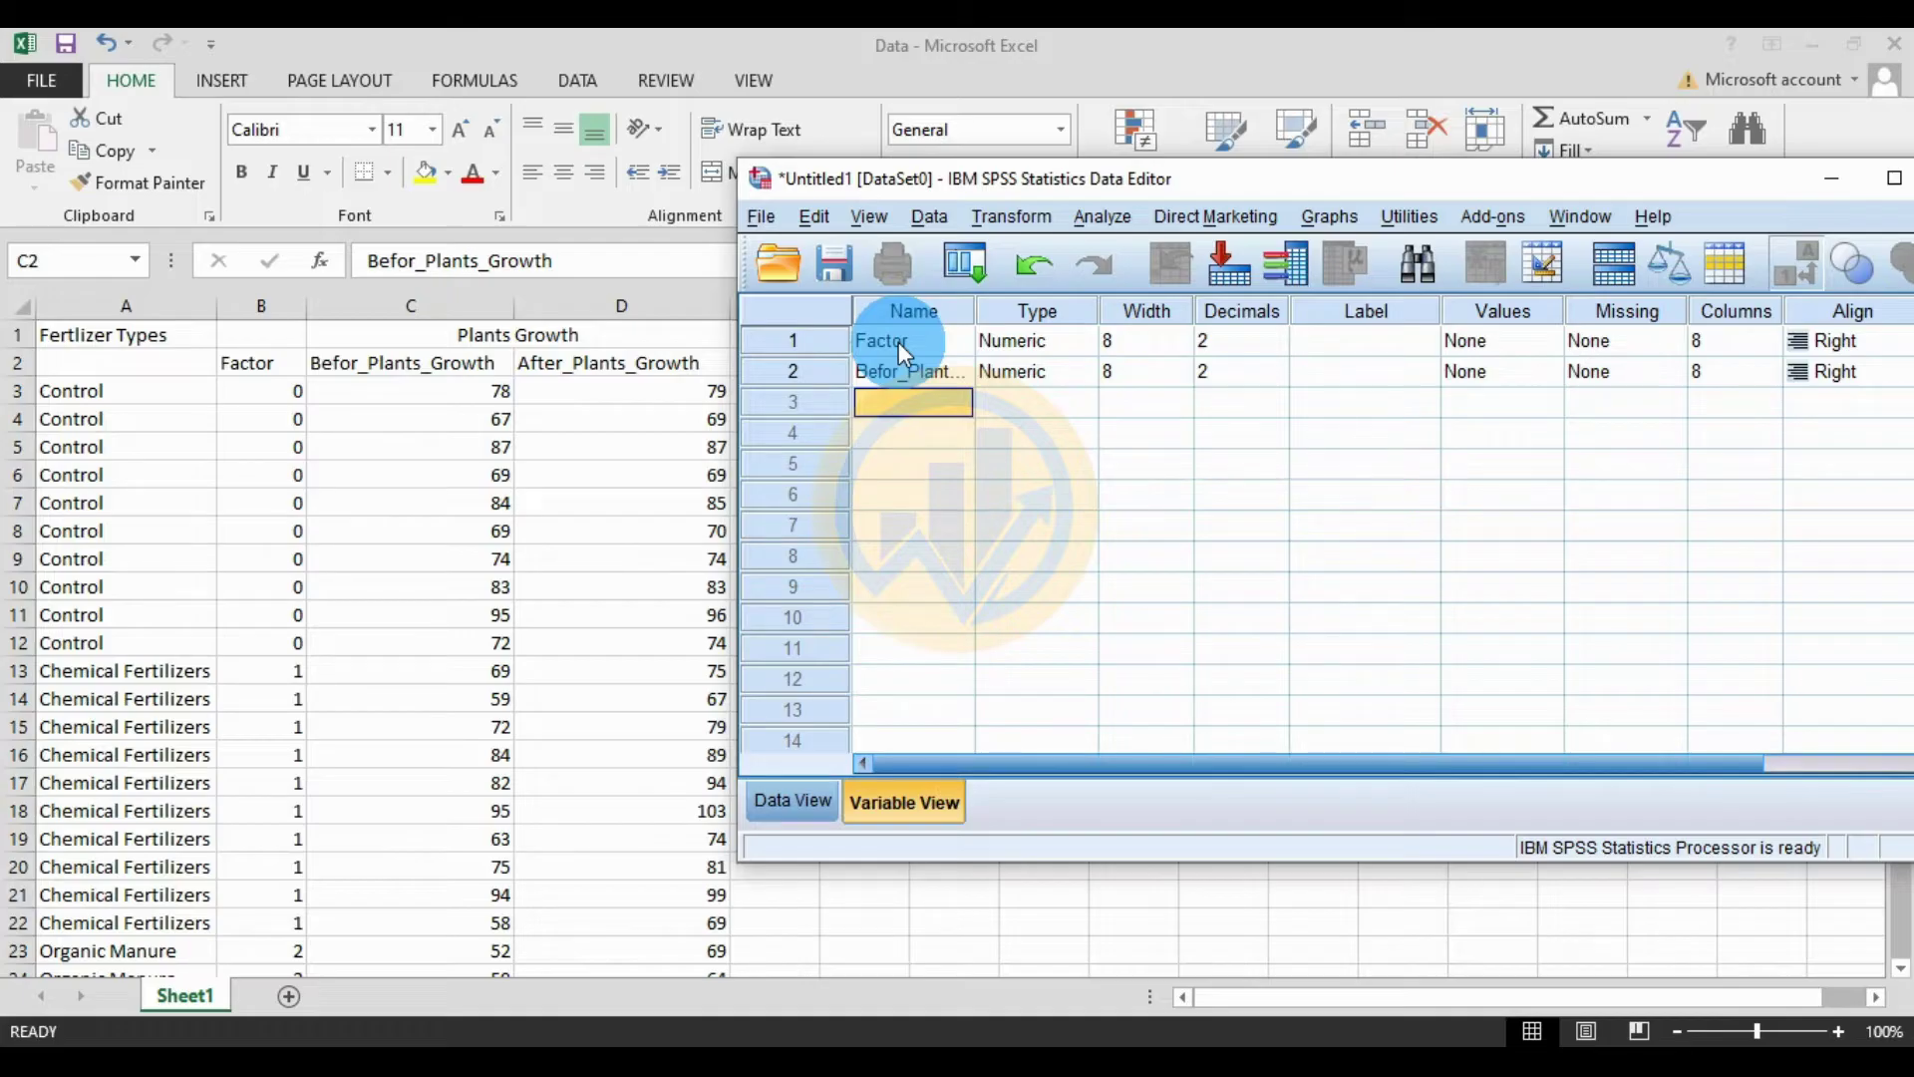
text(After)
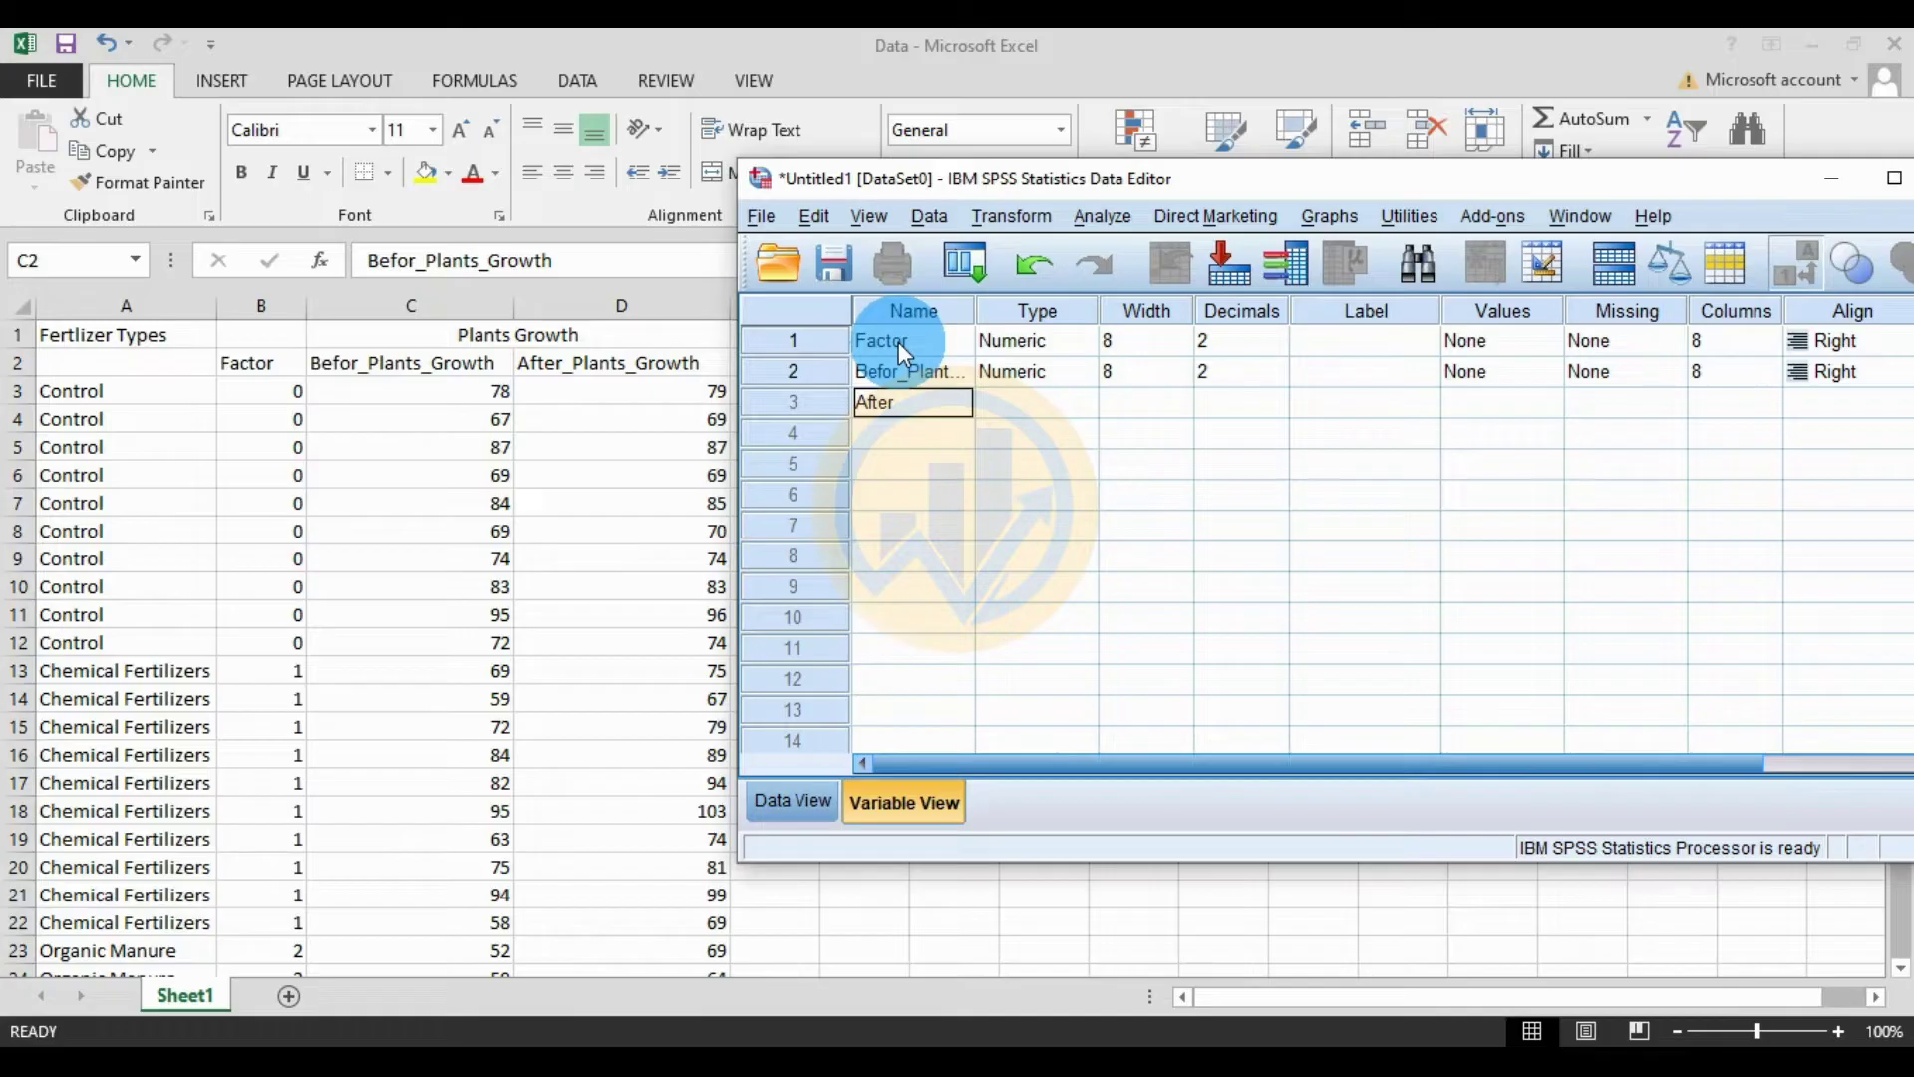
text(_Pl)
text(ants_)
text(G)
text(rowth)
key(Return)
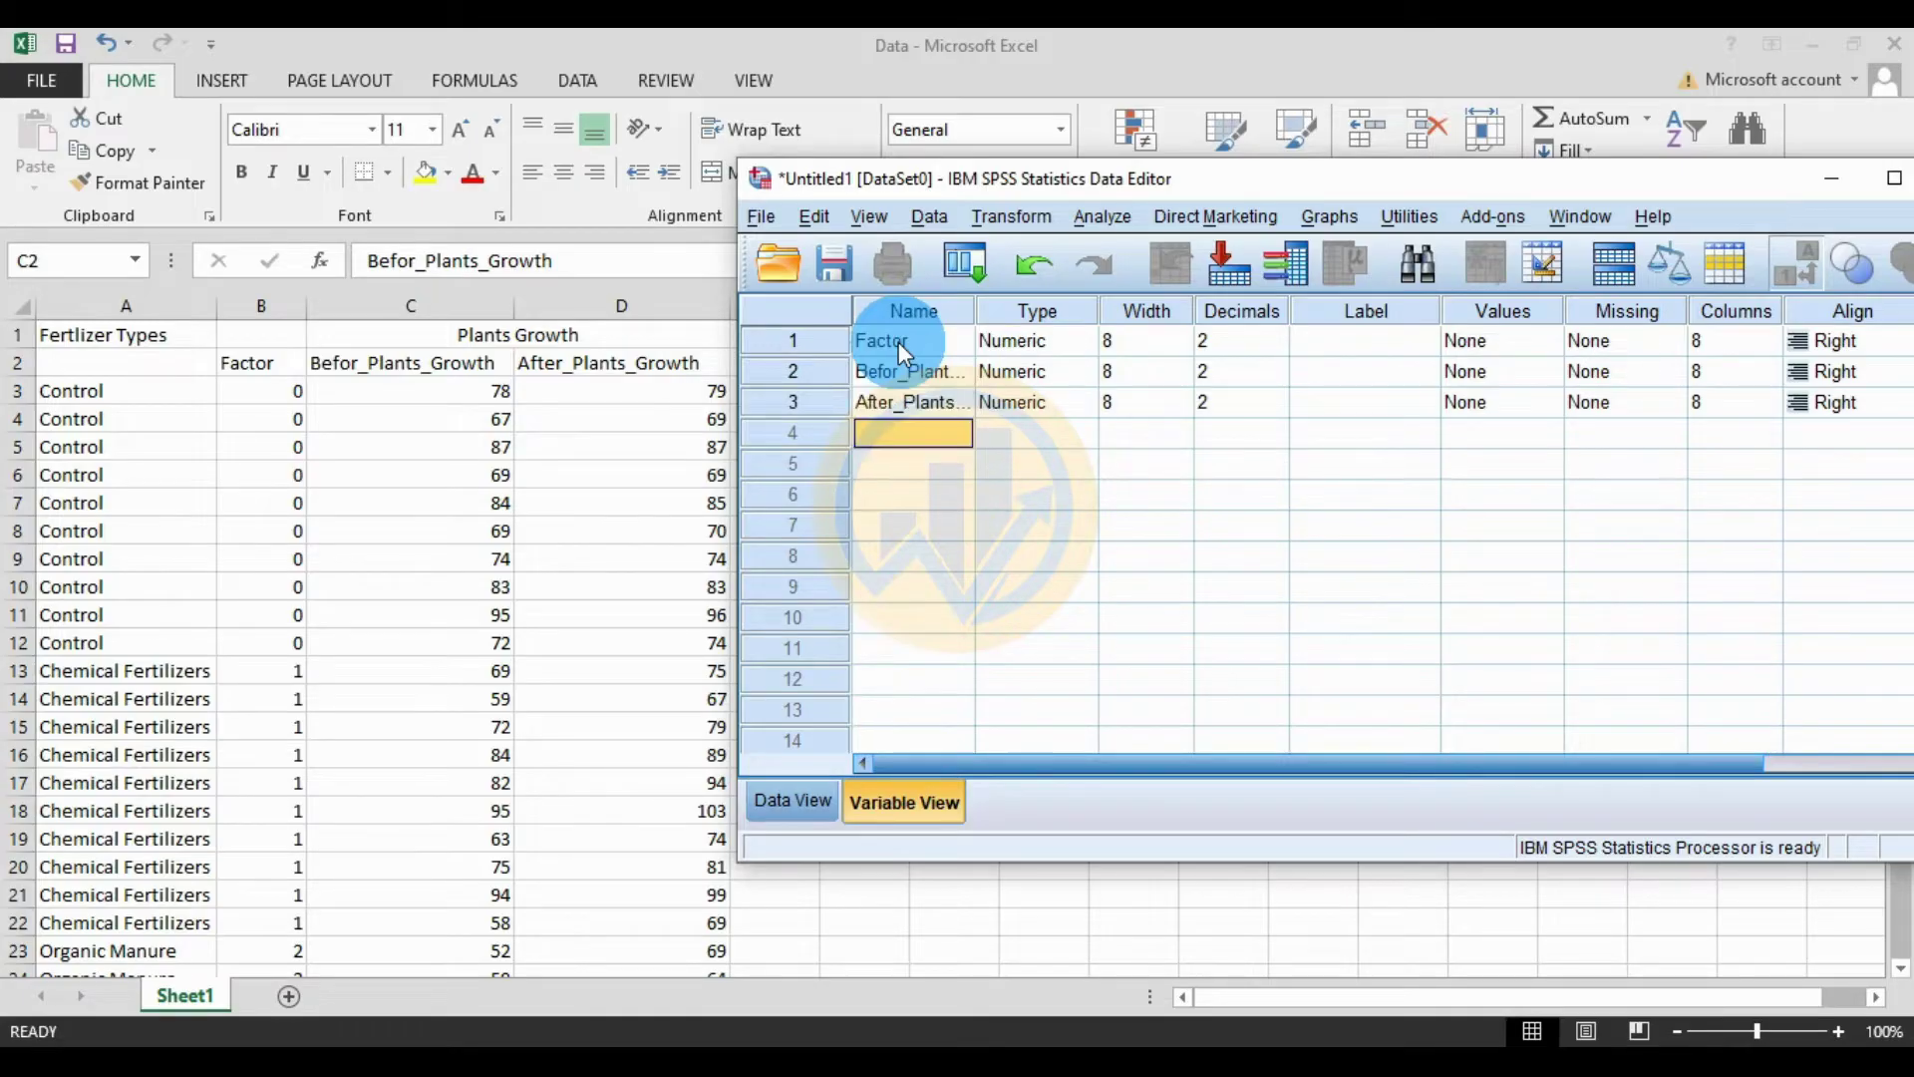
Add a value label to the Factor variable that defines 0 as Control
click(897, 340)
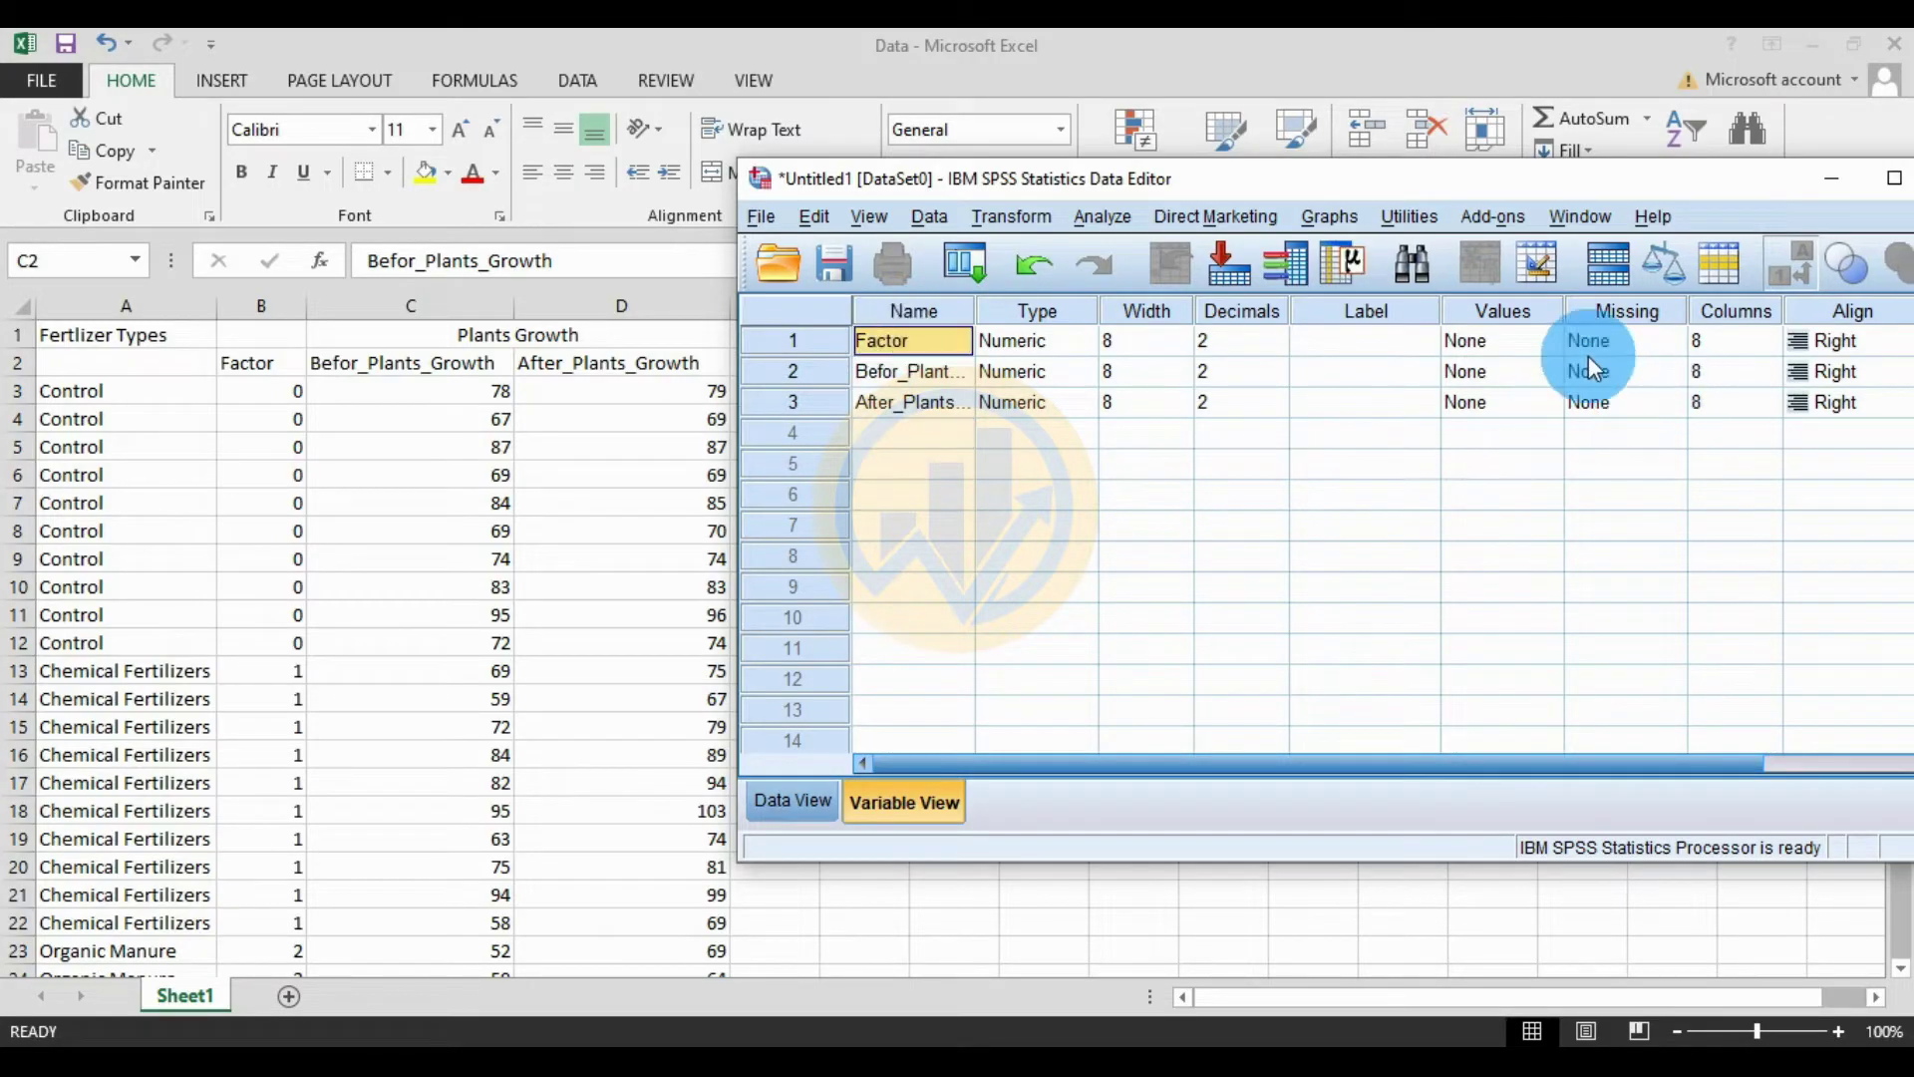
click(1493, 347)
click(1549, 340)
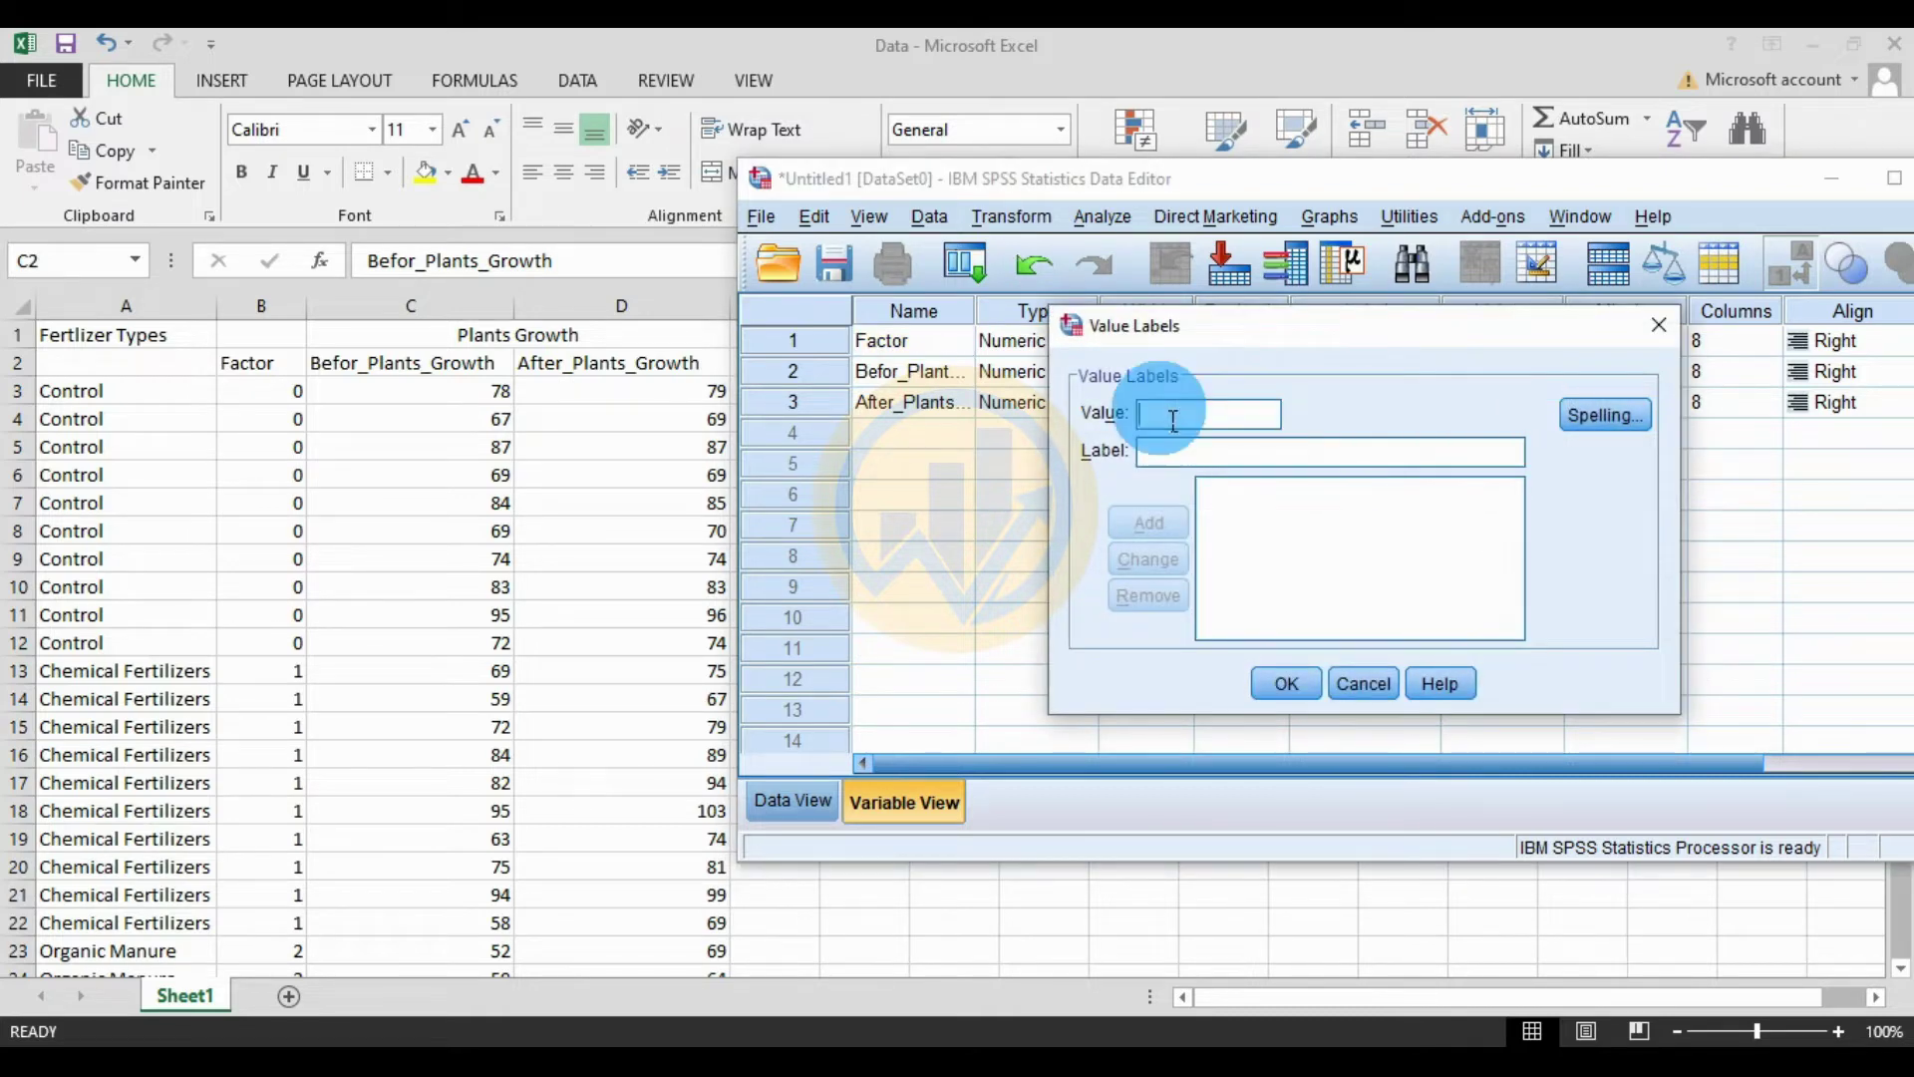
text(0Con)
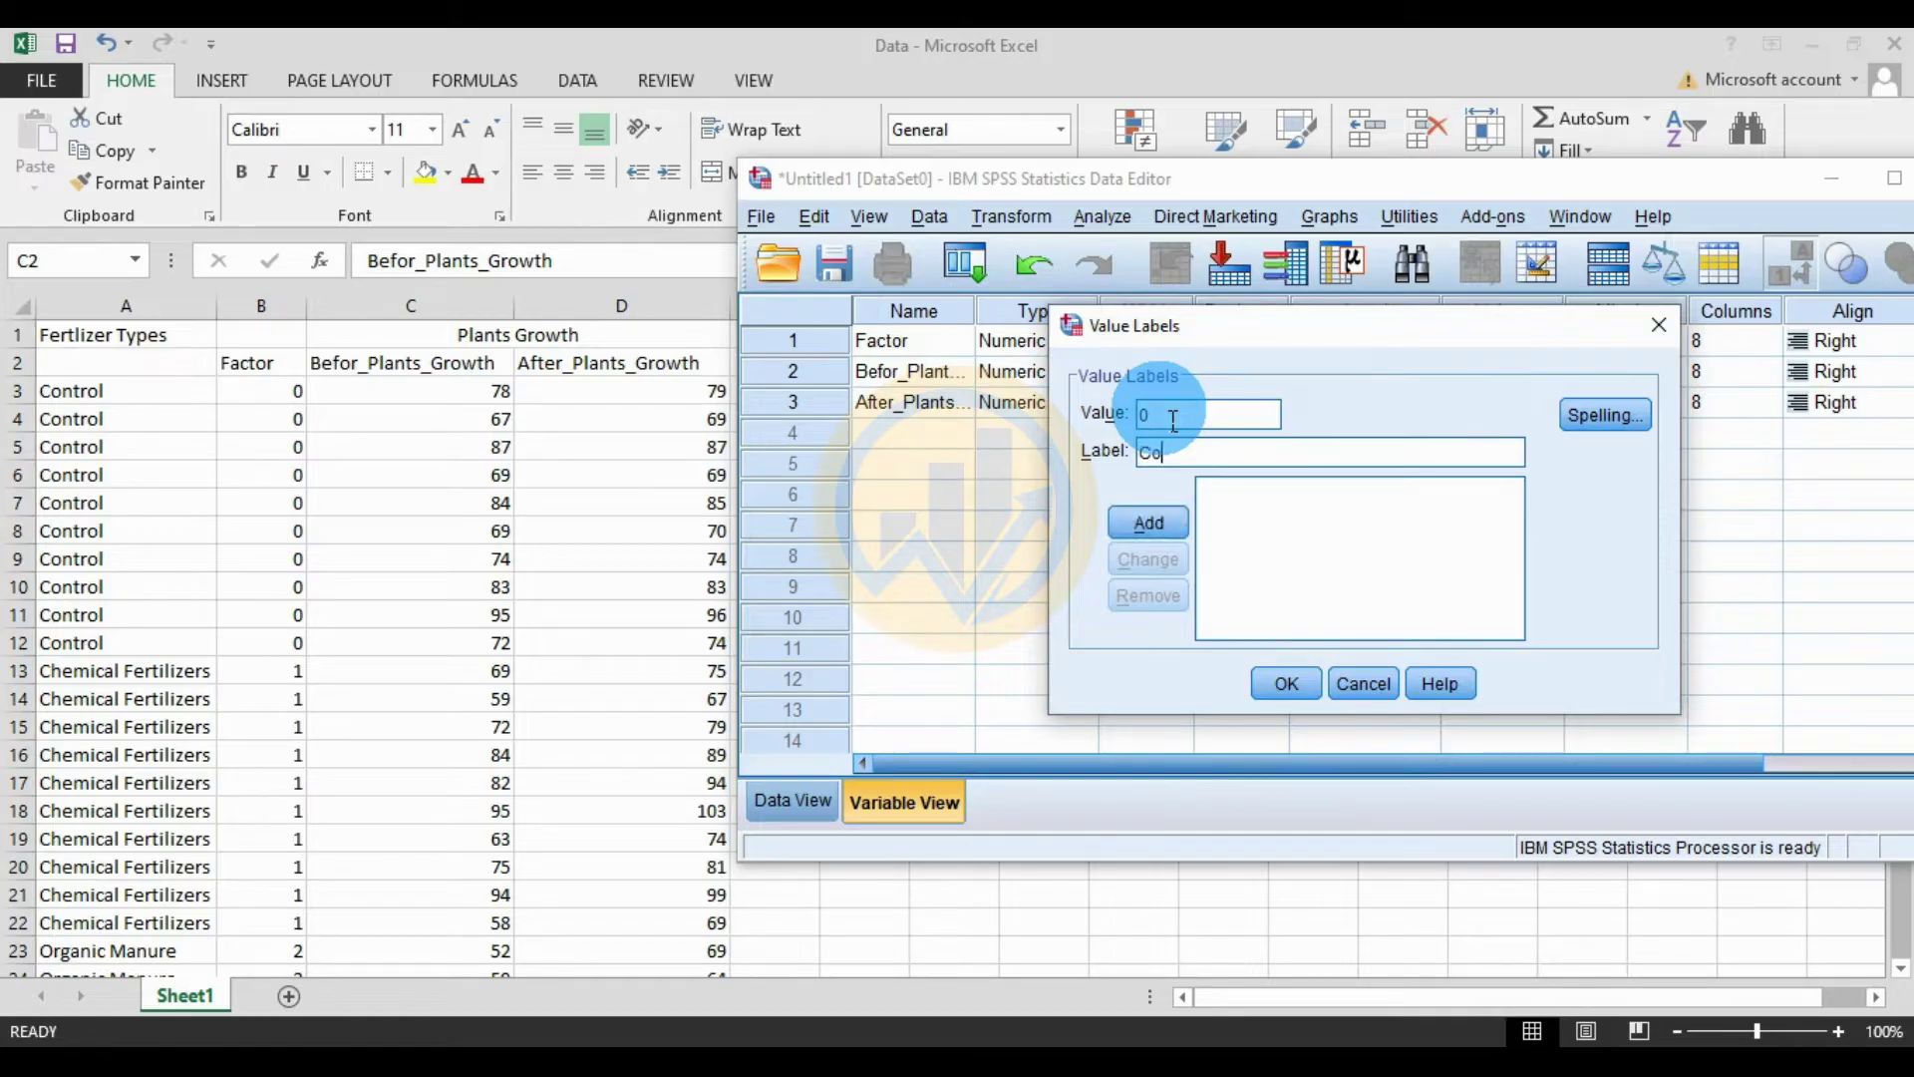
key(BackSpace)
text(trol)
key(BackSpace)
key(BackSpace)
key(BackSpace)
key(BackSpace)
text(ntrol)
click(1147, 521)
Add the Factor value labels 1 = CF and 2 = OM
click(1177, 432)
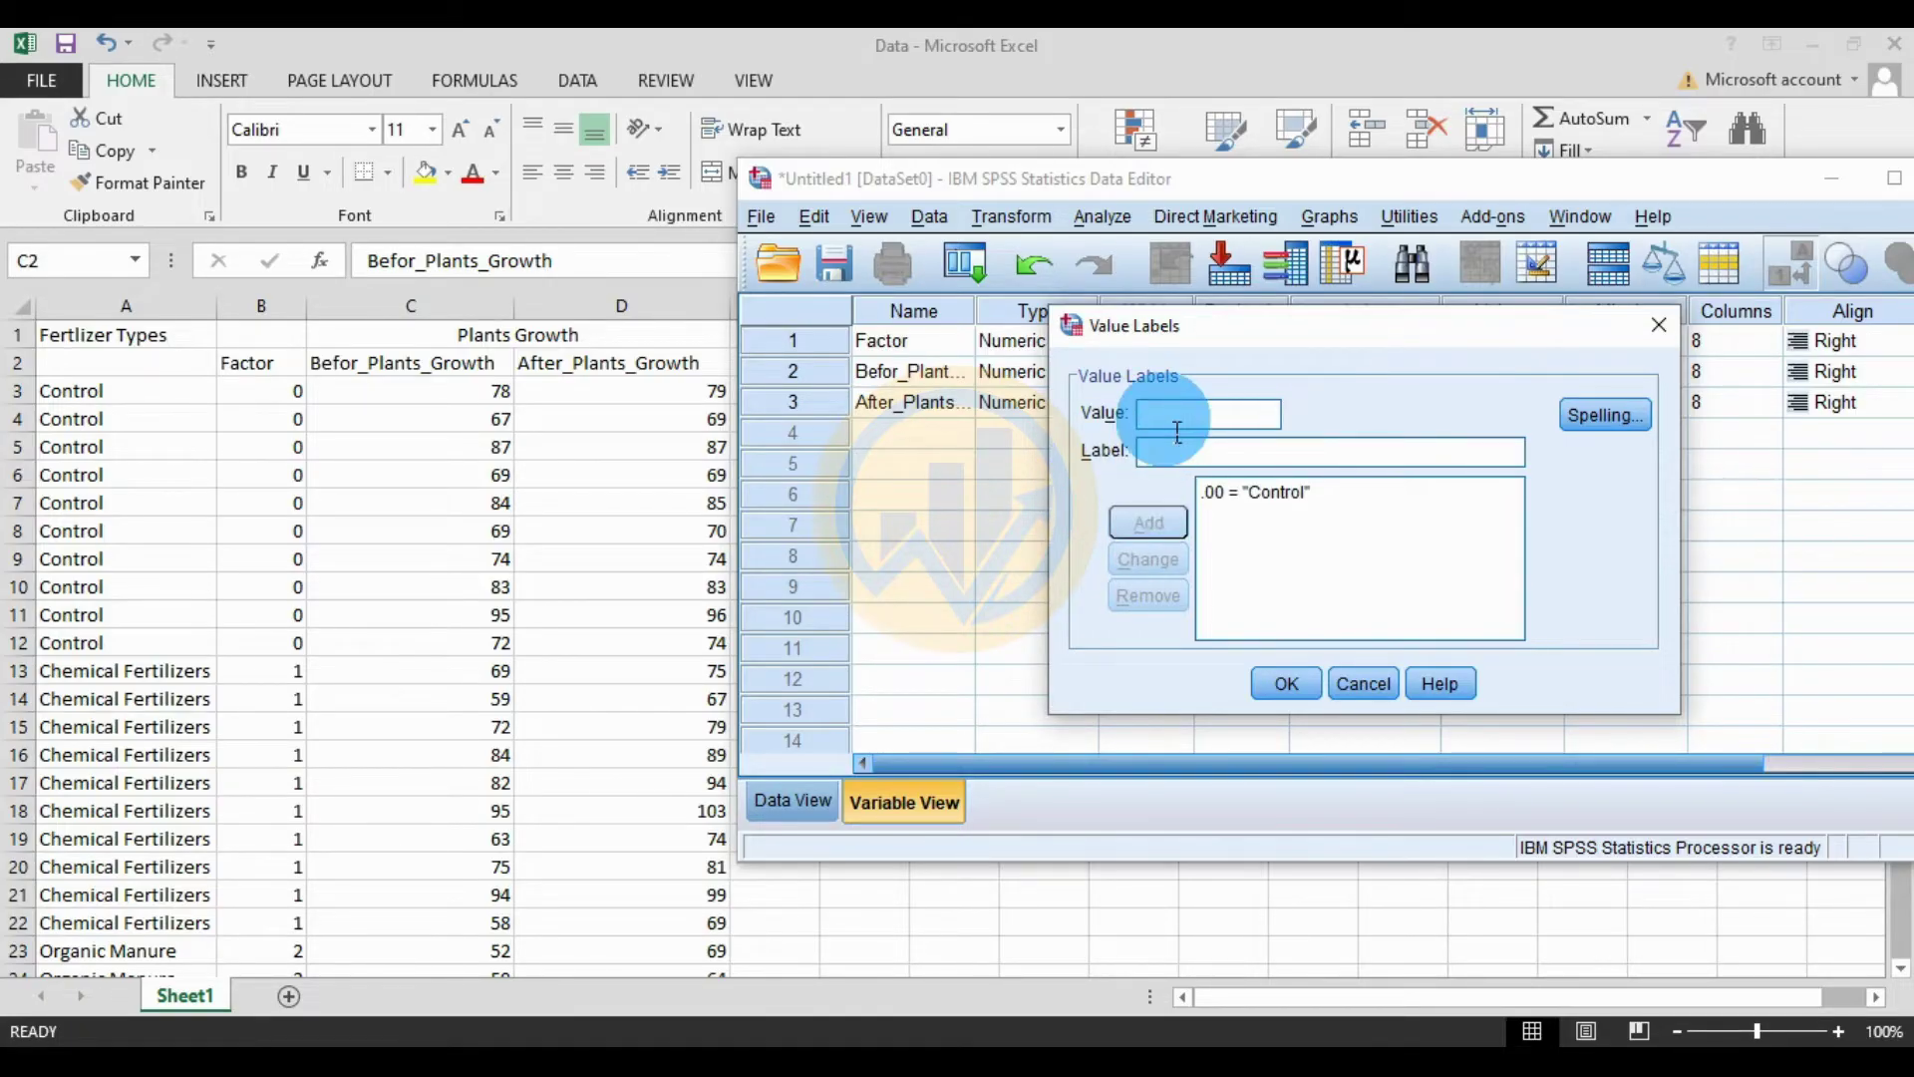
text(1)
text(CF)
click(1146, 520)
click(1167, 435)
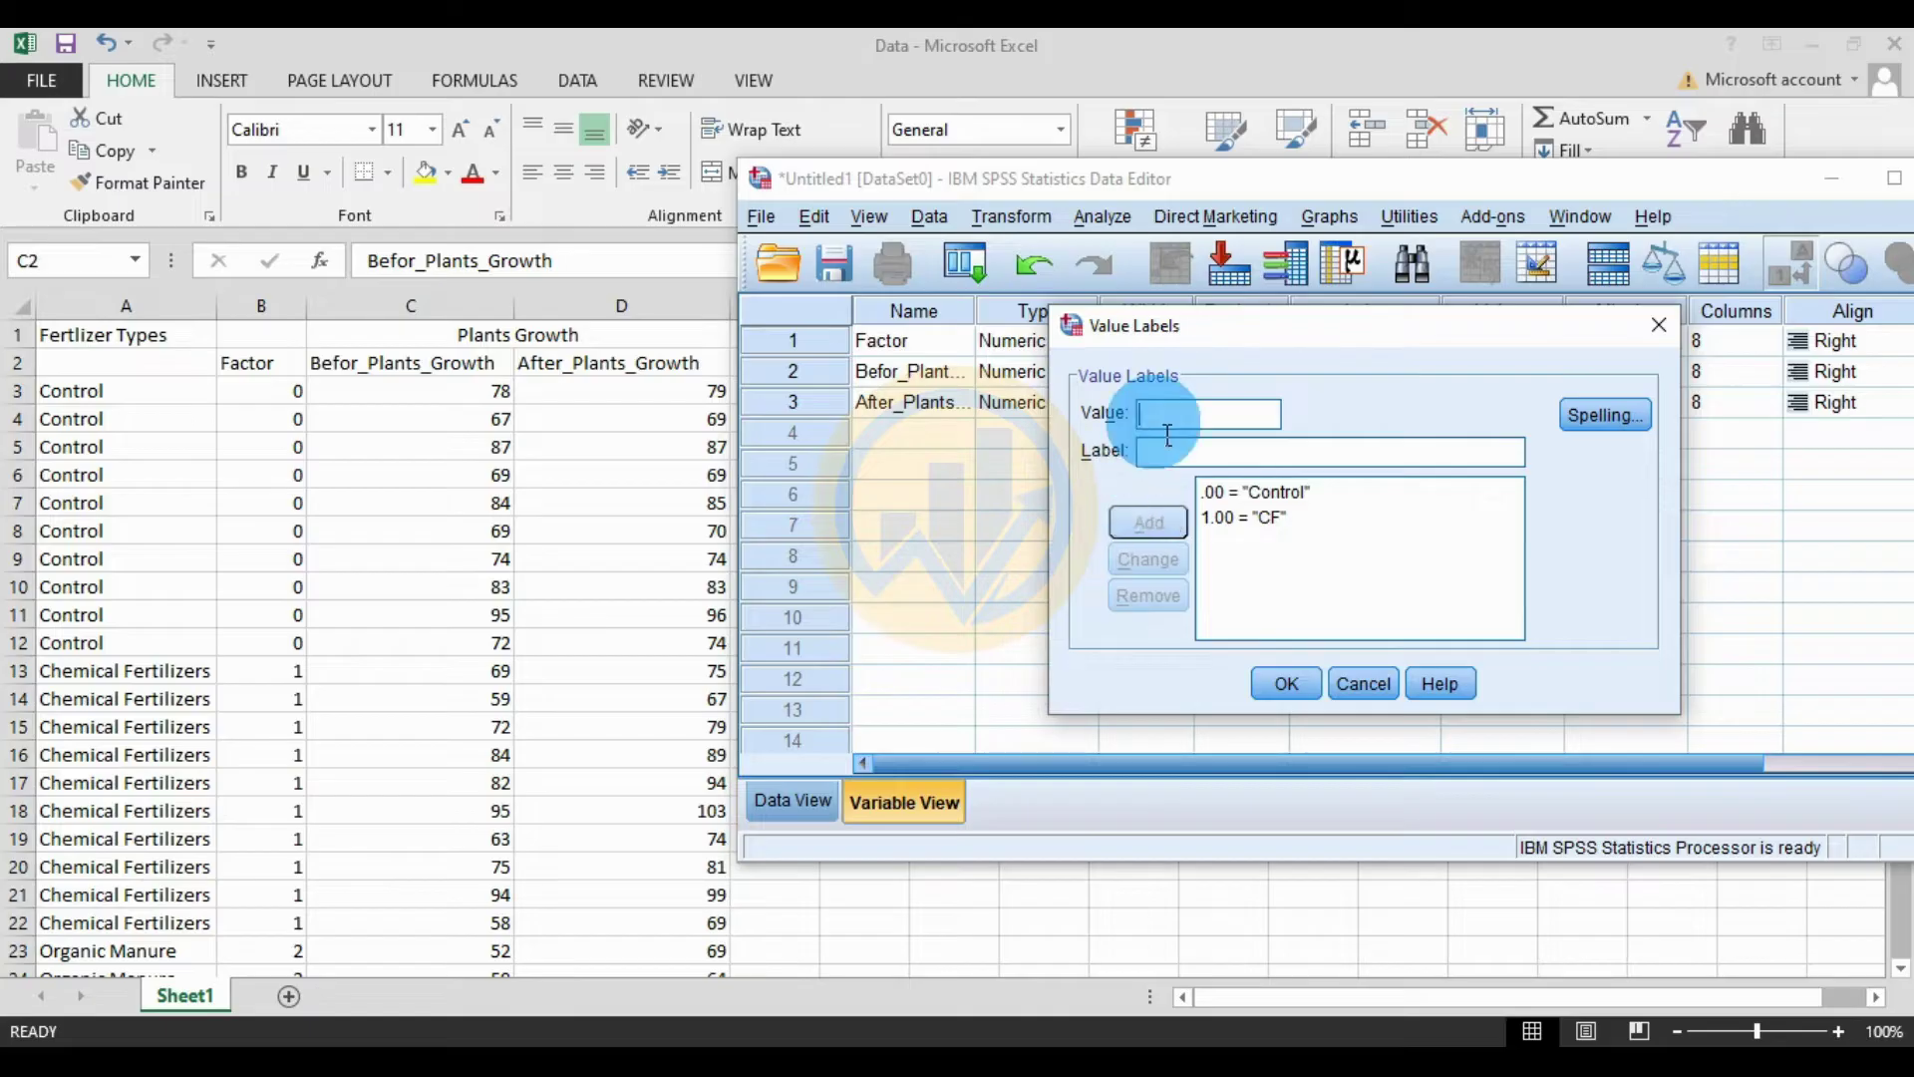
text(2OM)
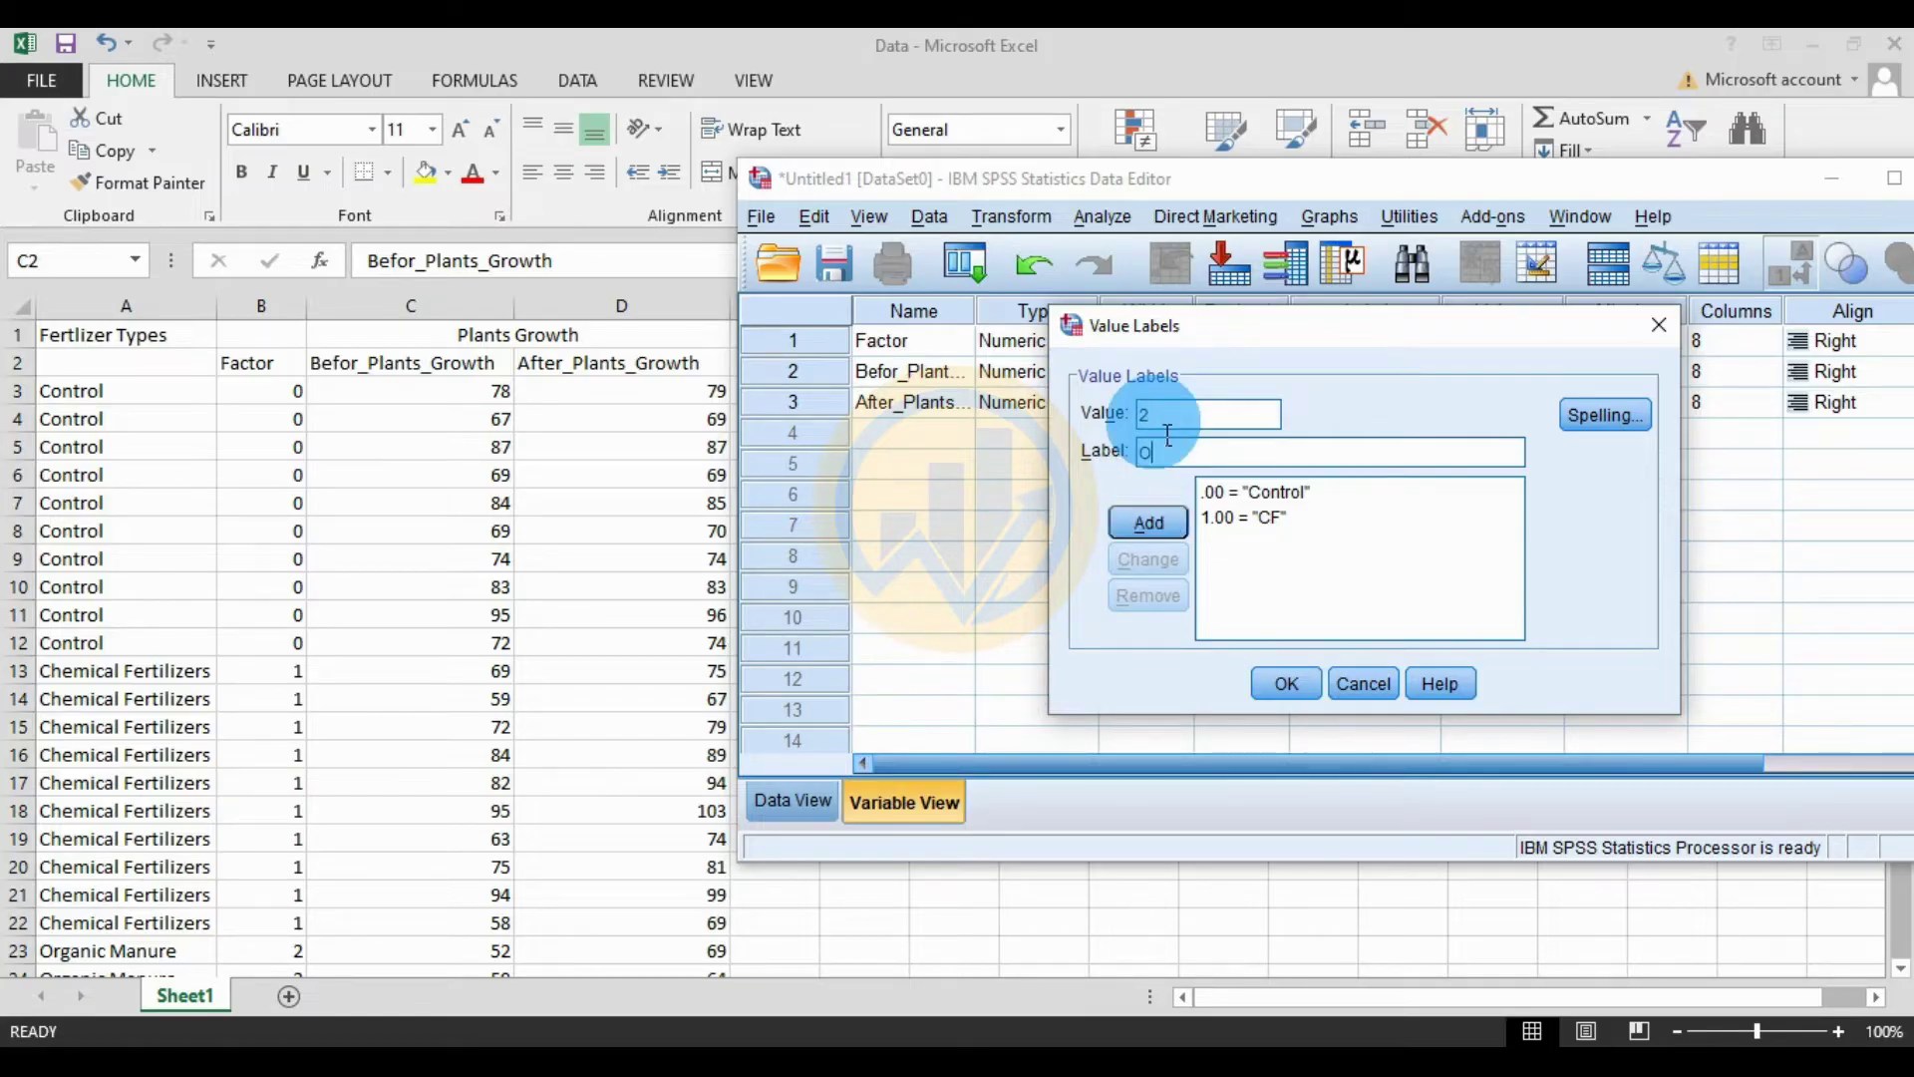
click(1147, 522)
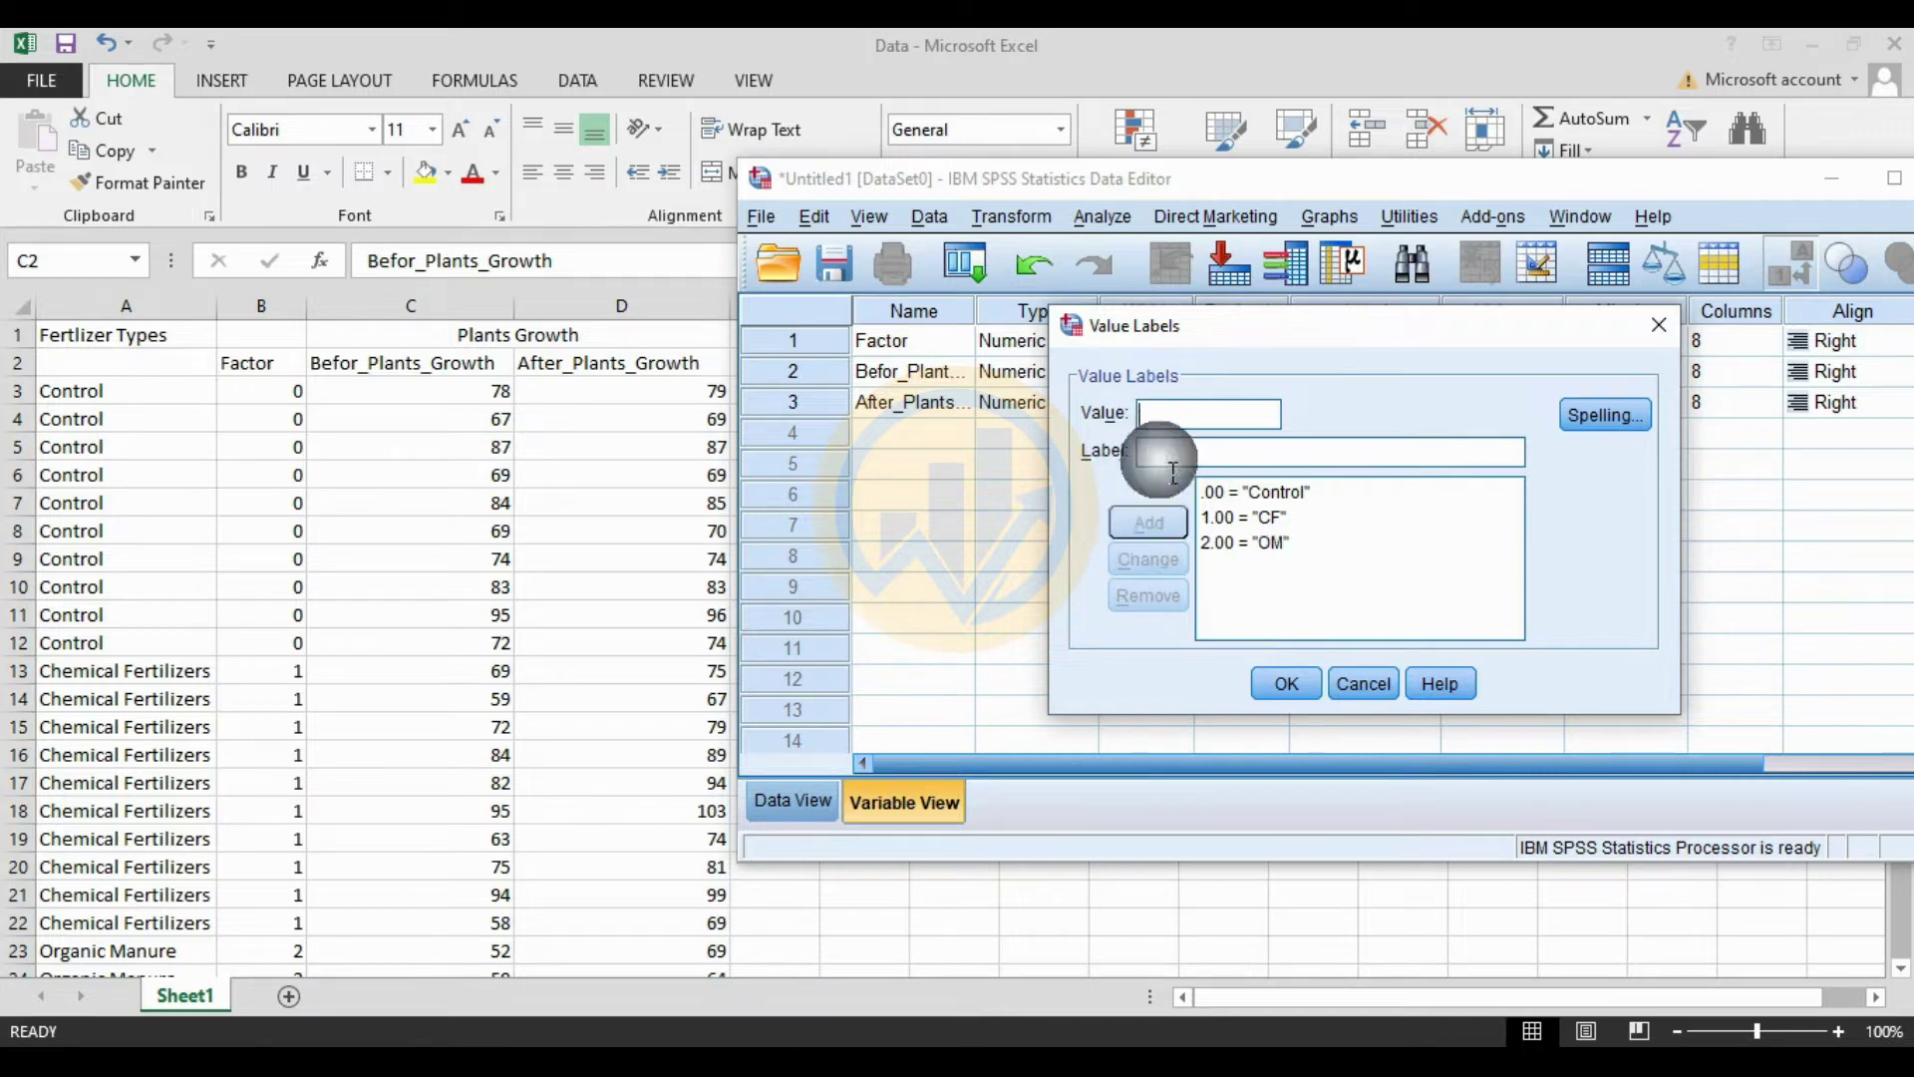
Add the value label 3 = CF+OM and apply the labels to Factor
click(1191, 430)
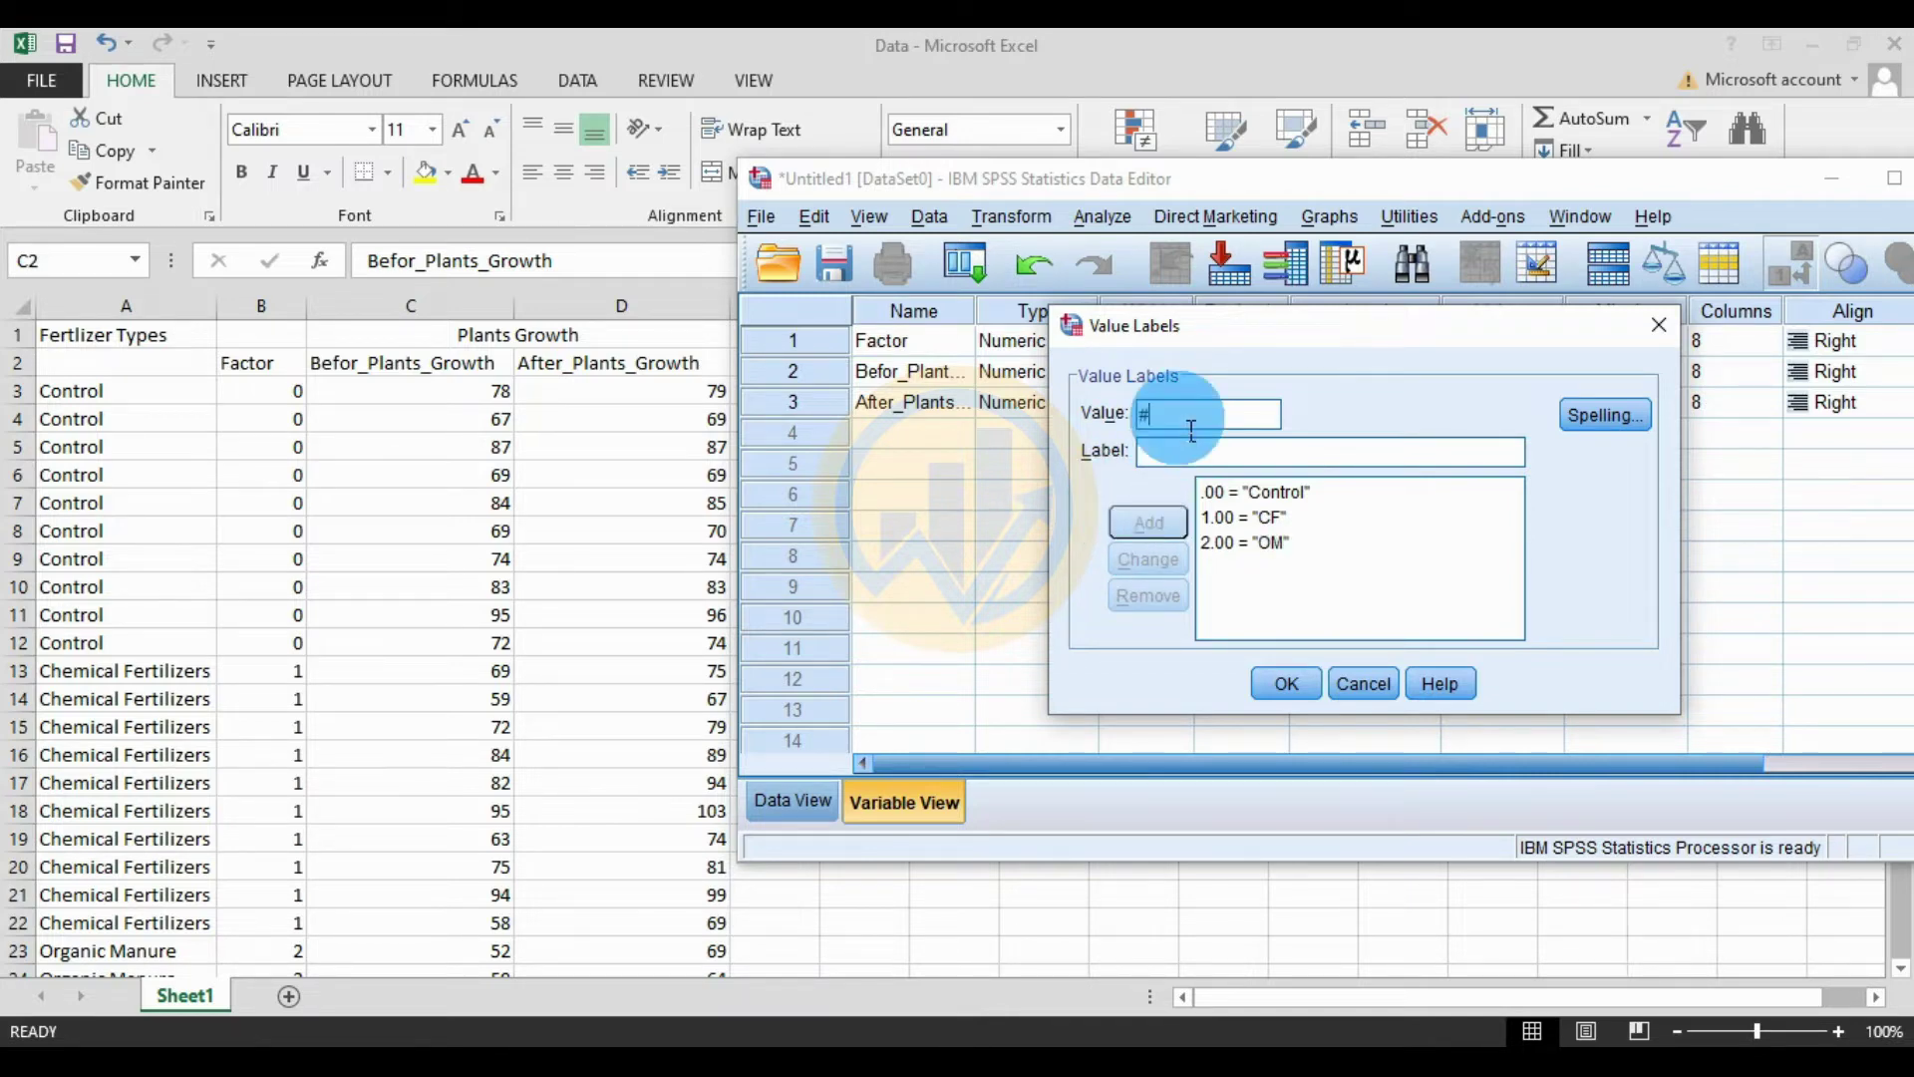
text(3)
key(Tab)
text(CF+OM)
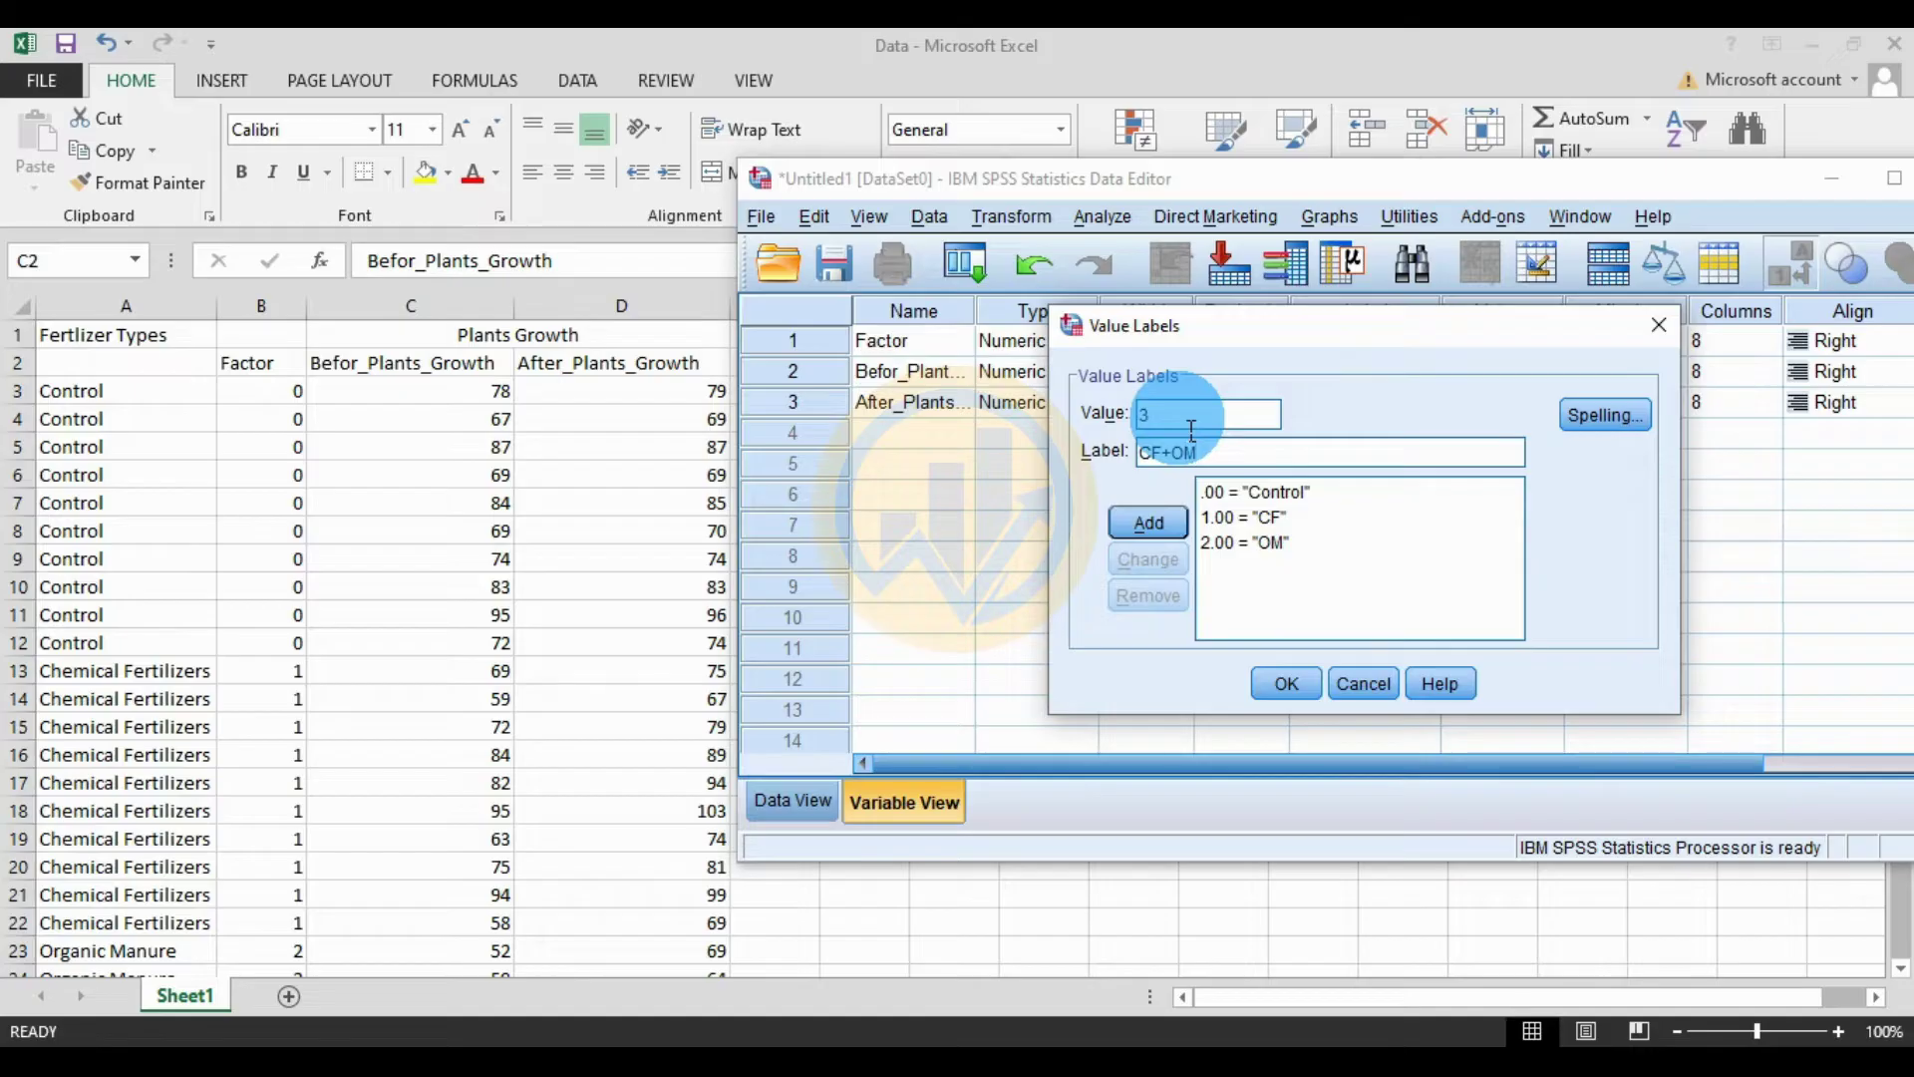
click(1143, 516)
click(1286, 684)
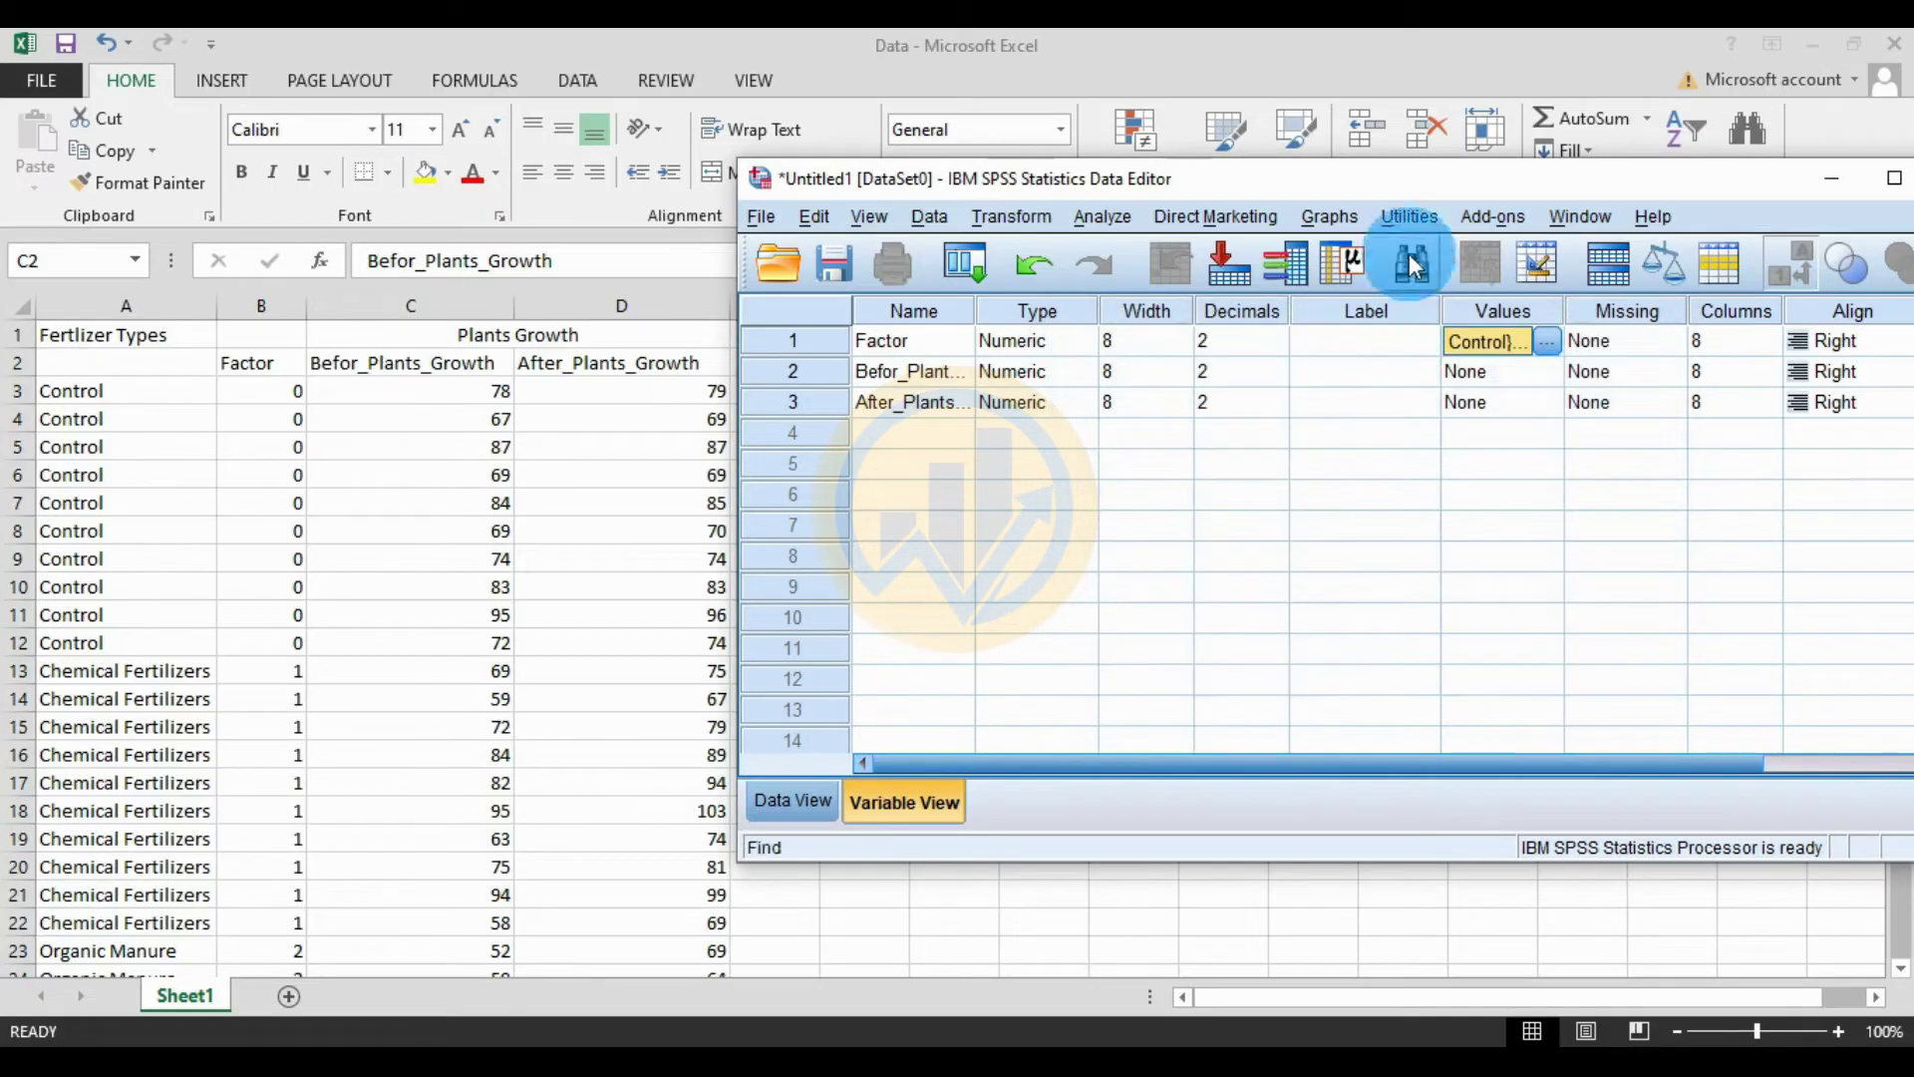
Maximize SPSS and show its data view, and copy cells B3:D42 from the Excel worksheet
double_click(1469, 179)
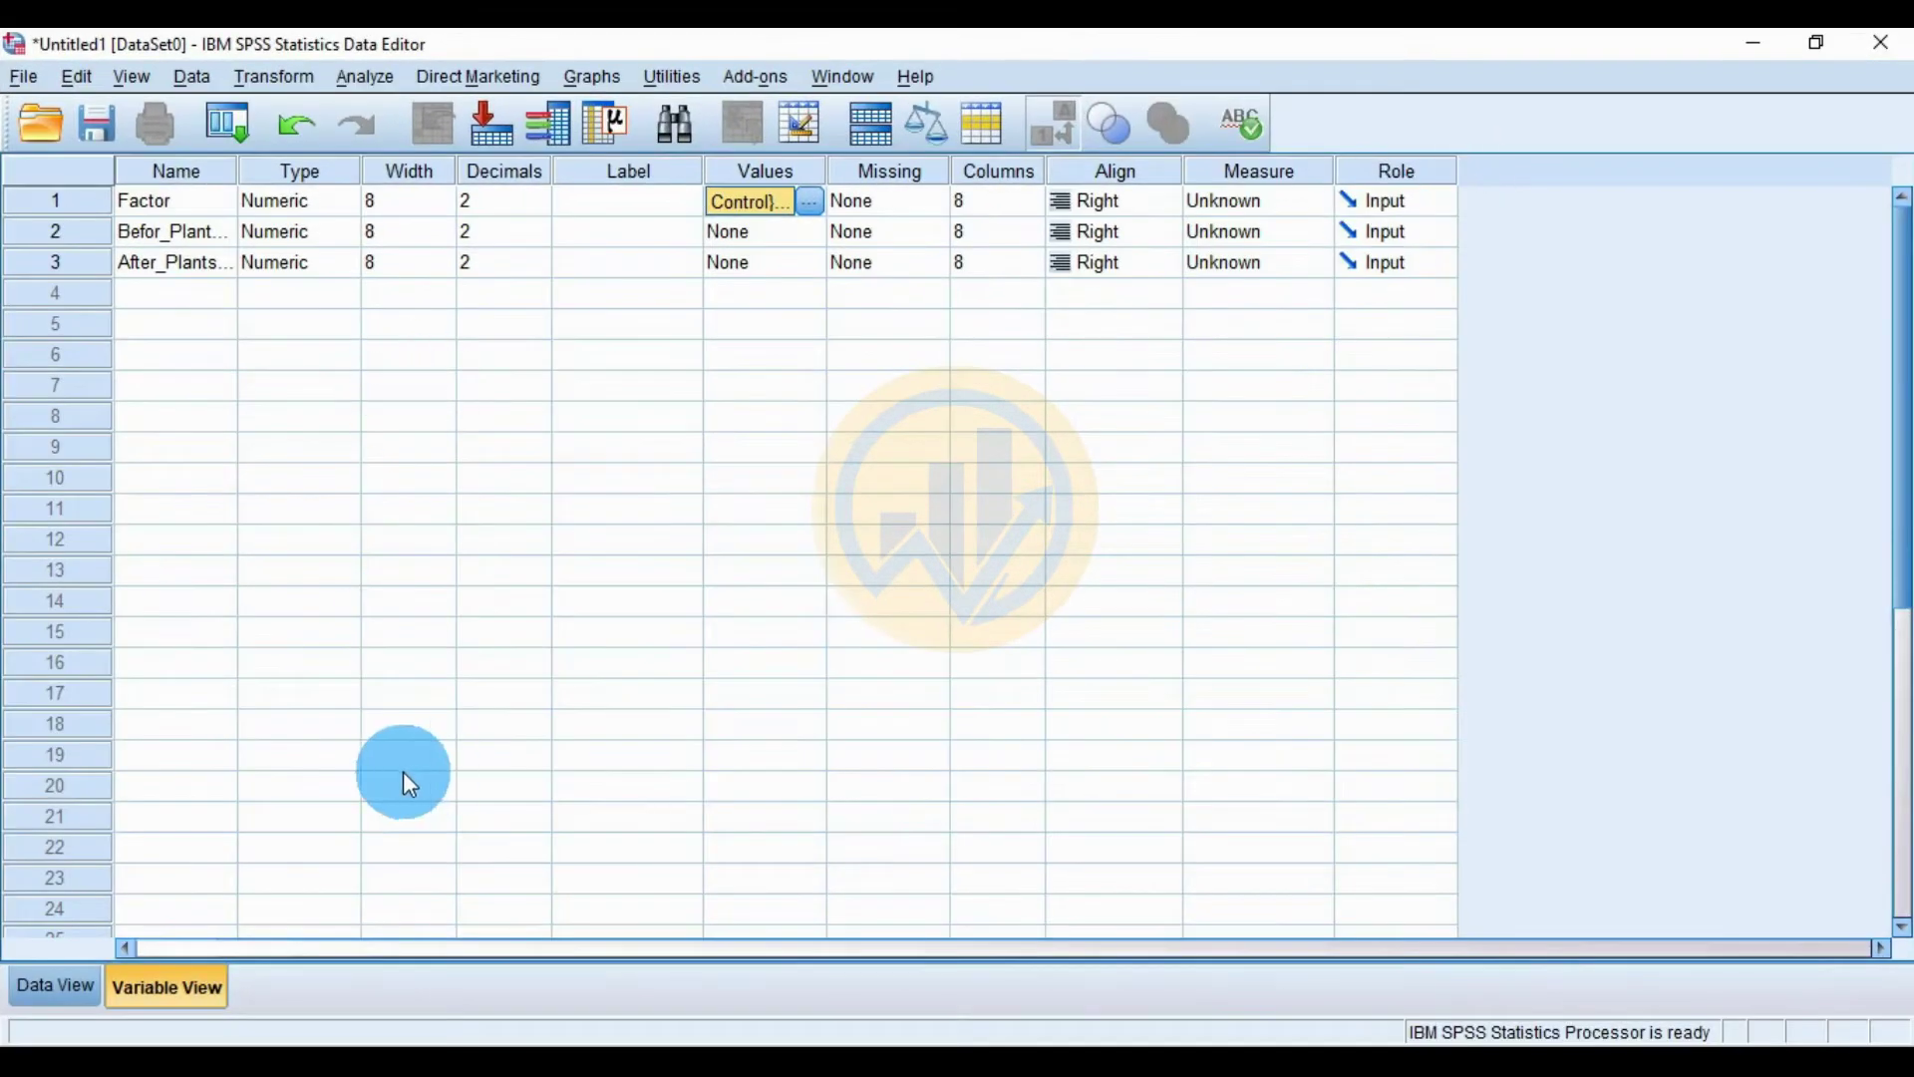
click(77, 985)
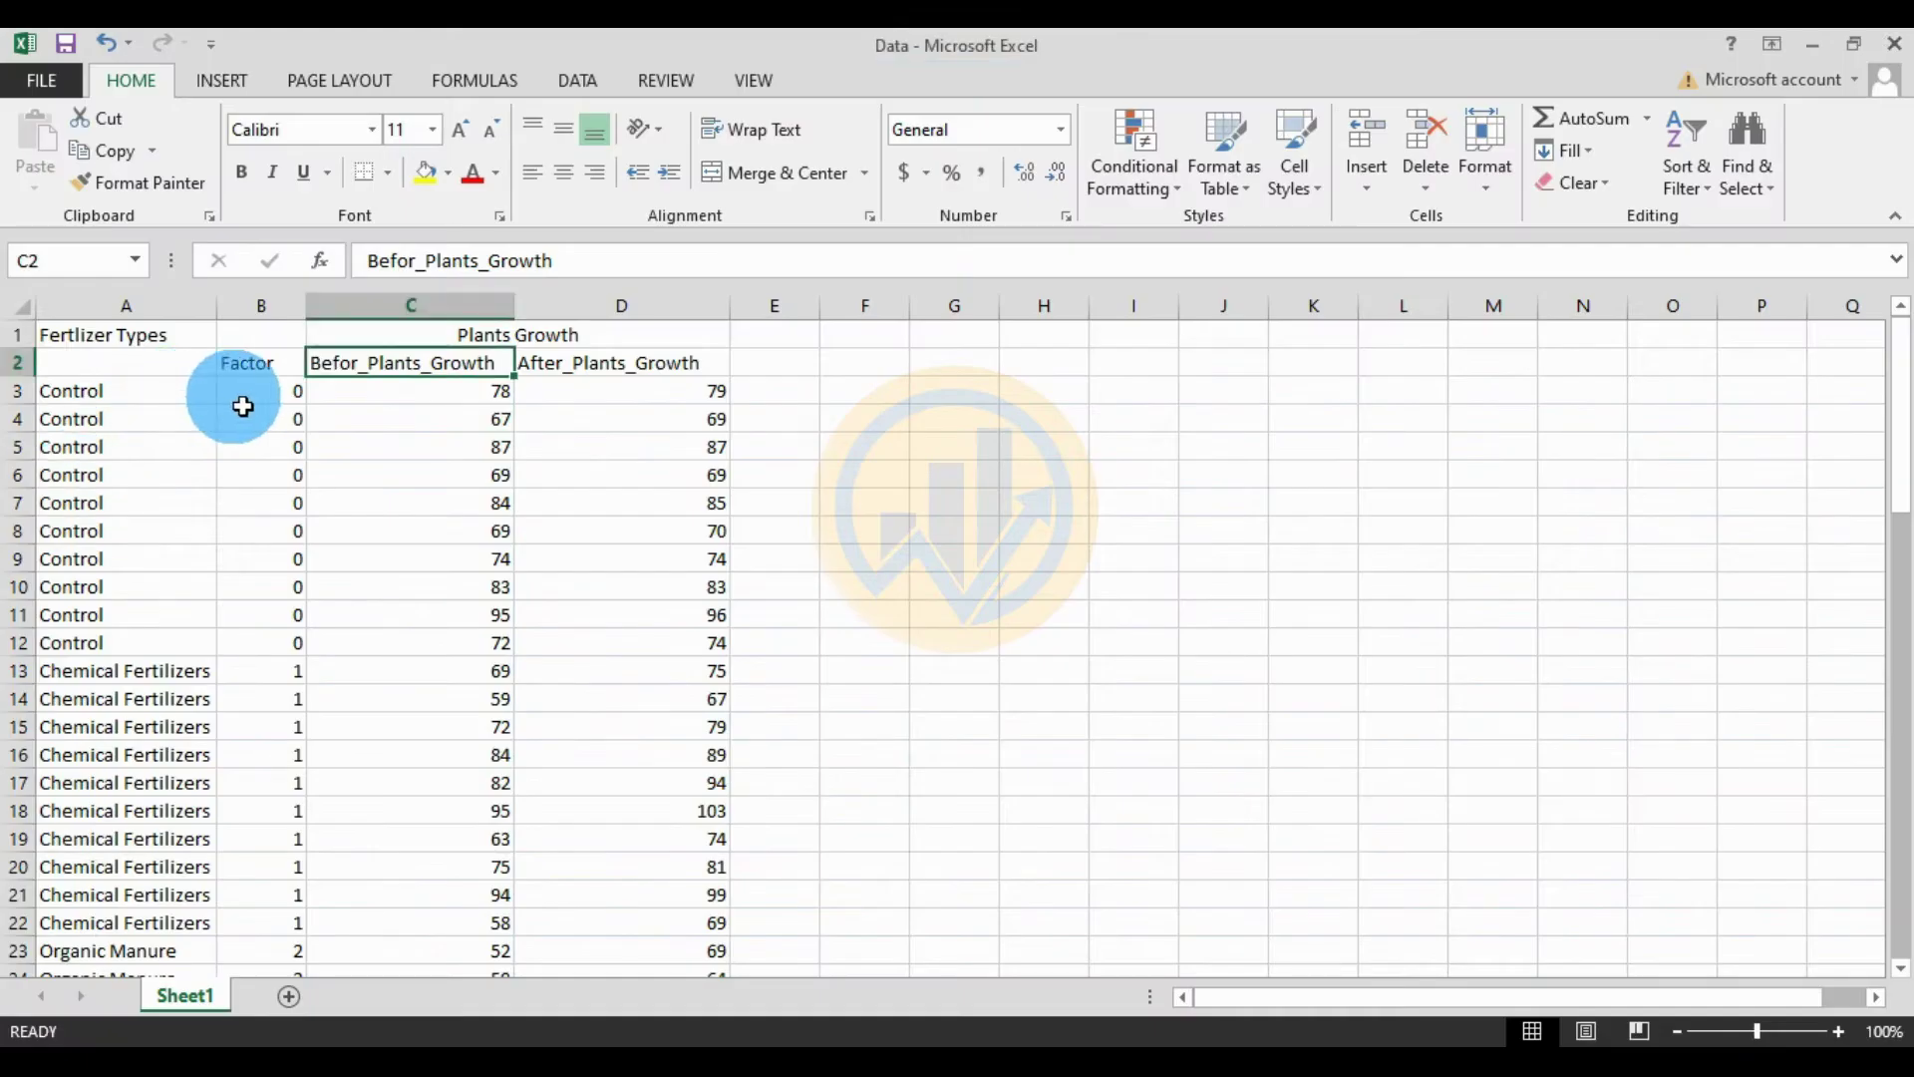
drag(243, 393, 558, 899)
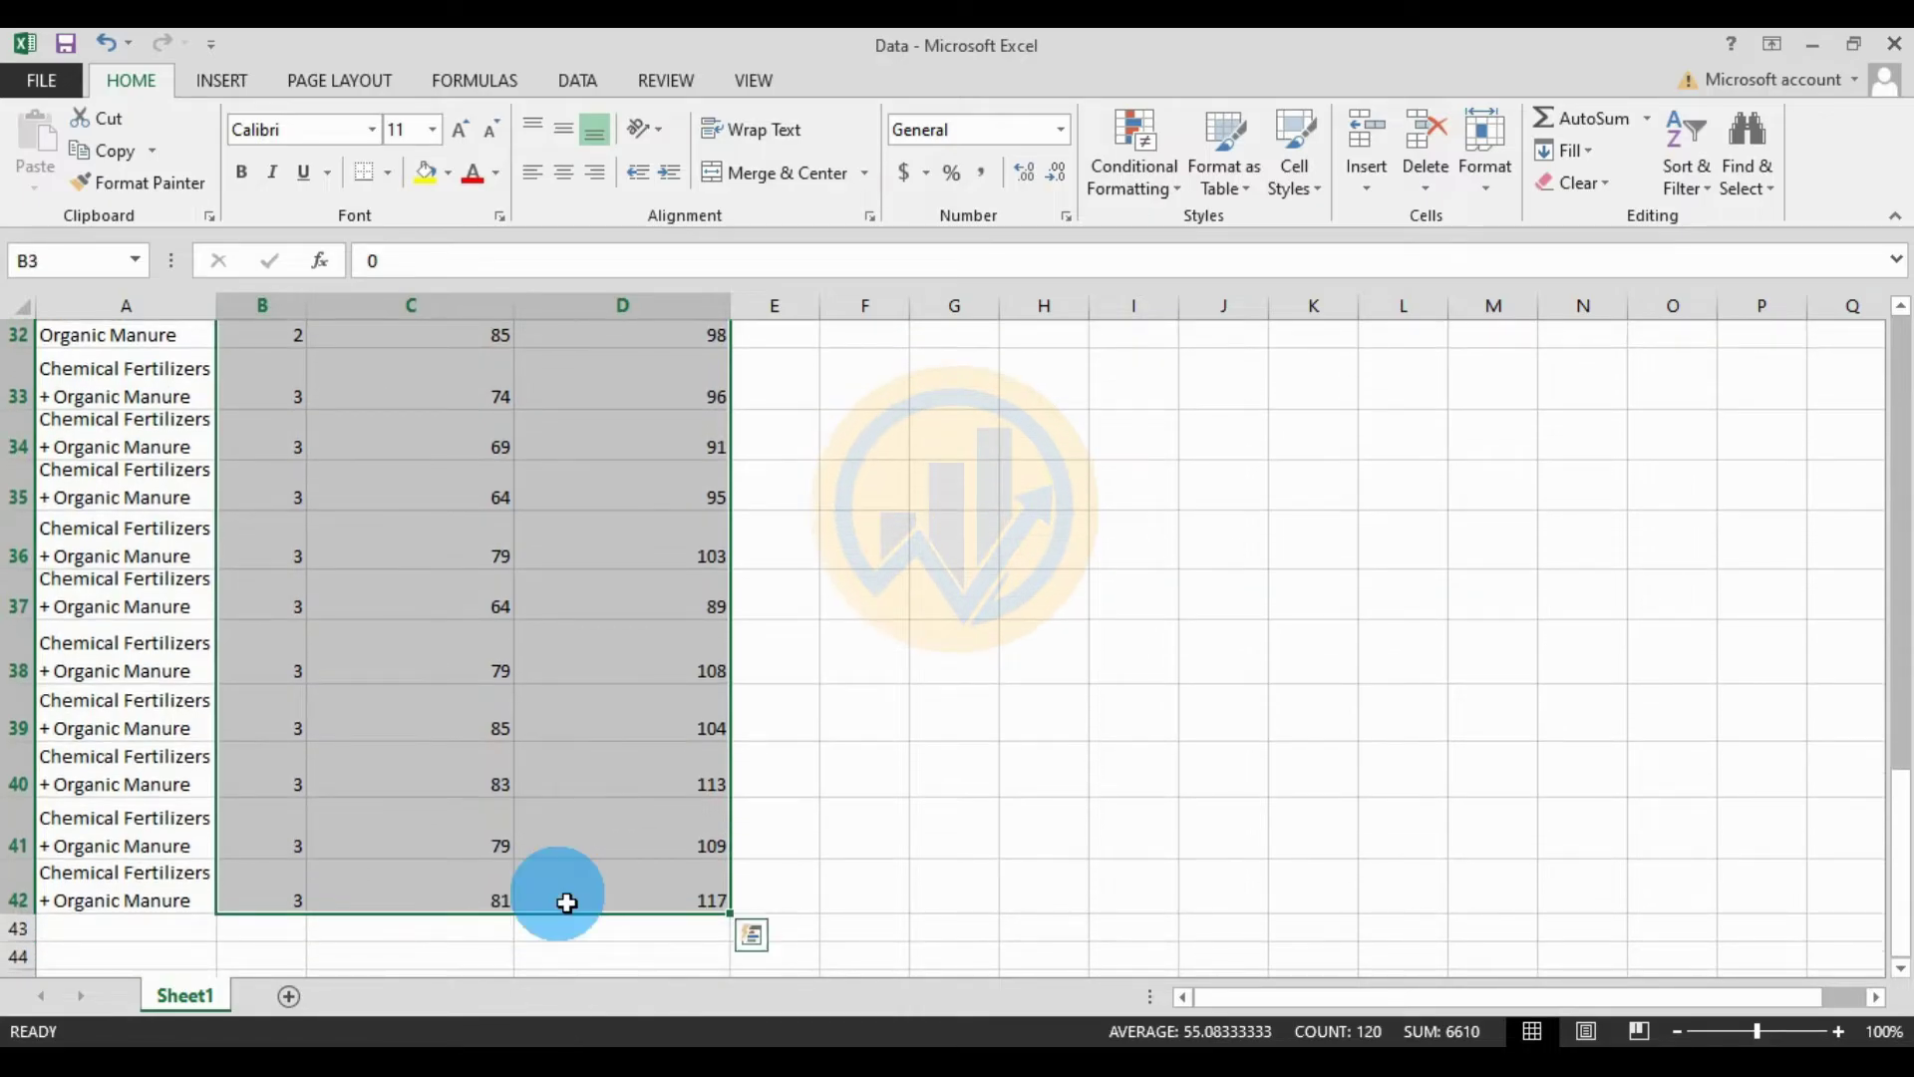
right_click(558, 899)
click(637, 386)
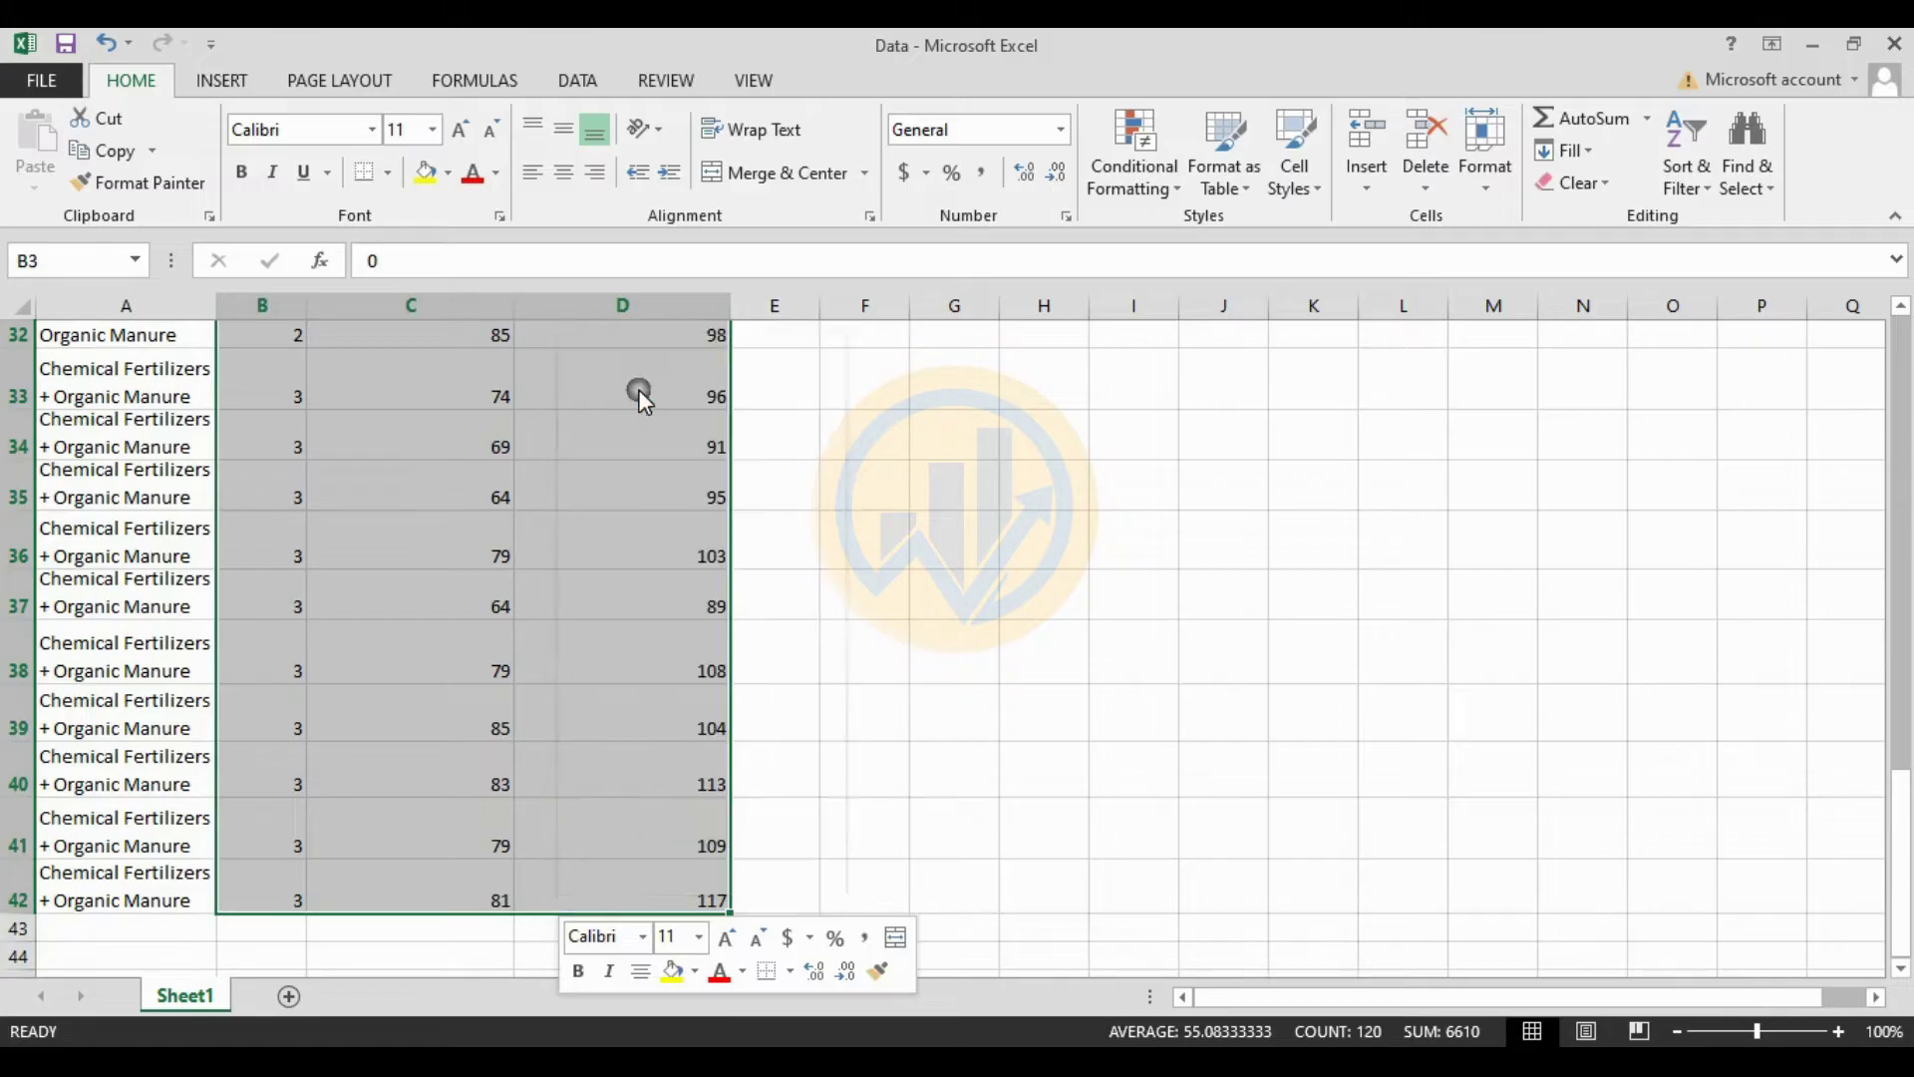
scroll(889, 568, up, 10)
Paste the copied Excel data into the SPSS data view, starting at the first row of Factor
key(alt+Tab)
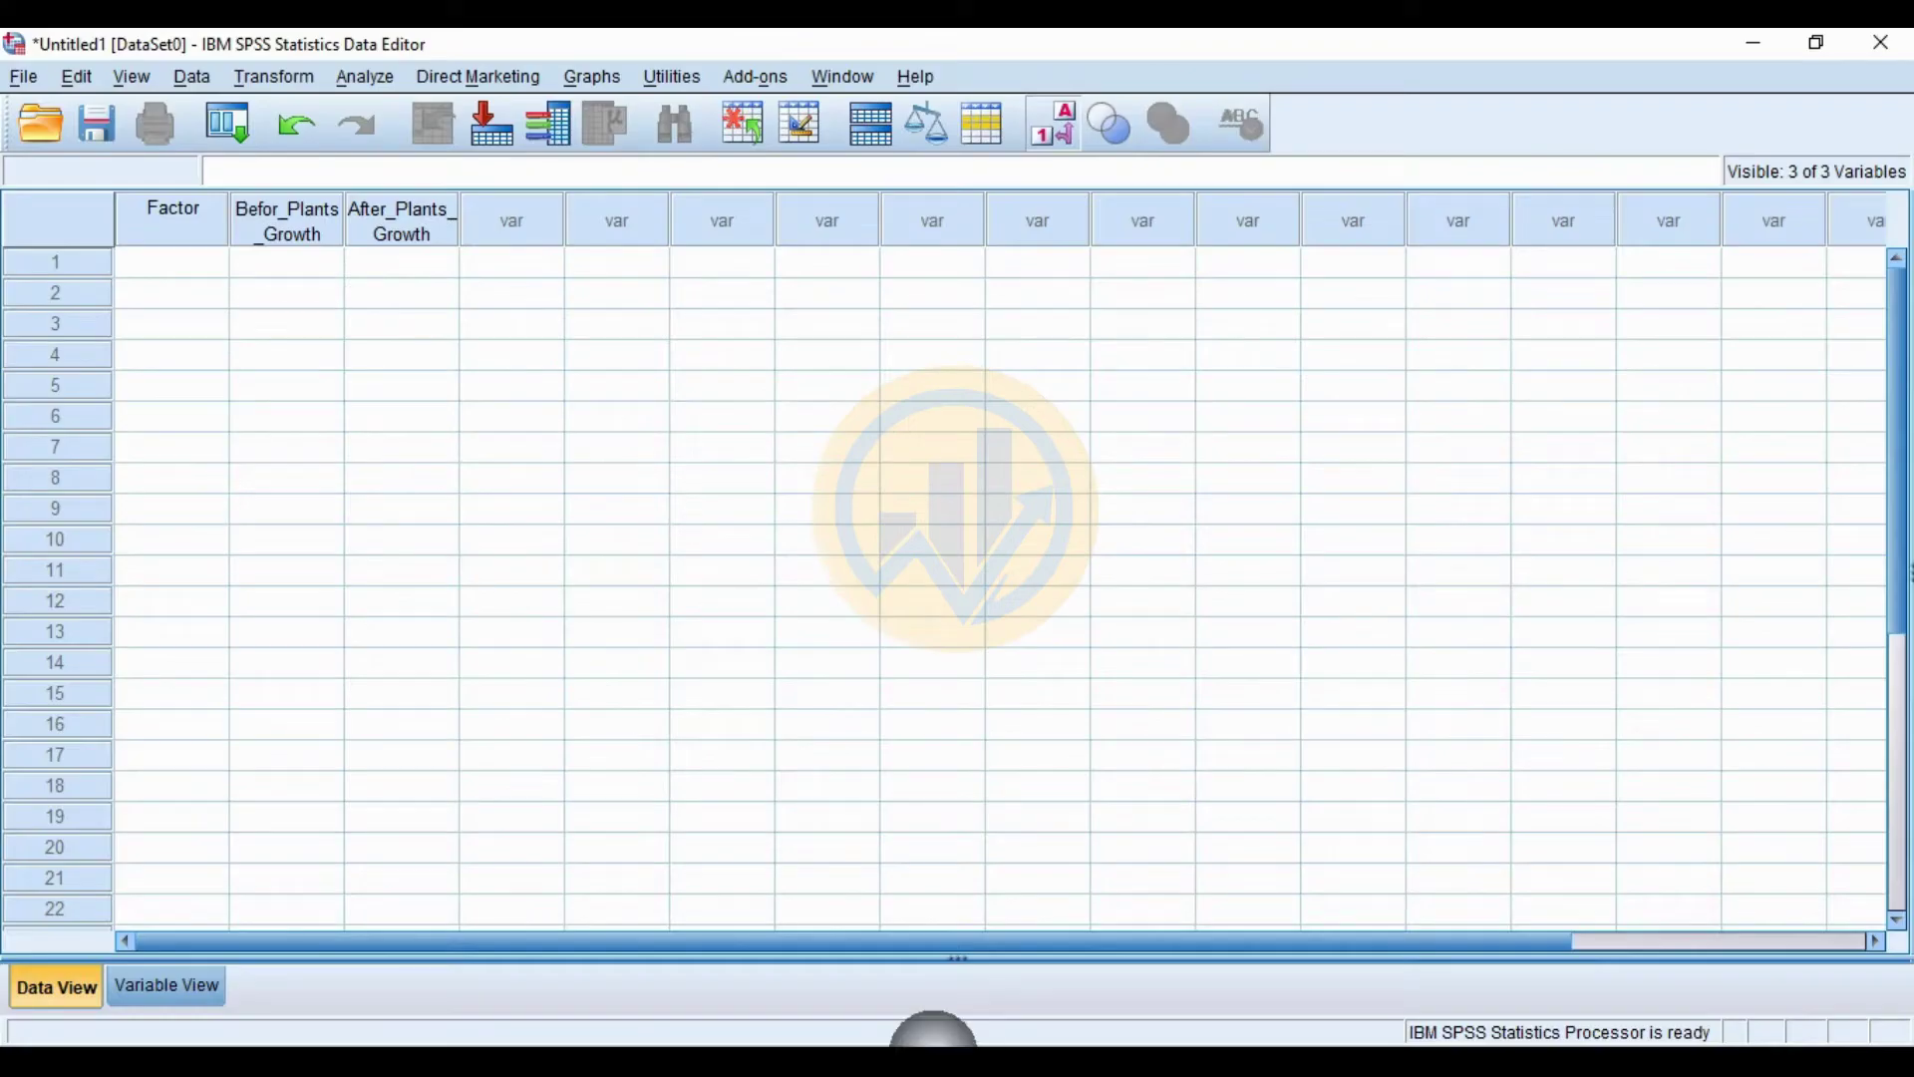
click(177, 265)
right_click(180, 265)
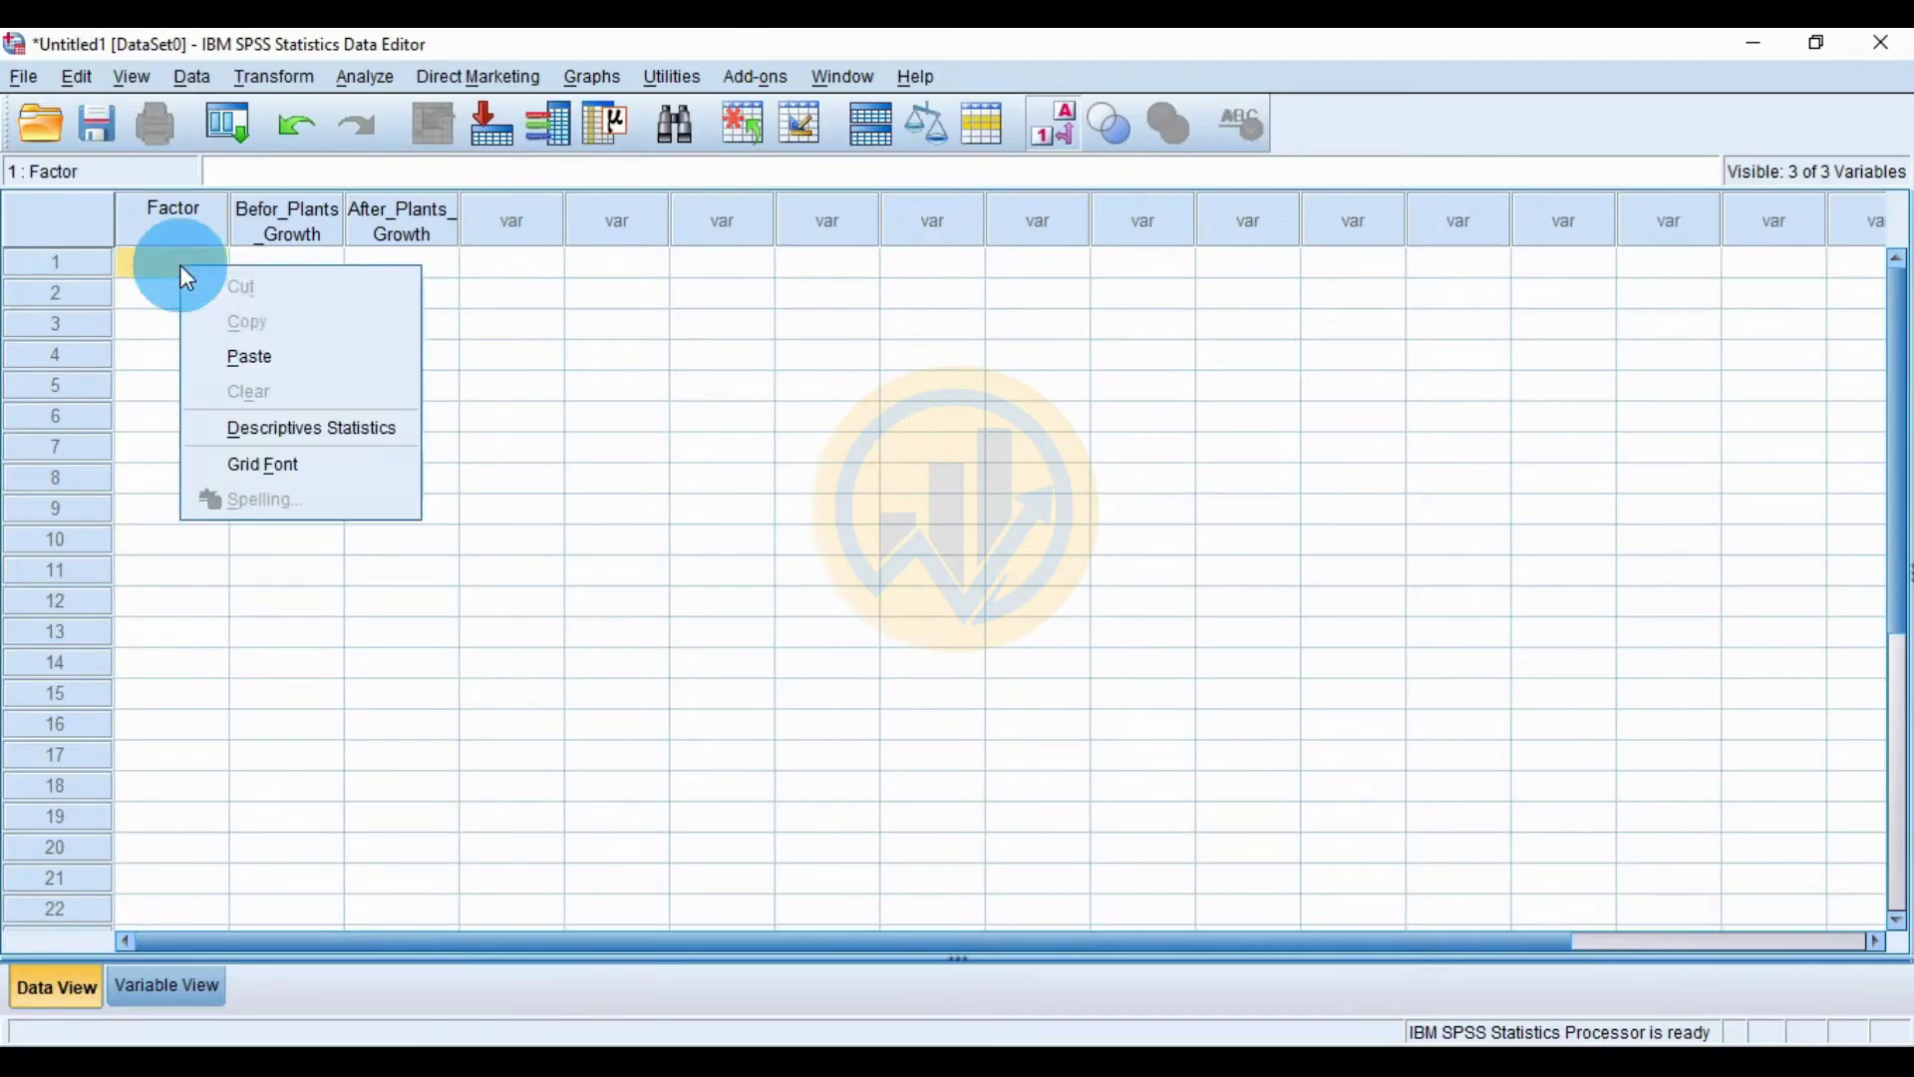
click(248, 362)
click(704, 489)
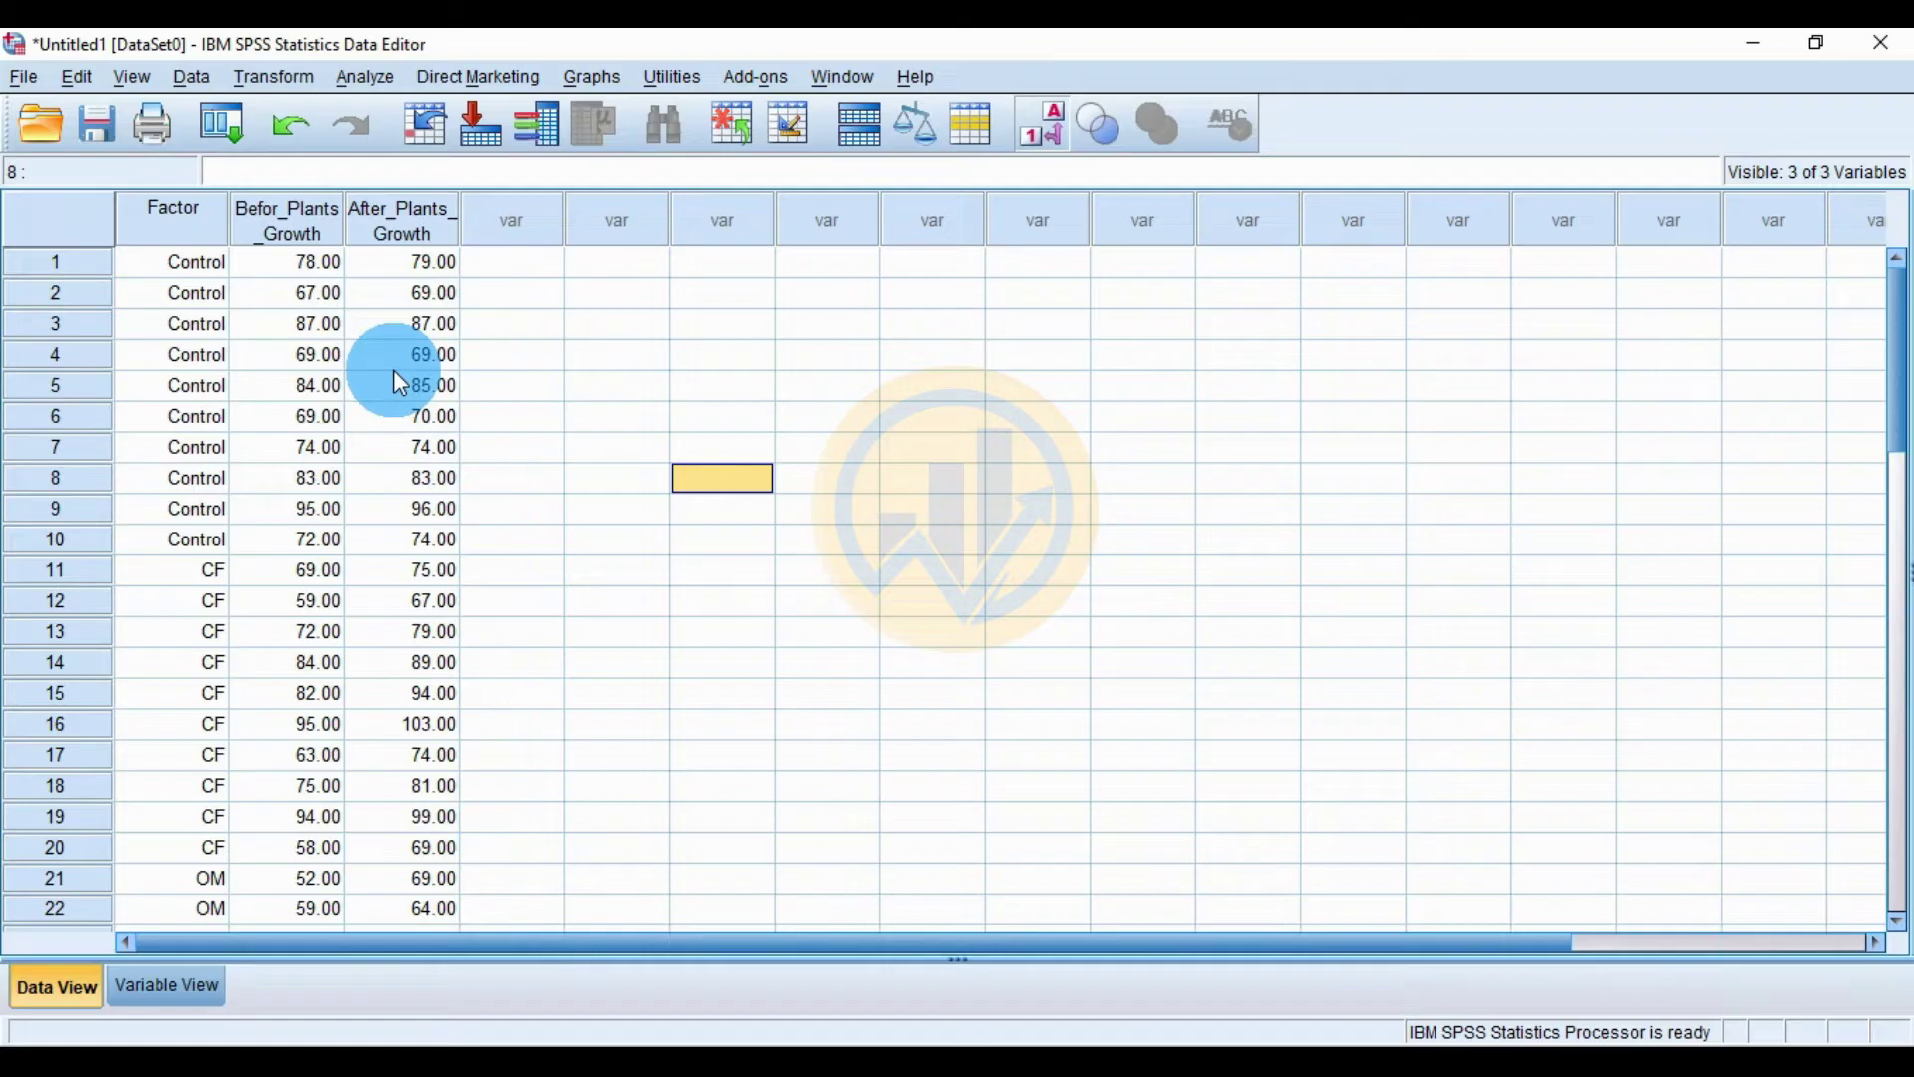
Start a univariate General Linear Model and assign Factor as the fixed factor
click(366, 79)
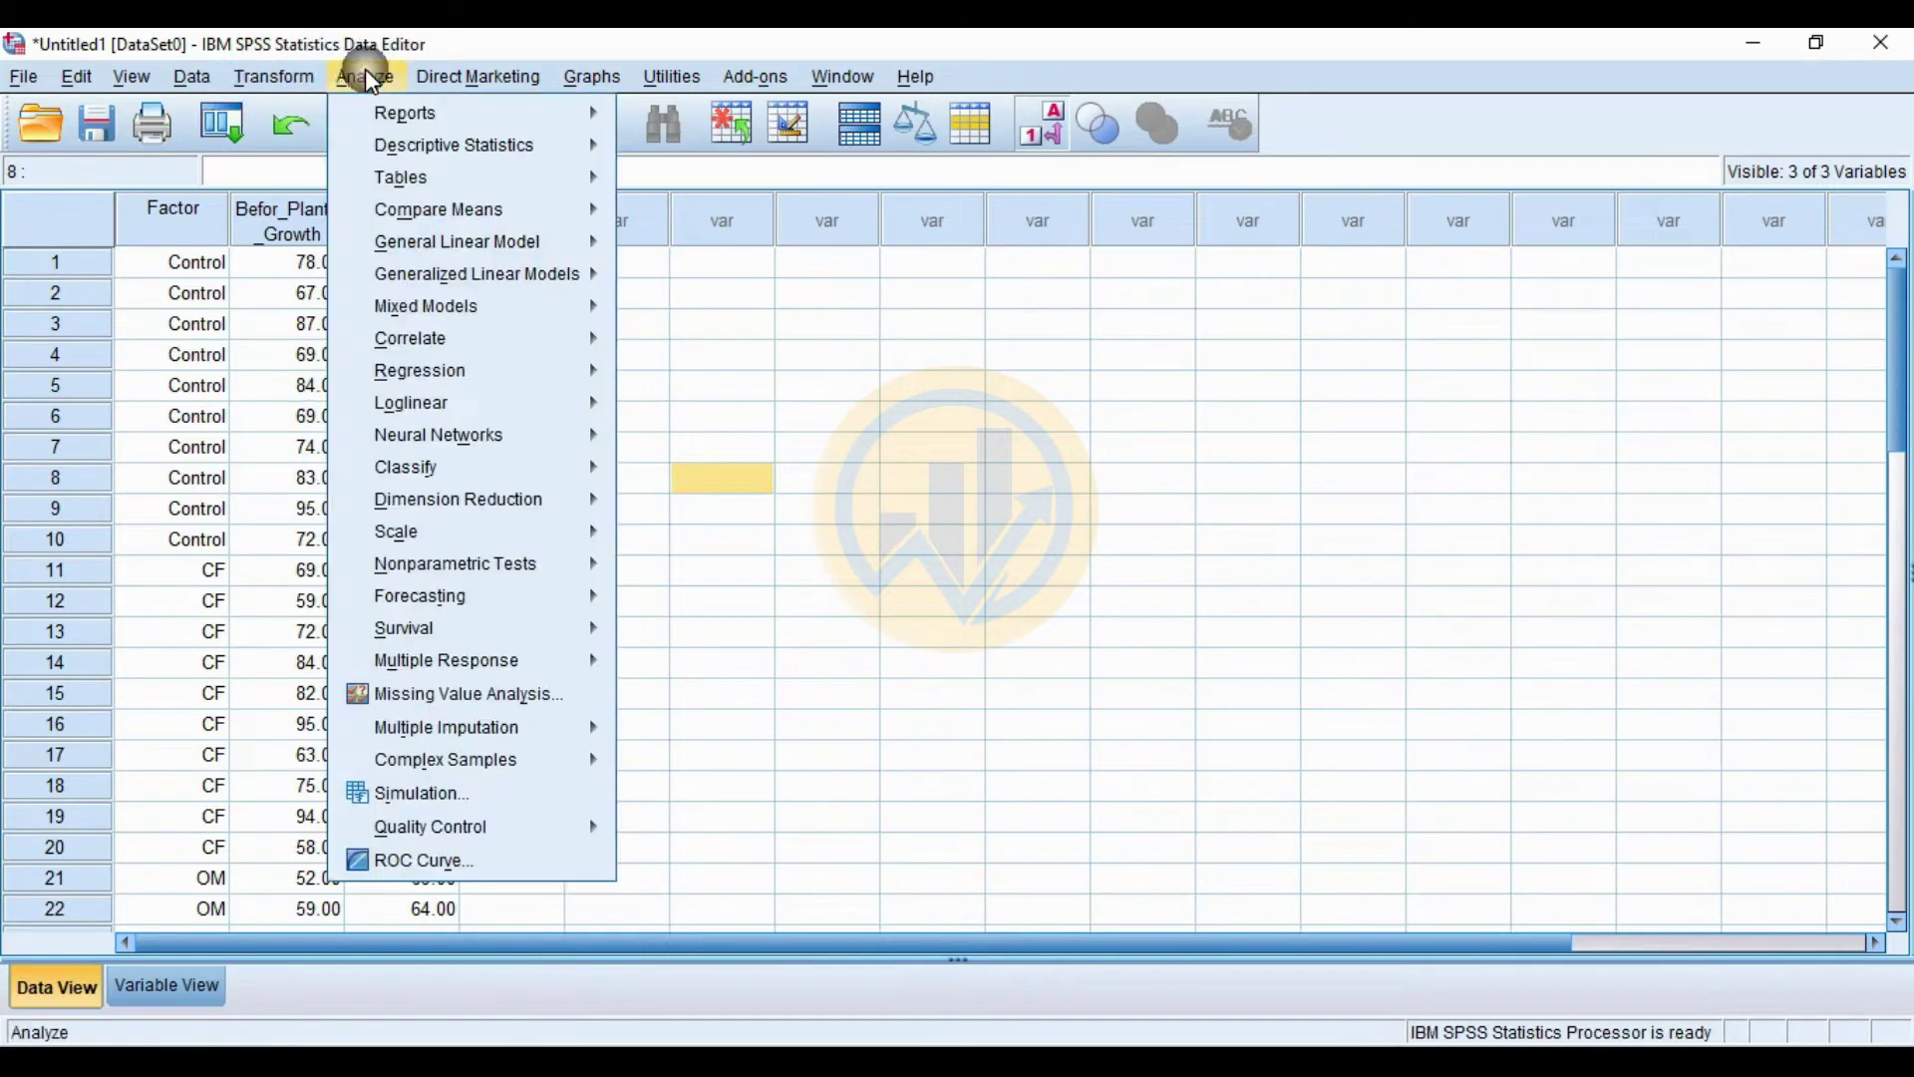
mouse_move(429, 254)
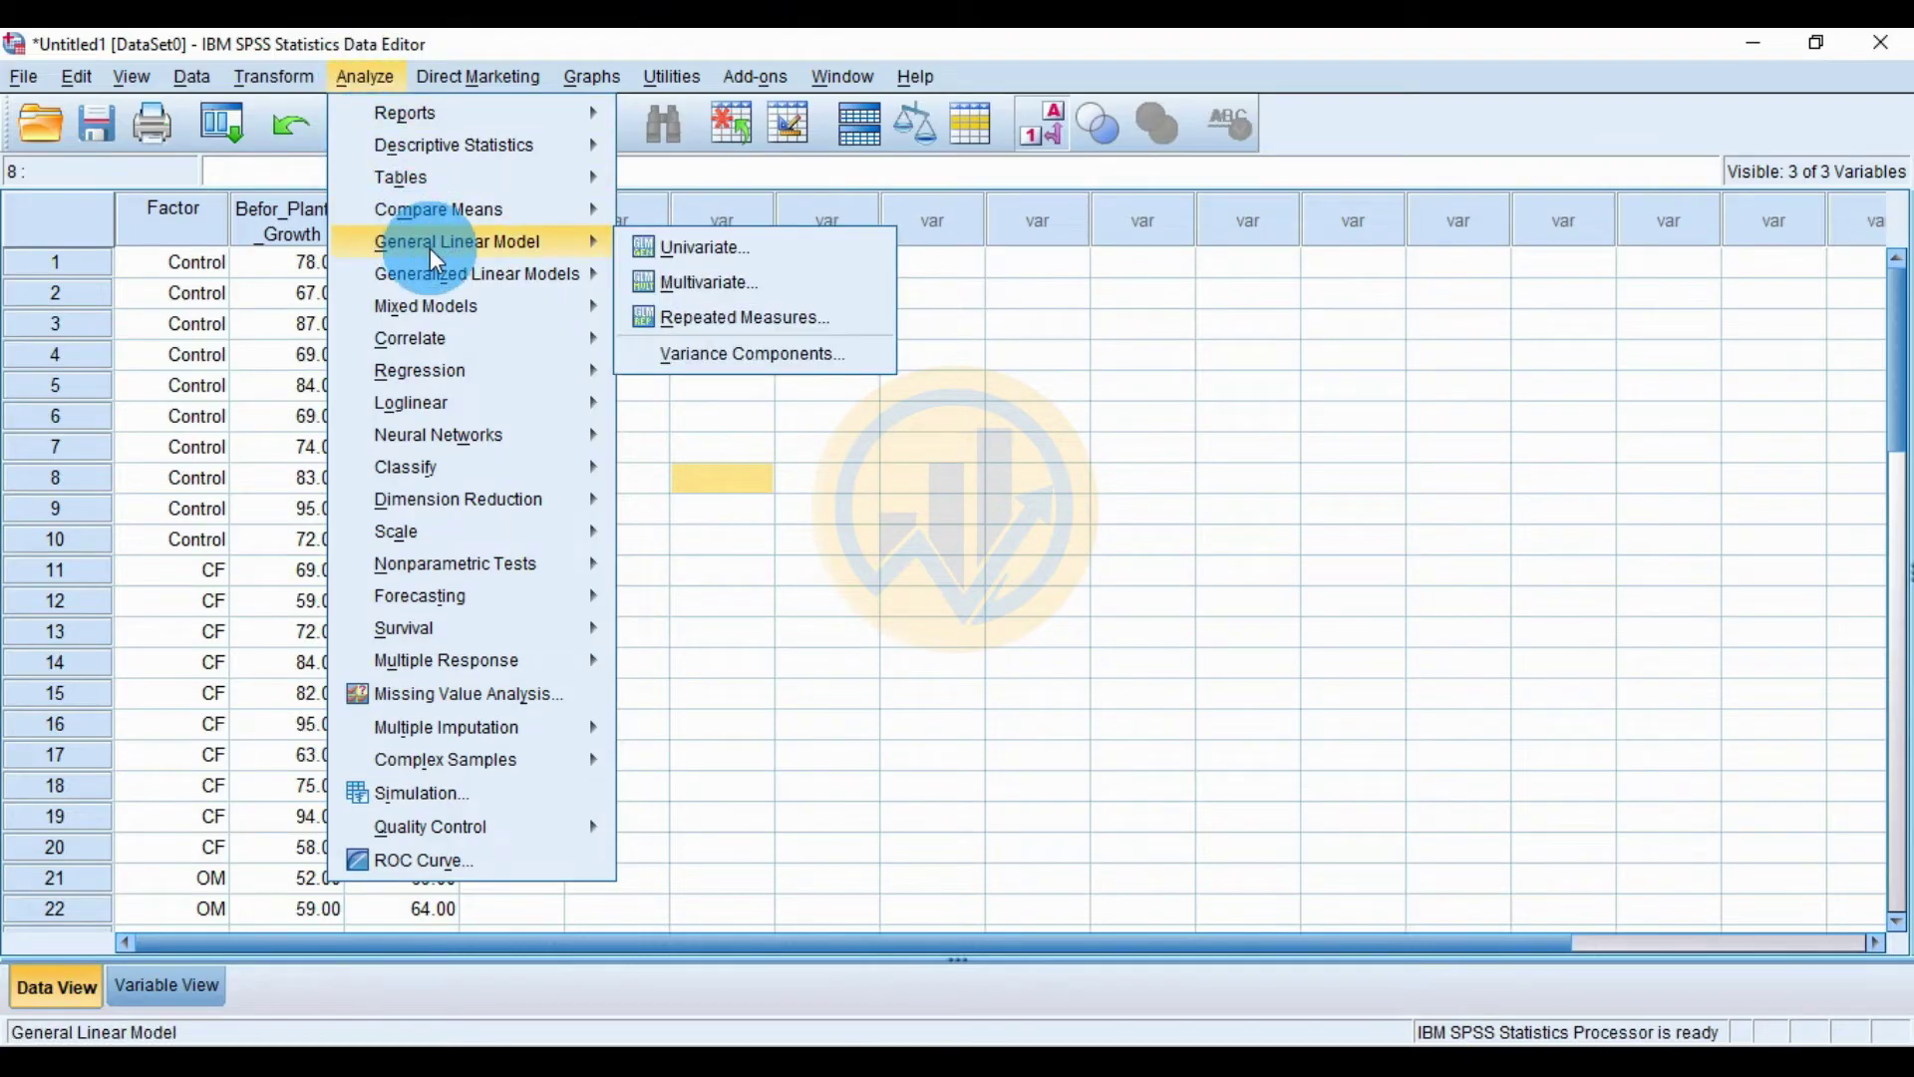
click(738, 267)
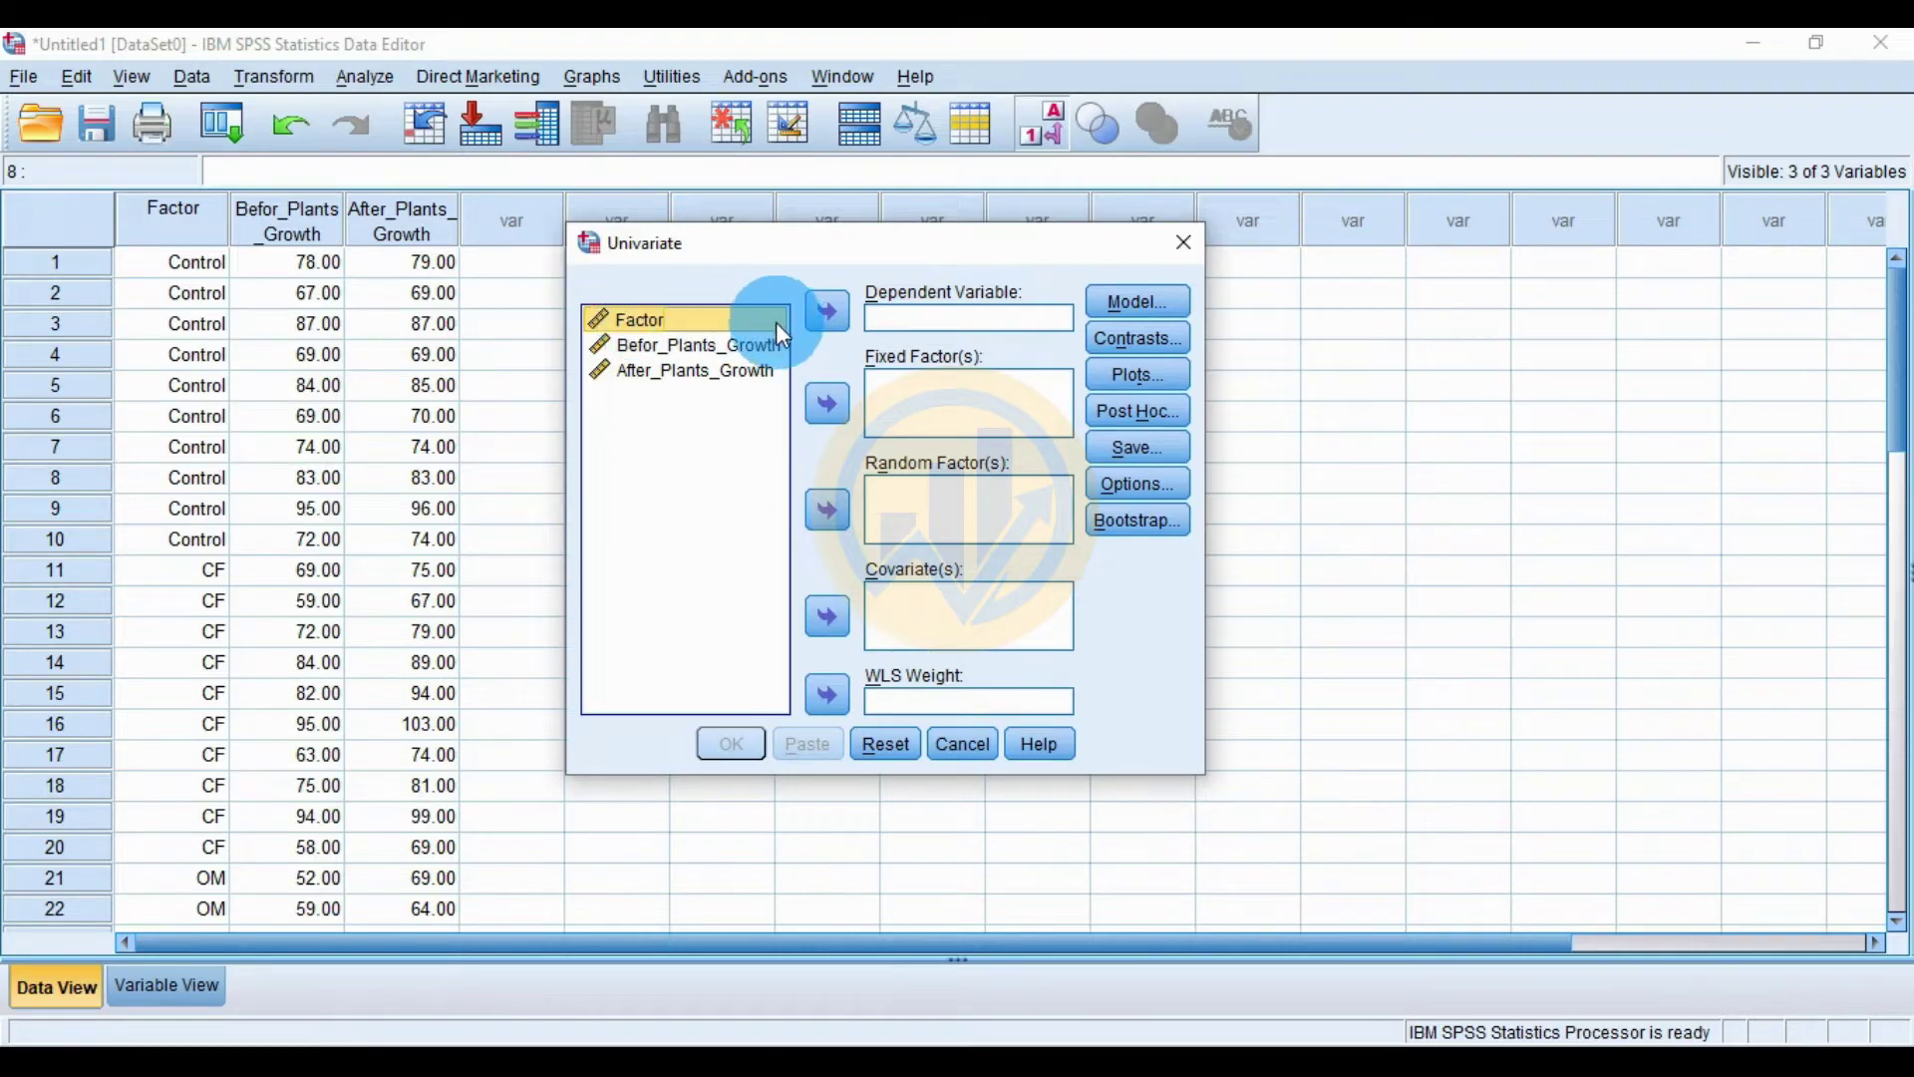
click(834, 404)
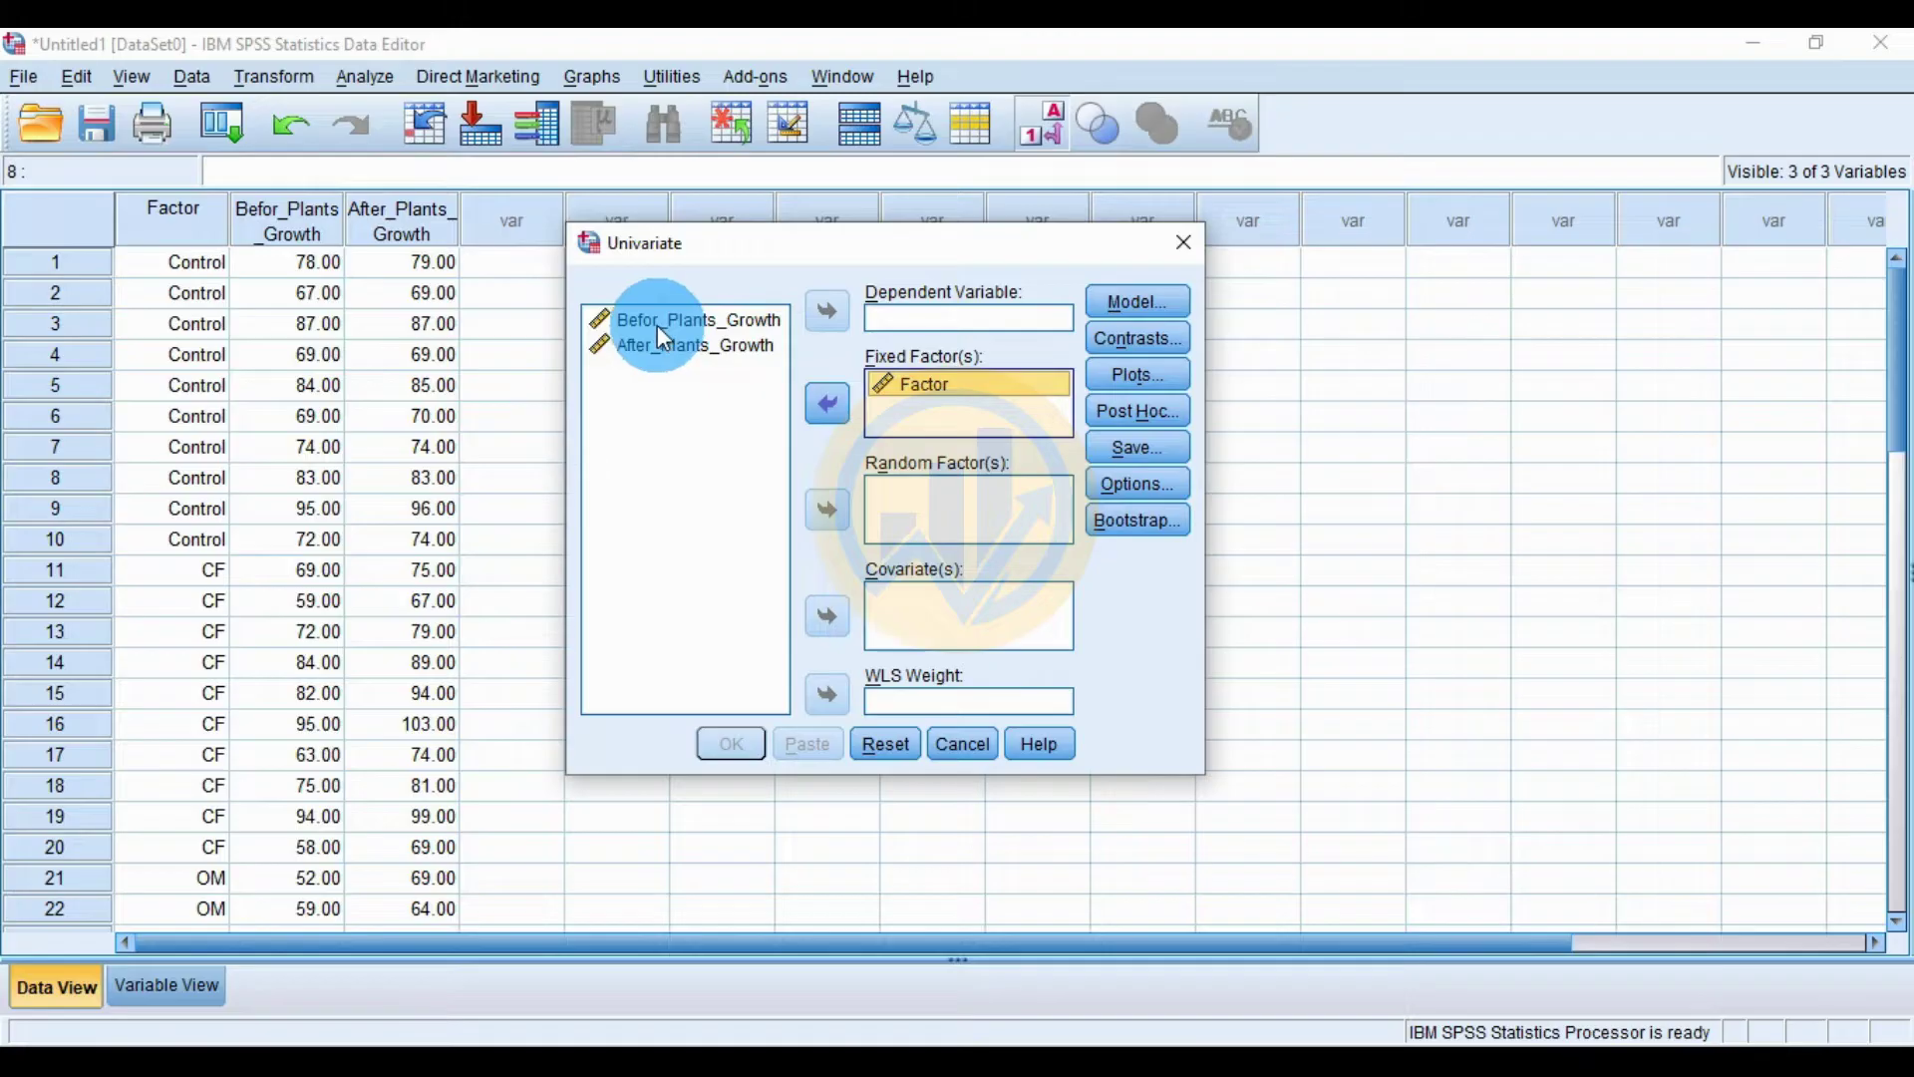
Assign Befor_Plants_Growth as the covariate and After_Plants_Growth as the dependent variable of the univariate model
click(714, 321)
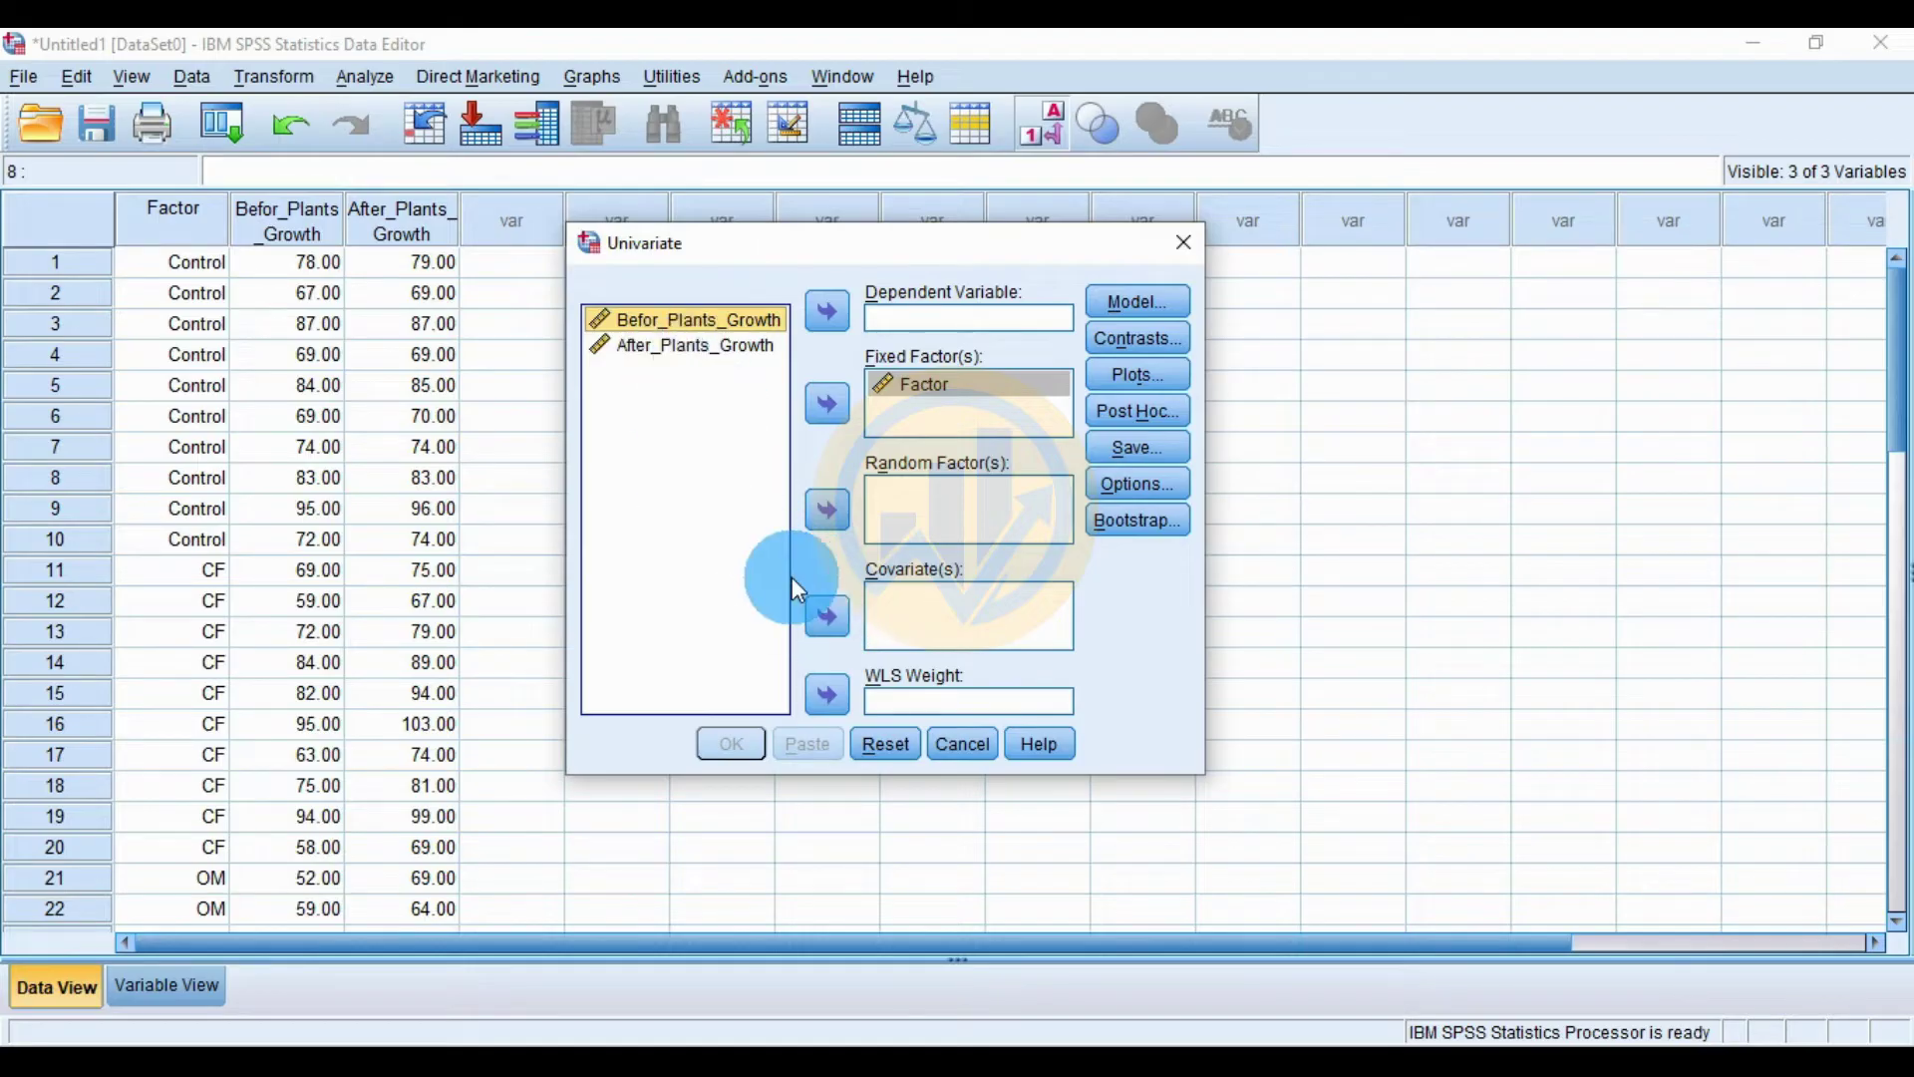
click(838, 618)
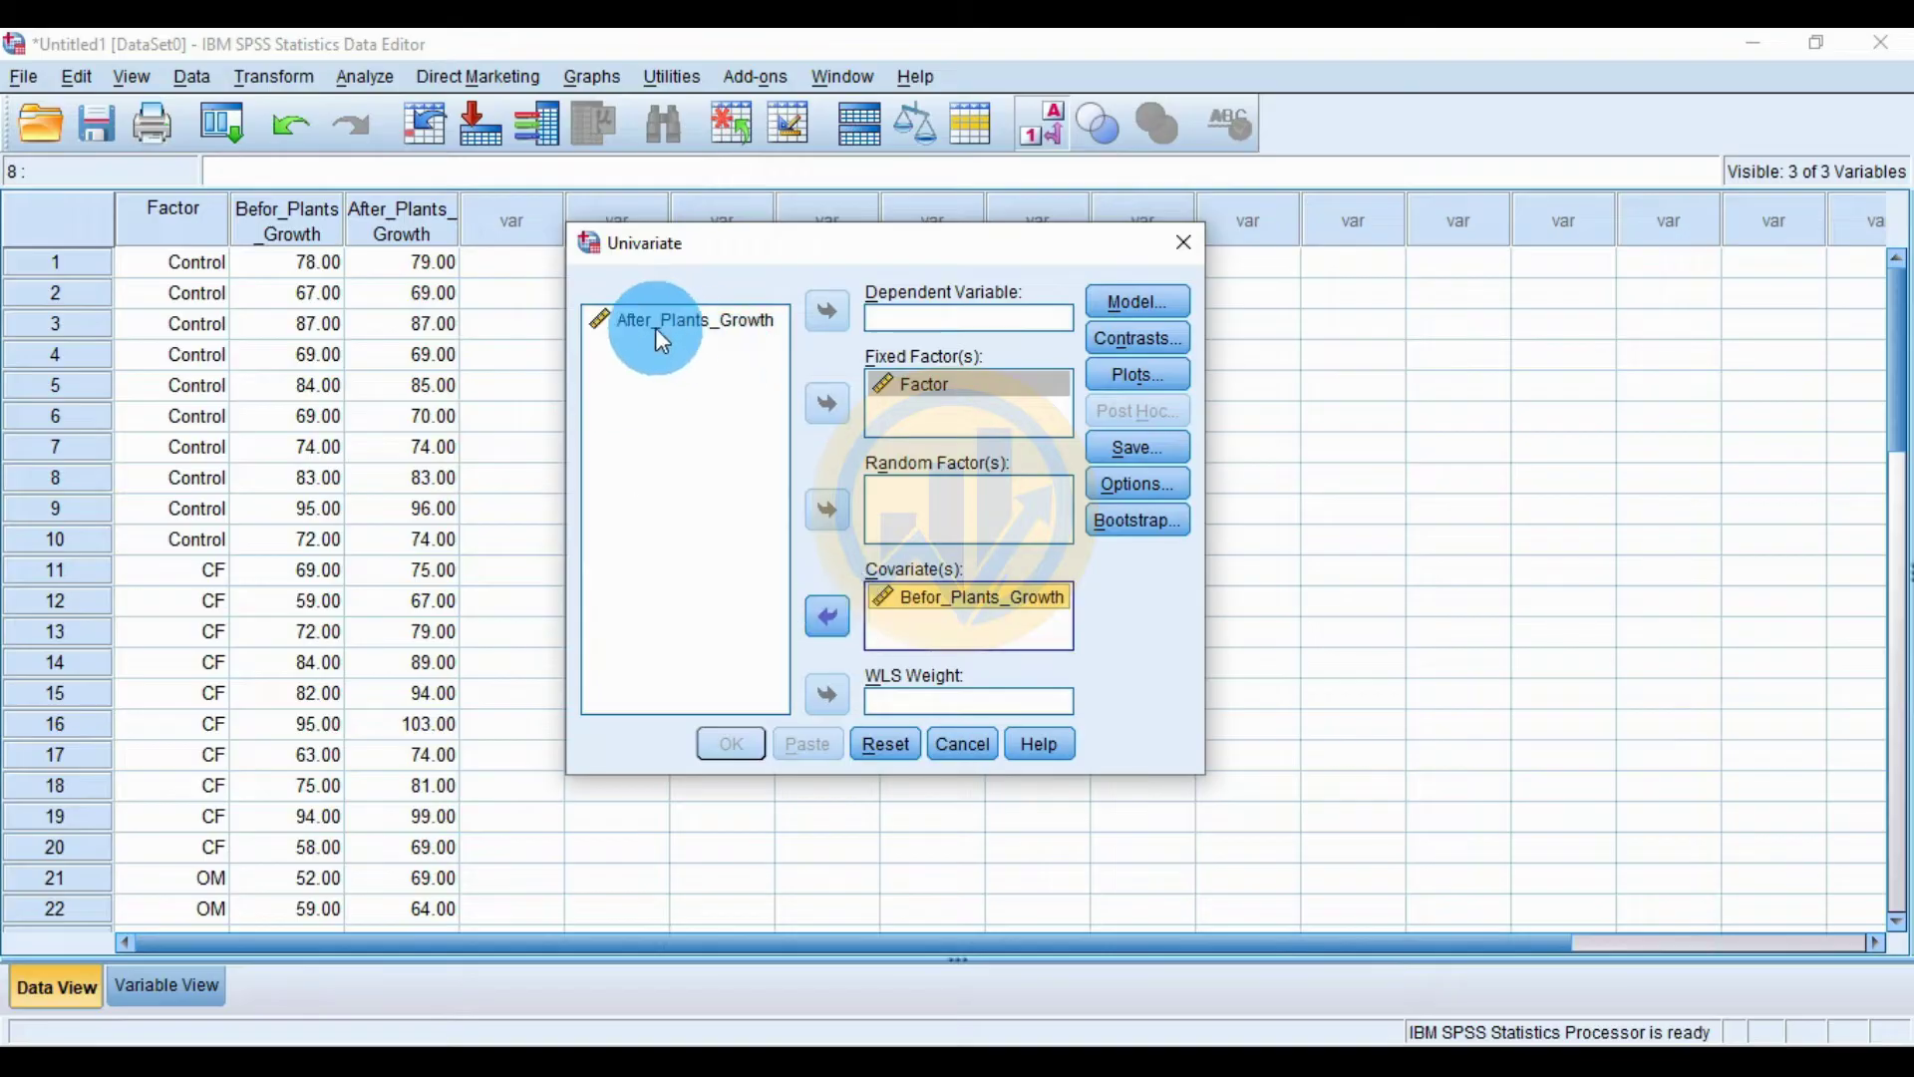
click(688, 327)
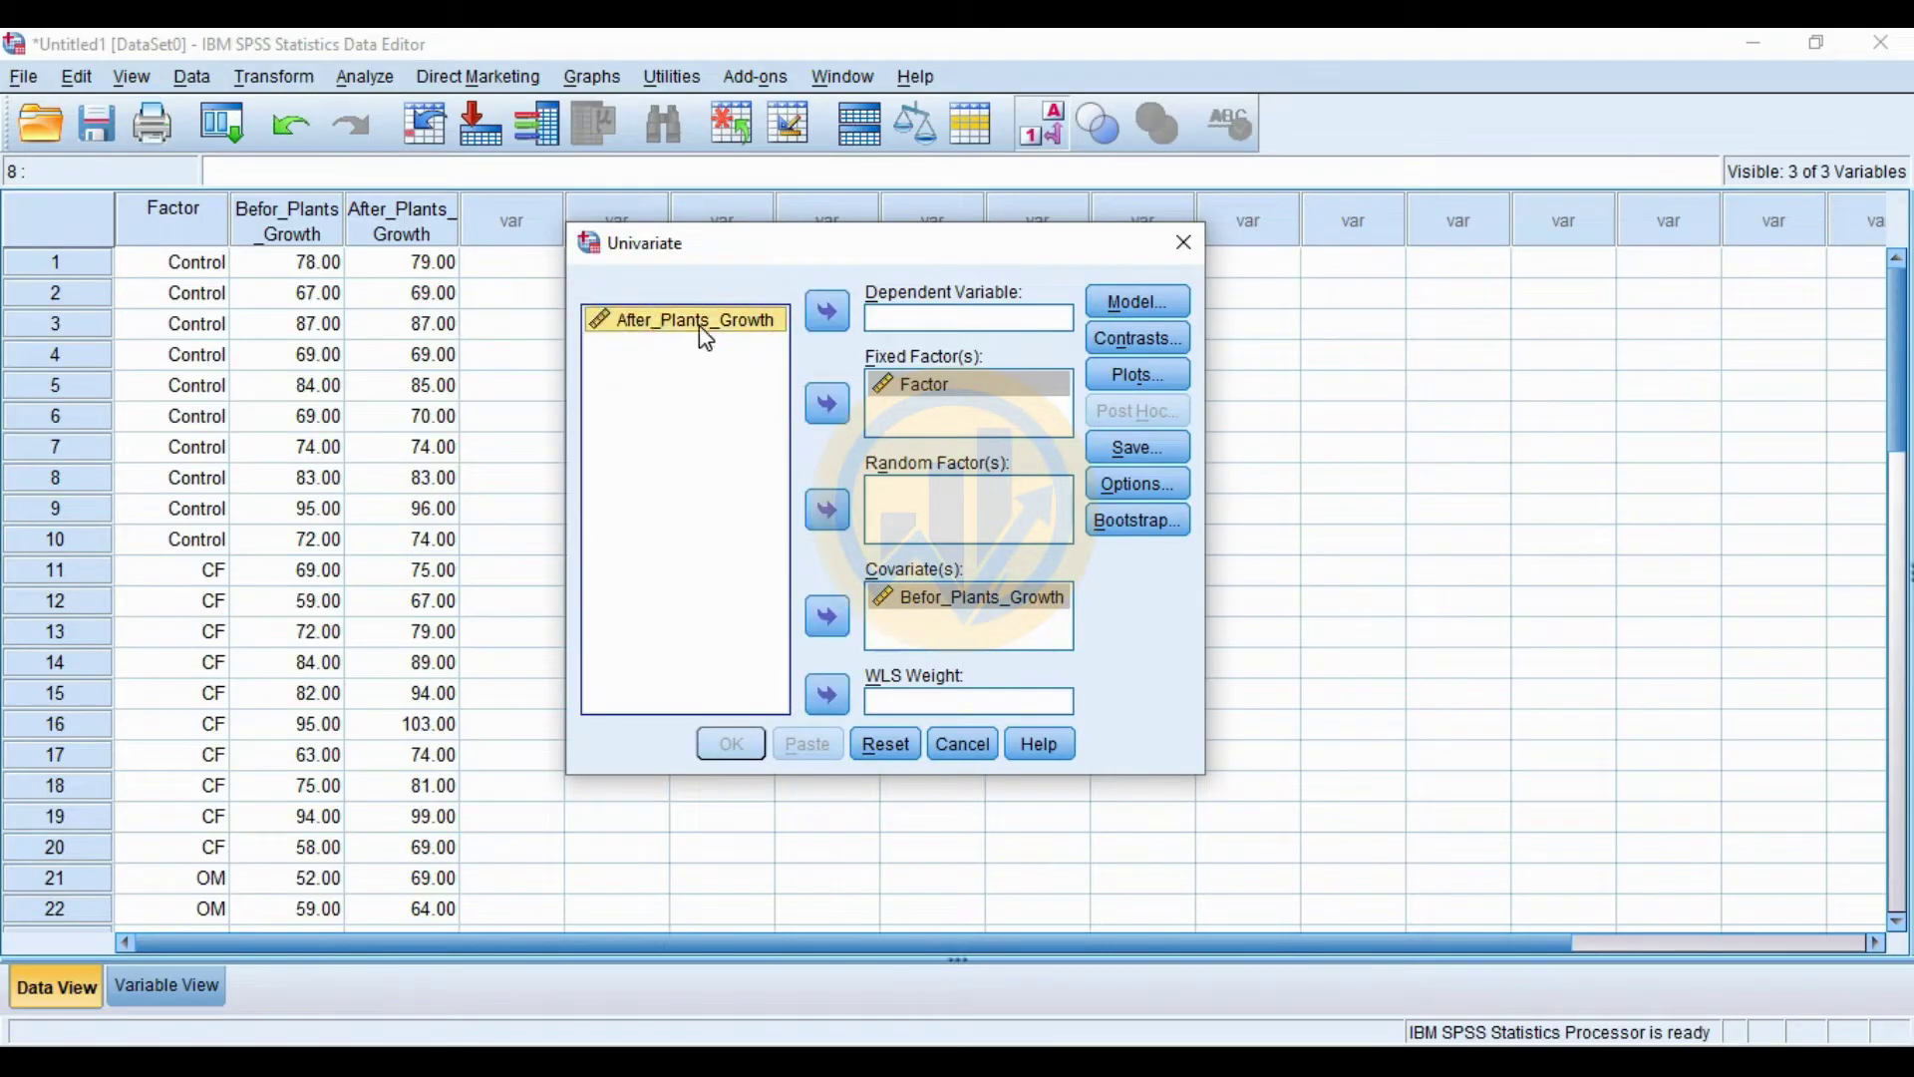
click(832, 317)
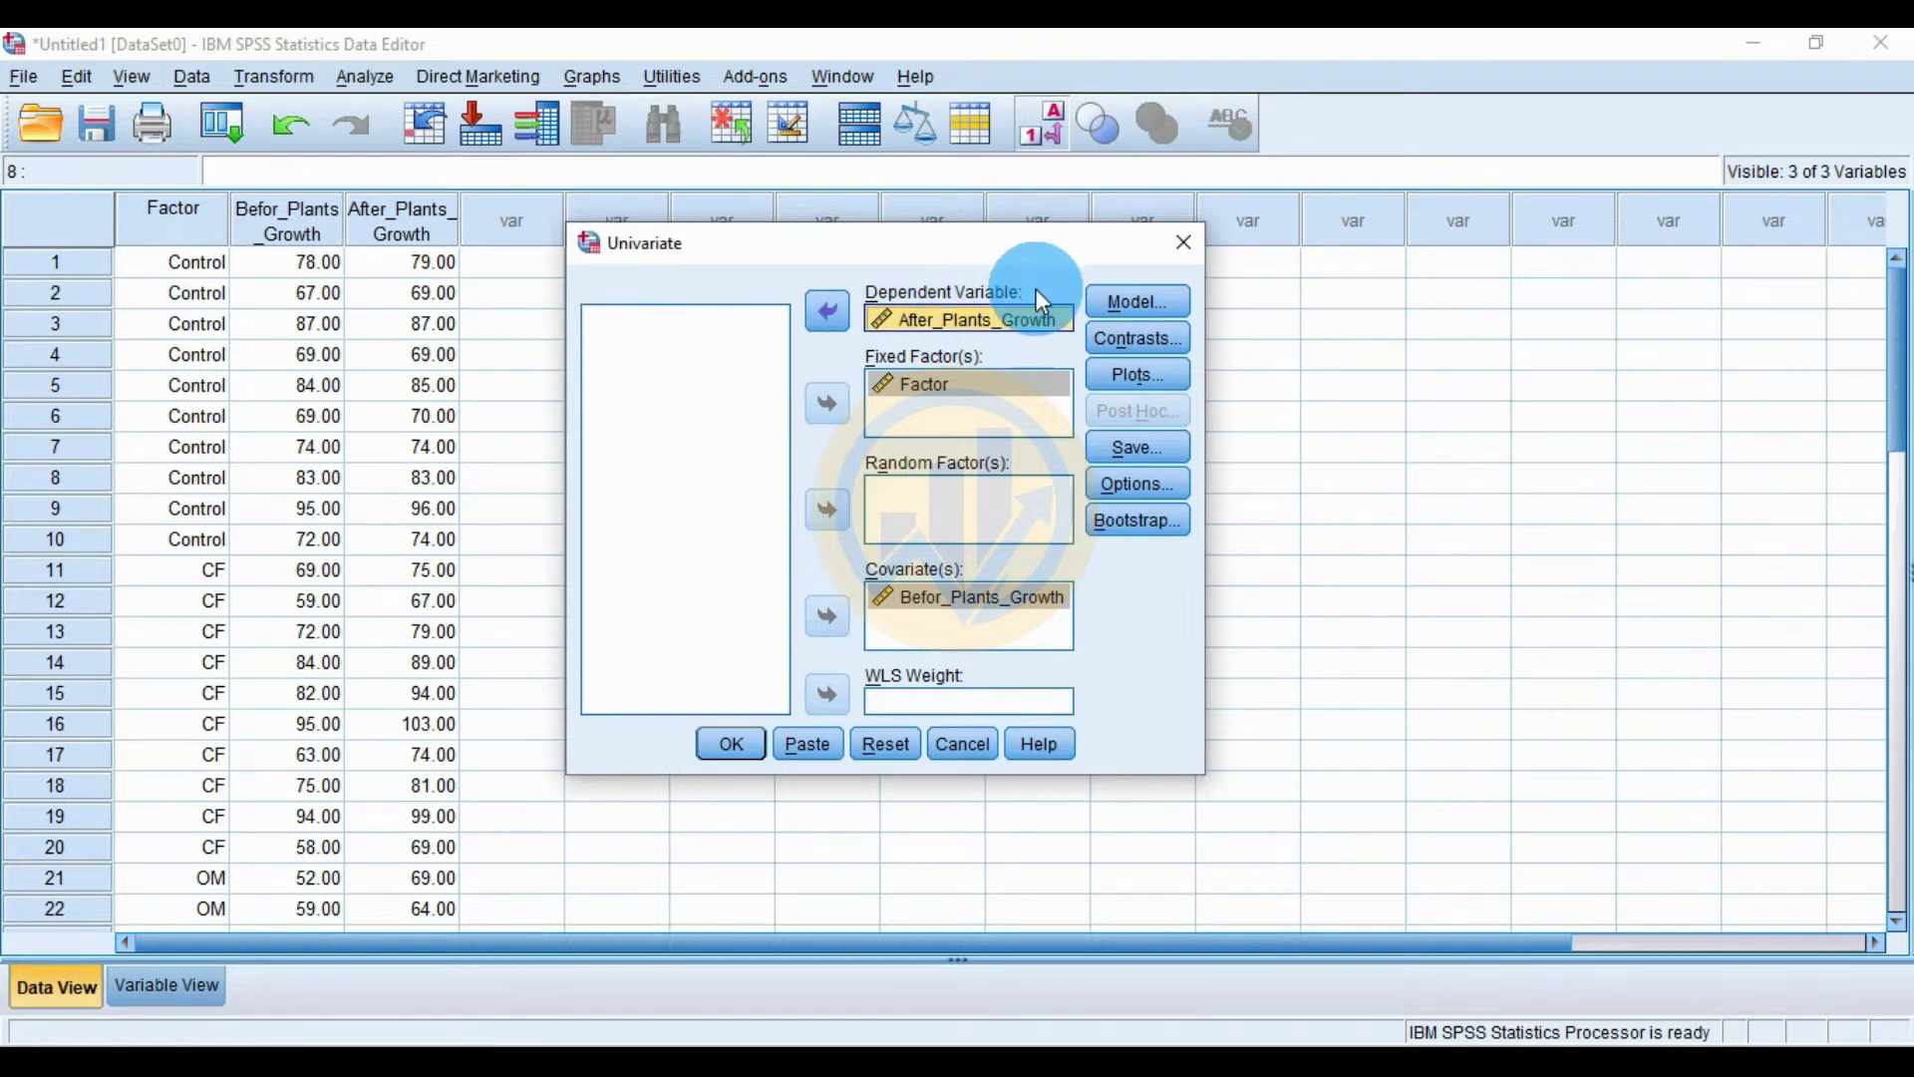
Specify a custom model with Factor and Befor_Plants_Growth as separate terms
click(1144, 303)
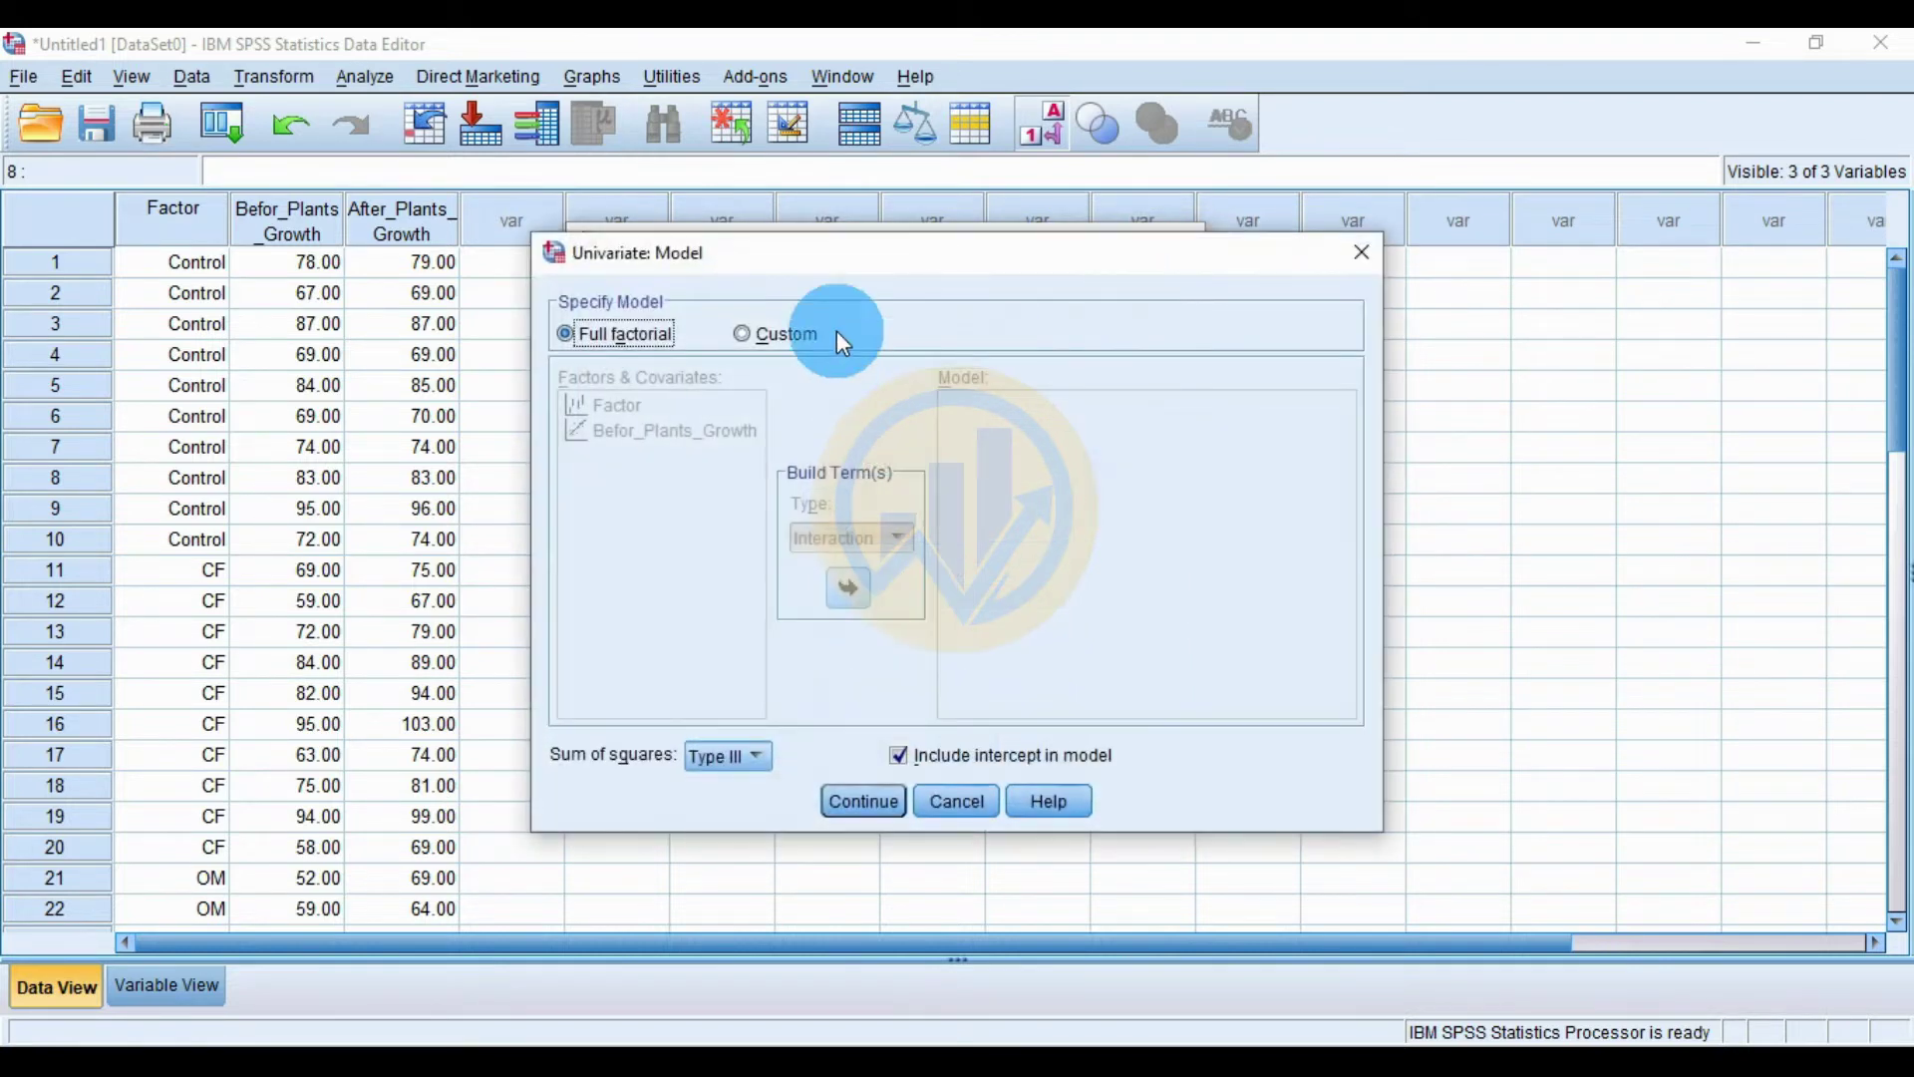
click(920, 343)
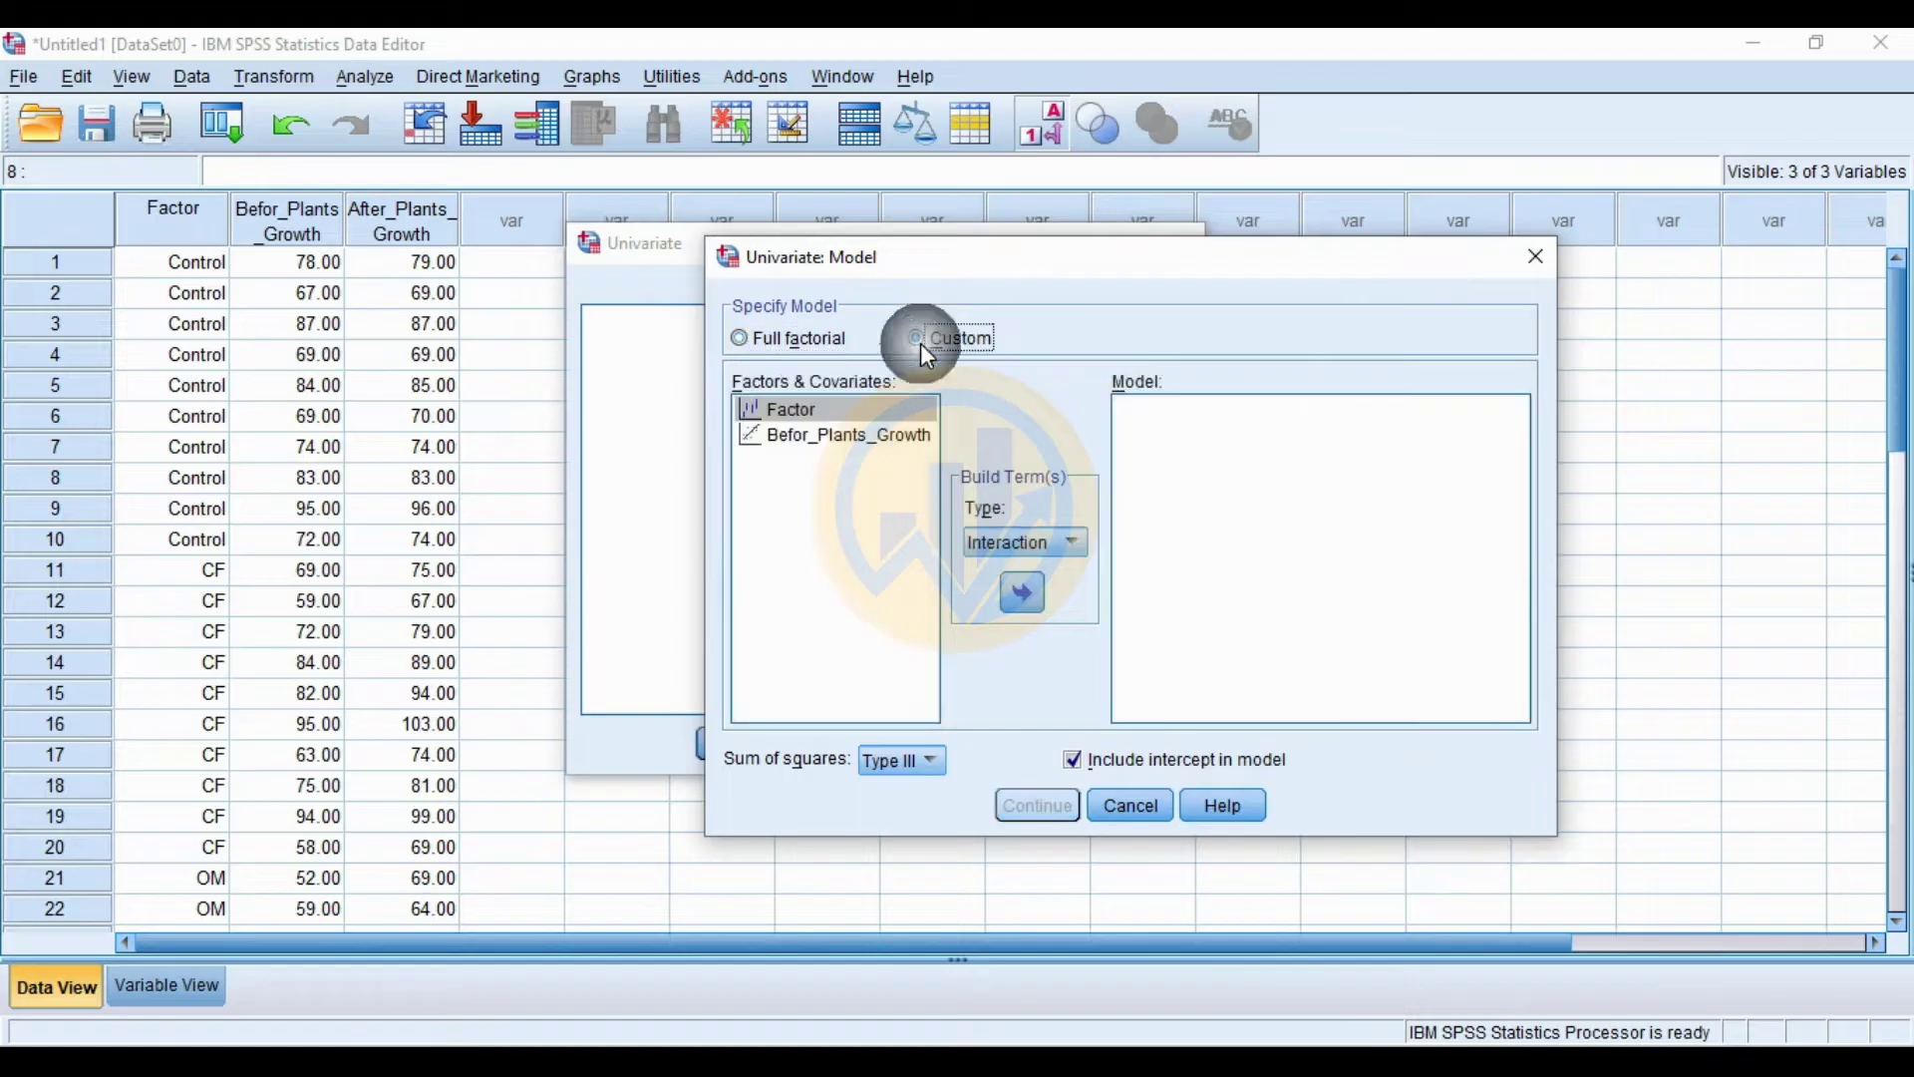
click(790, 413)
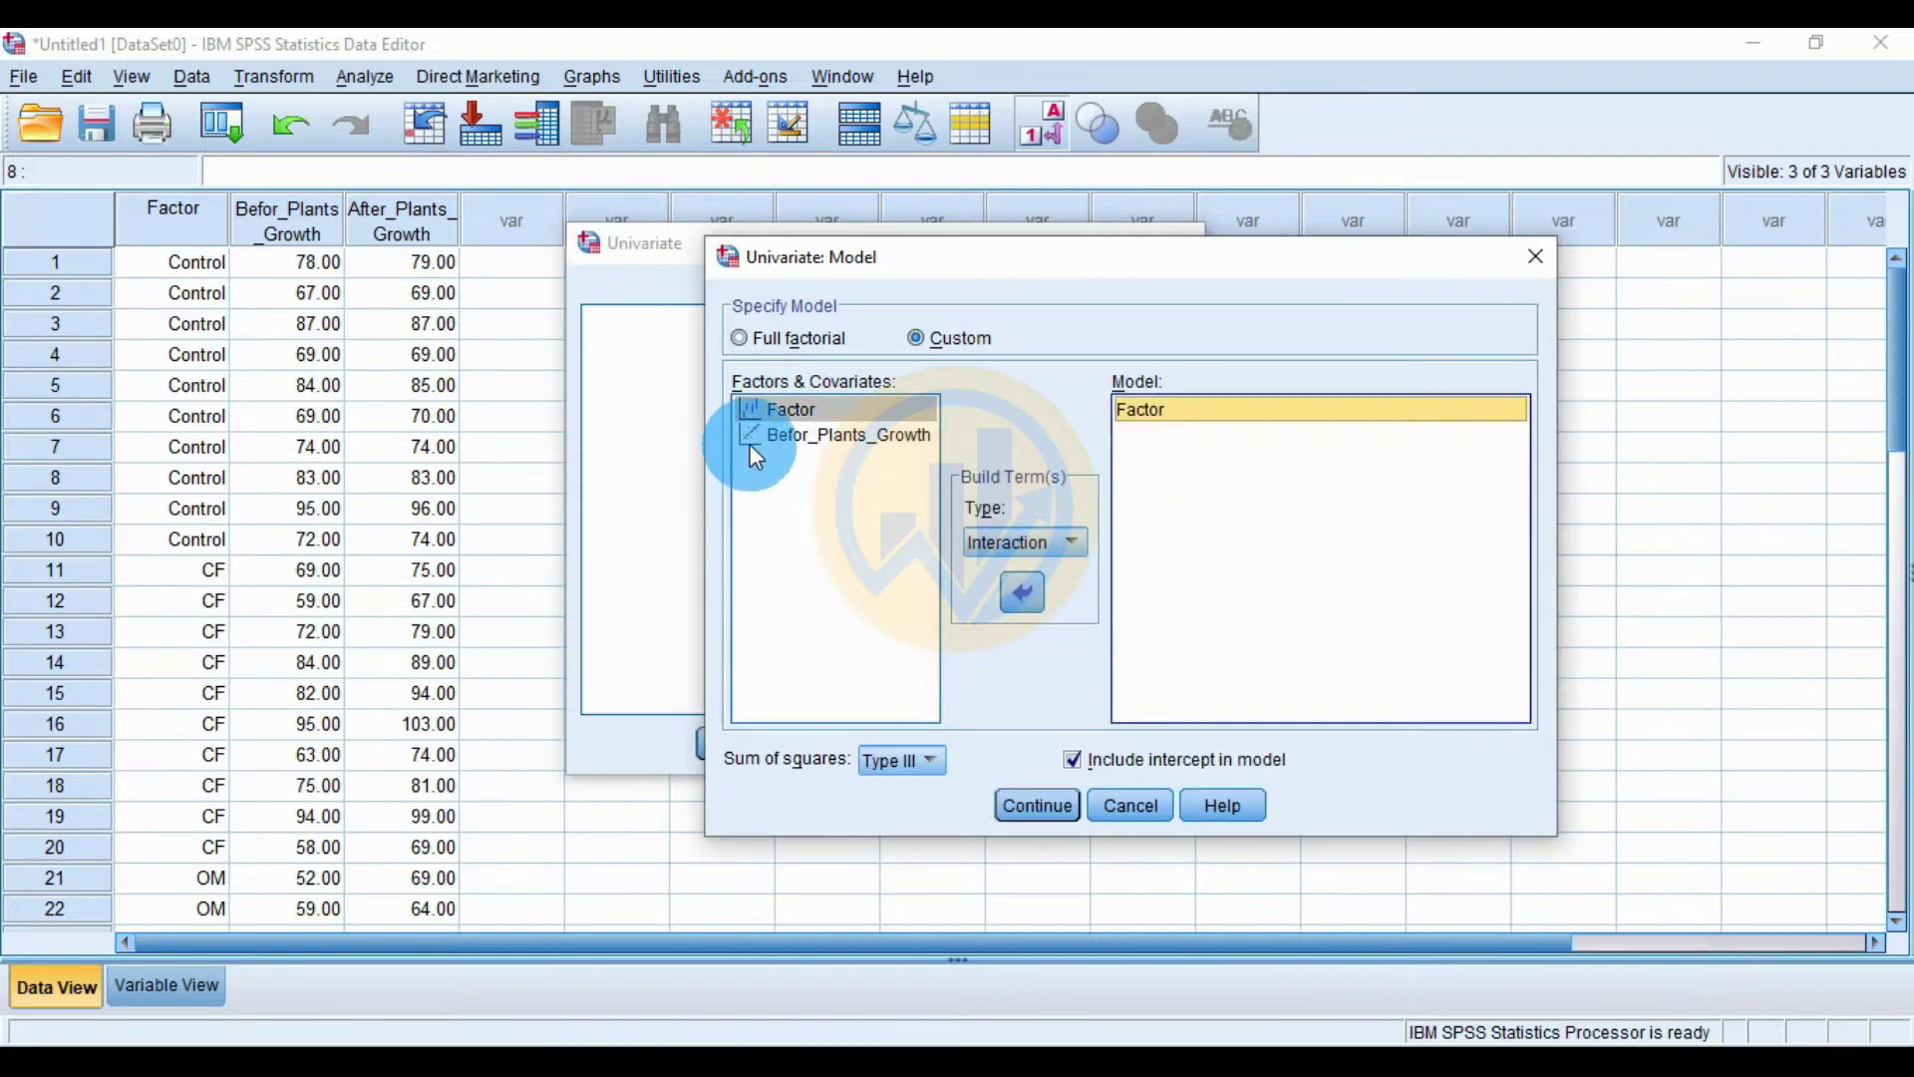
click(789, 436)
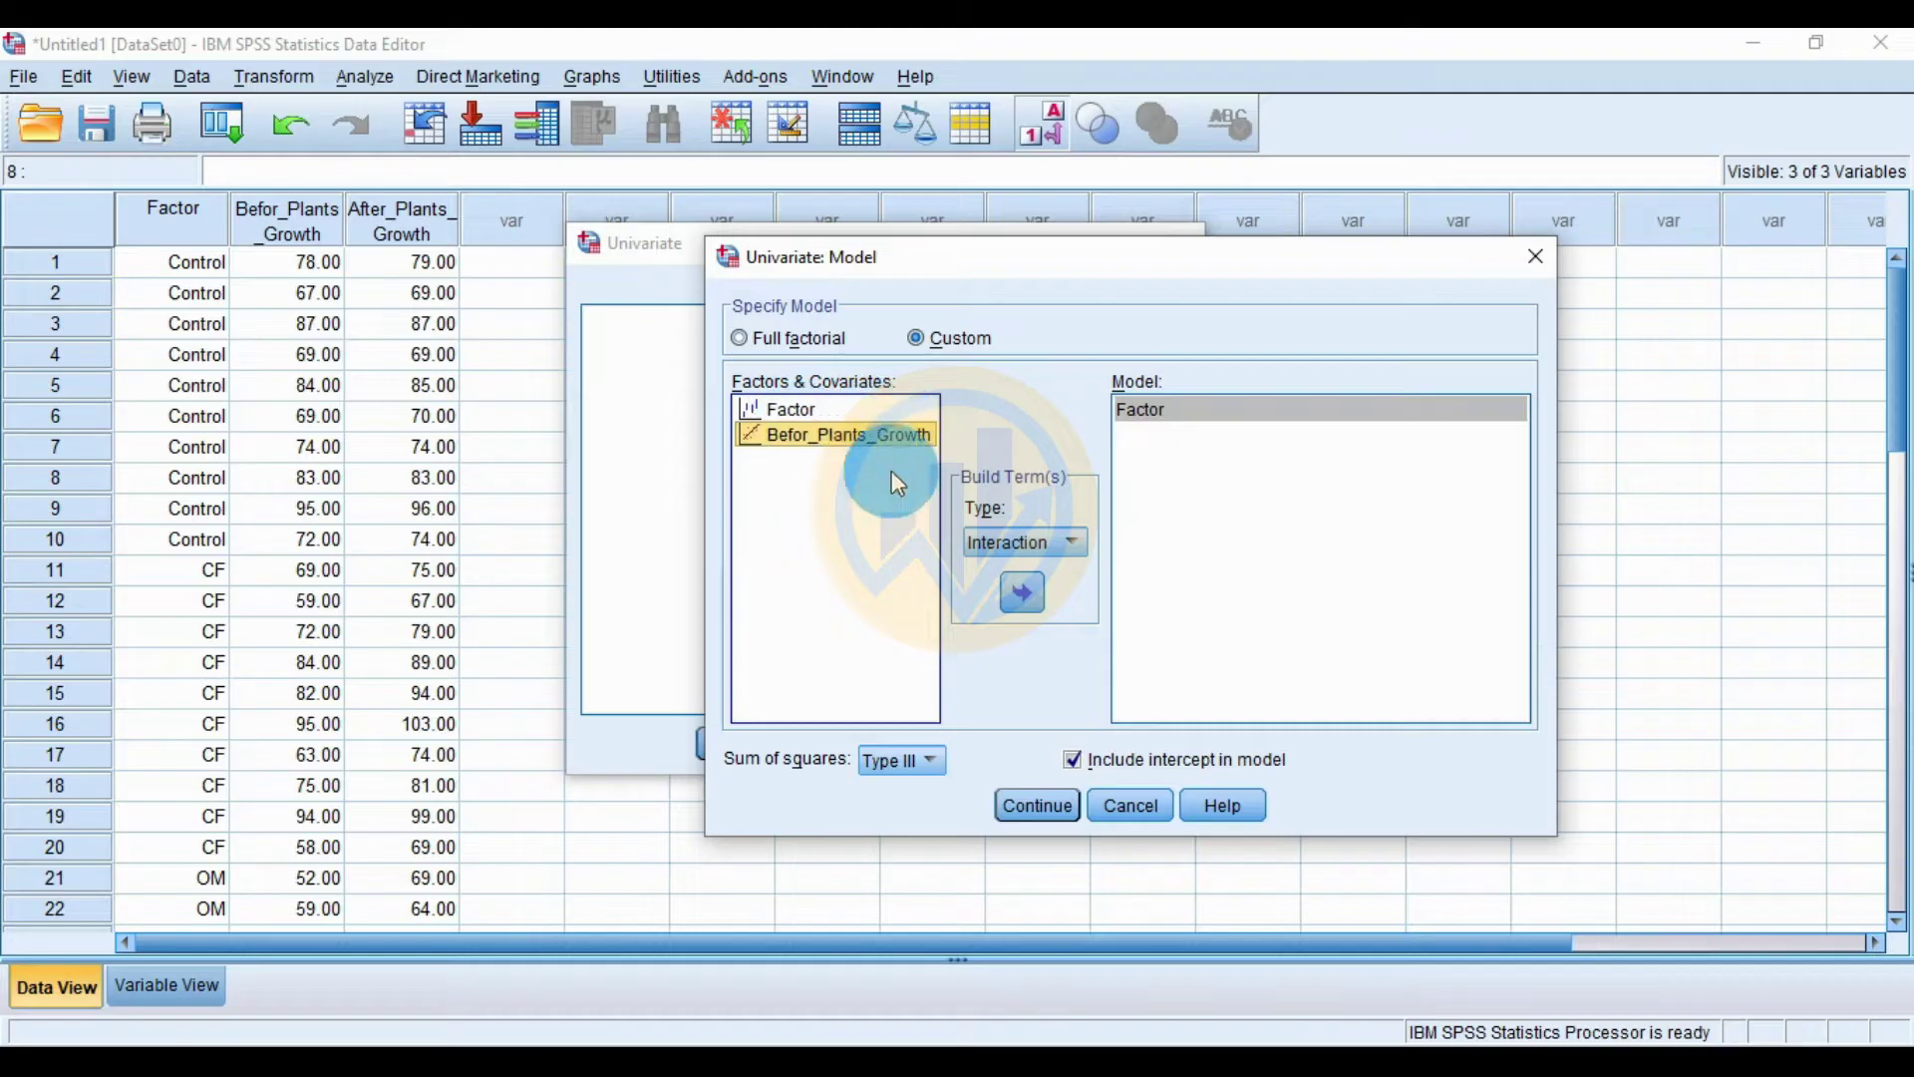
click(1025, 595)
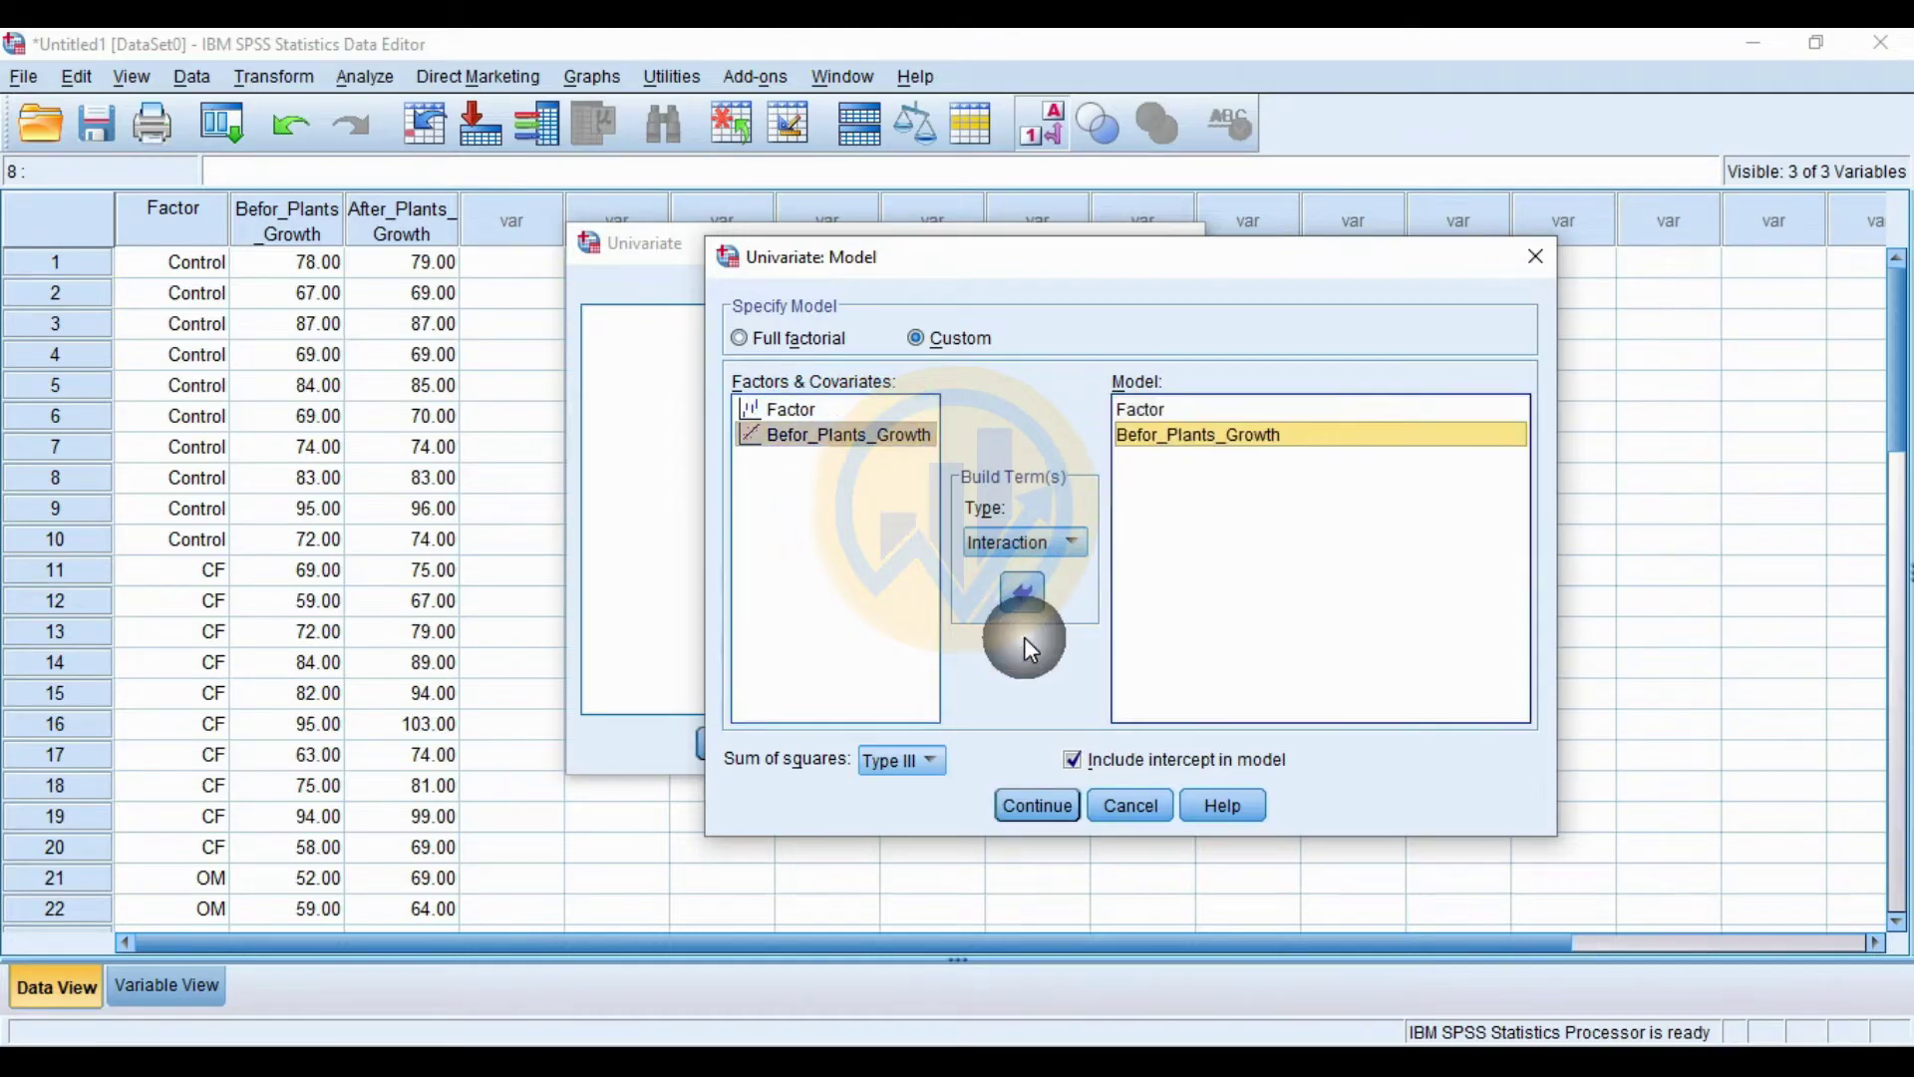
Add the Befor_Plants_Growth*Factor interaction term to the custom model and apply the model specification
ctrl+click(796, 414)
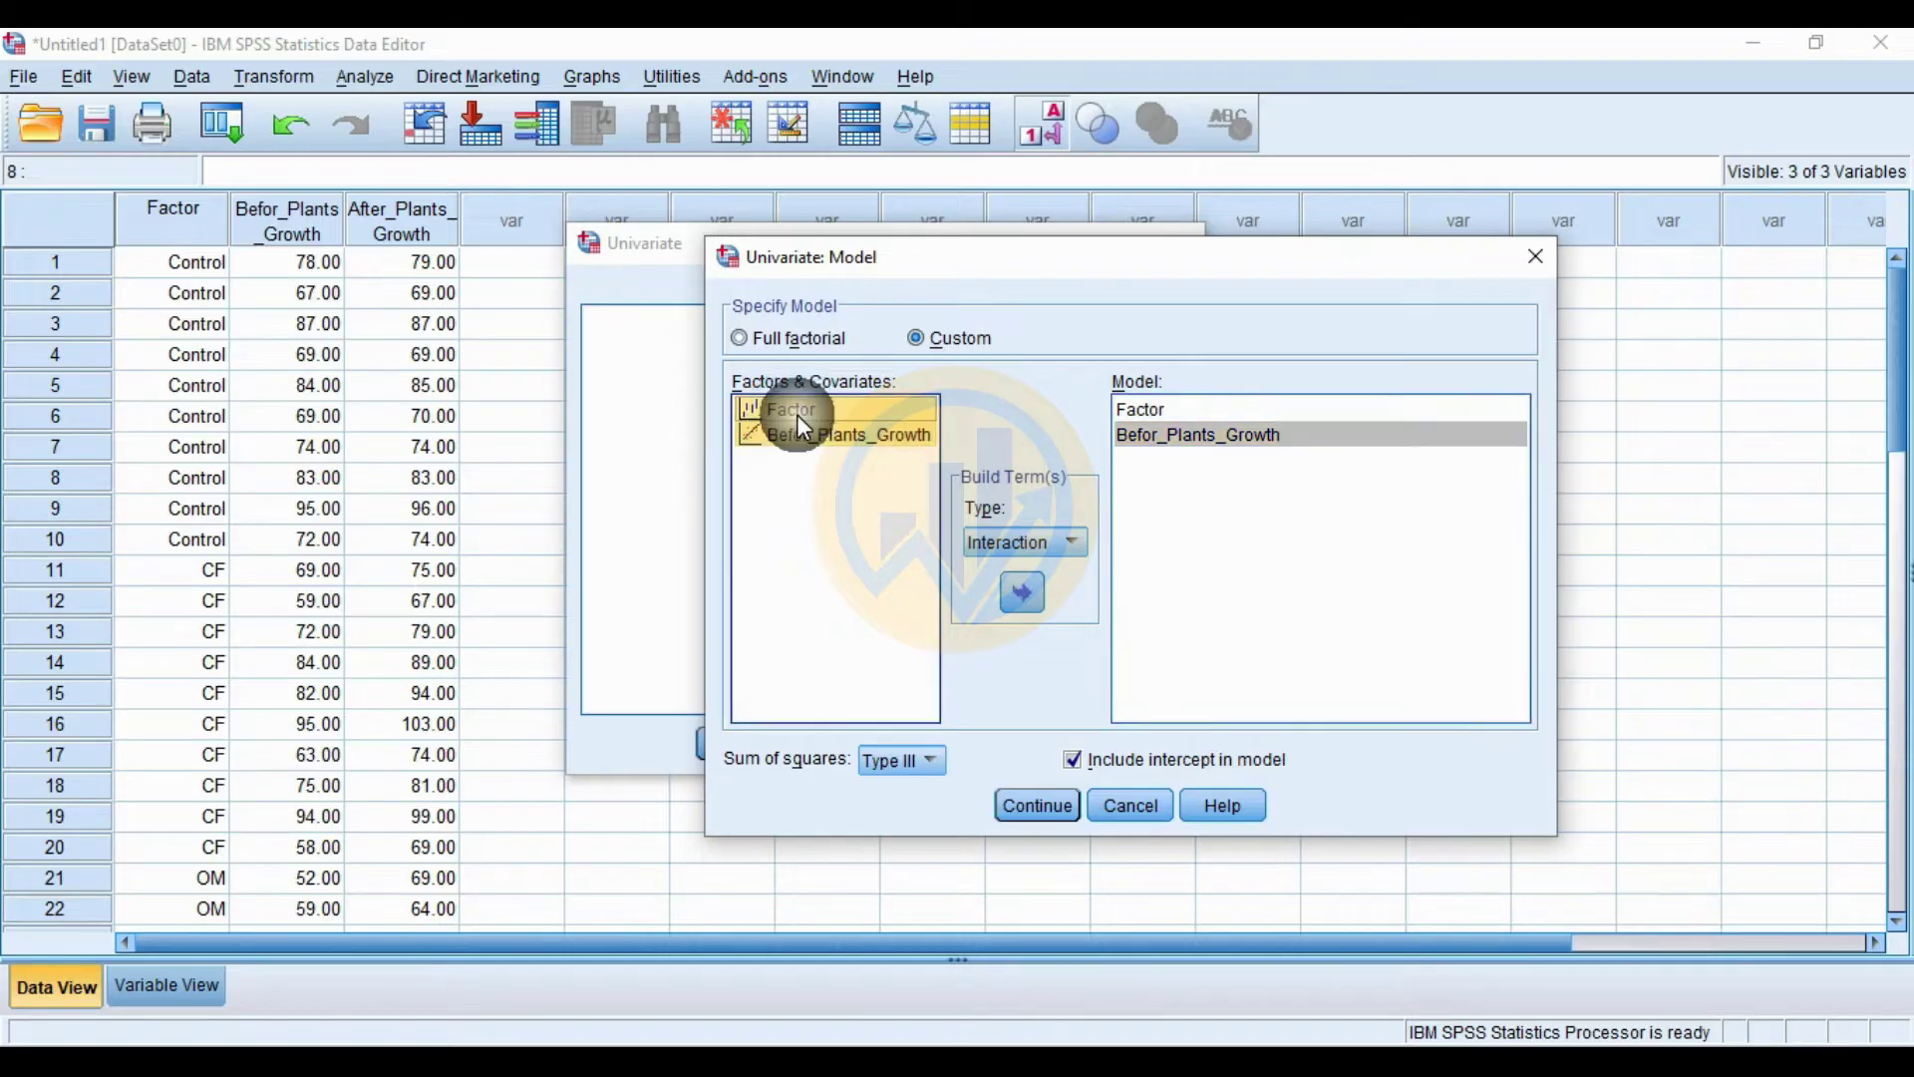
ctrl+click(810, 435)
ctrl+click(809, 435)
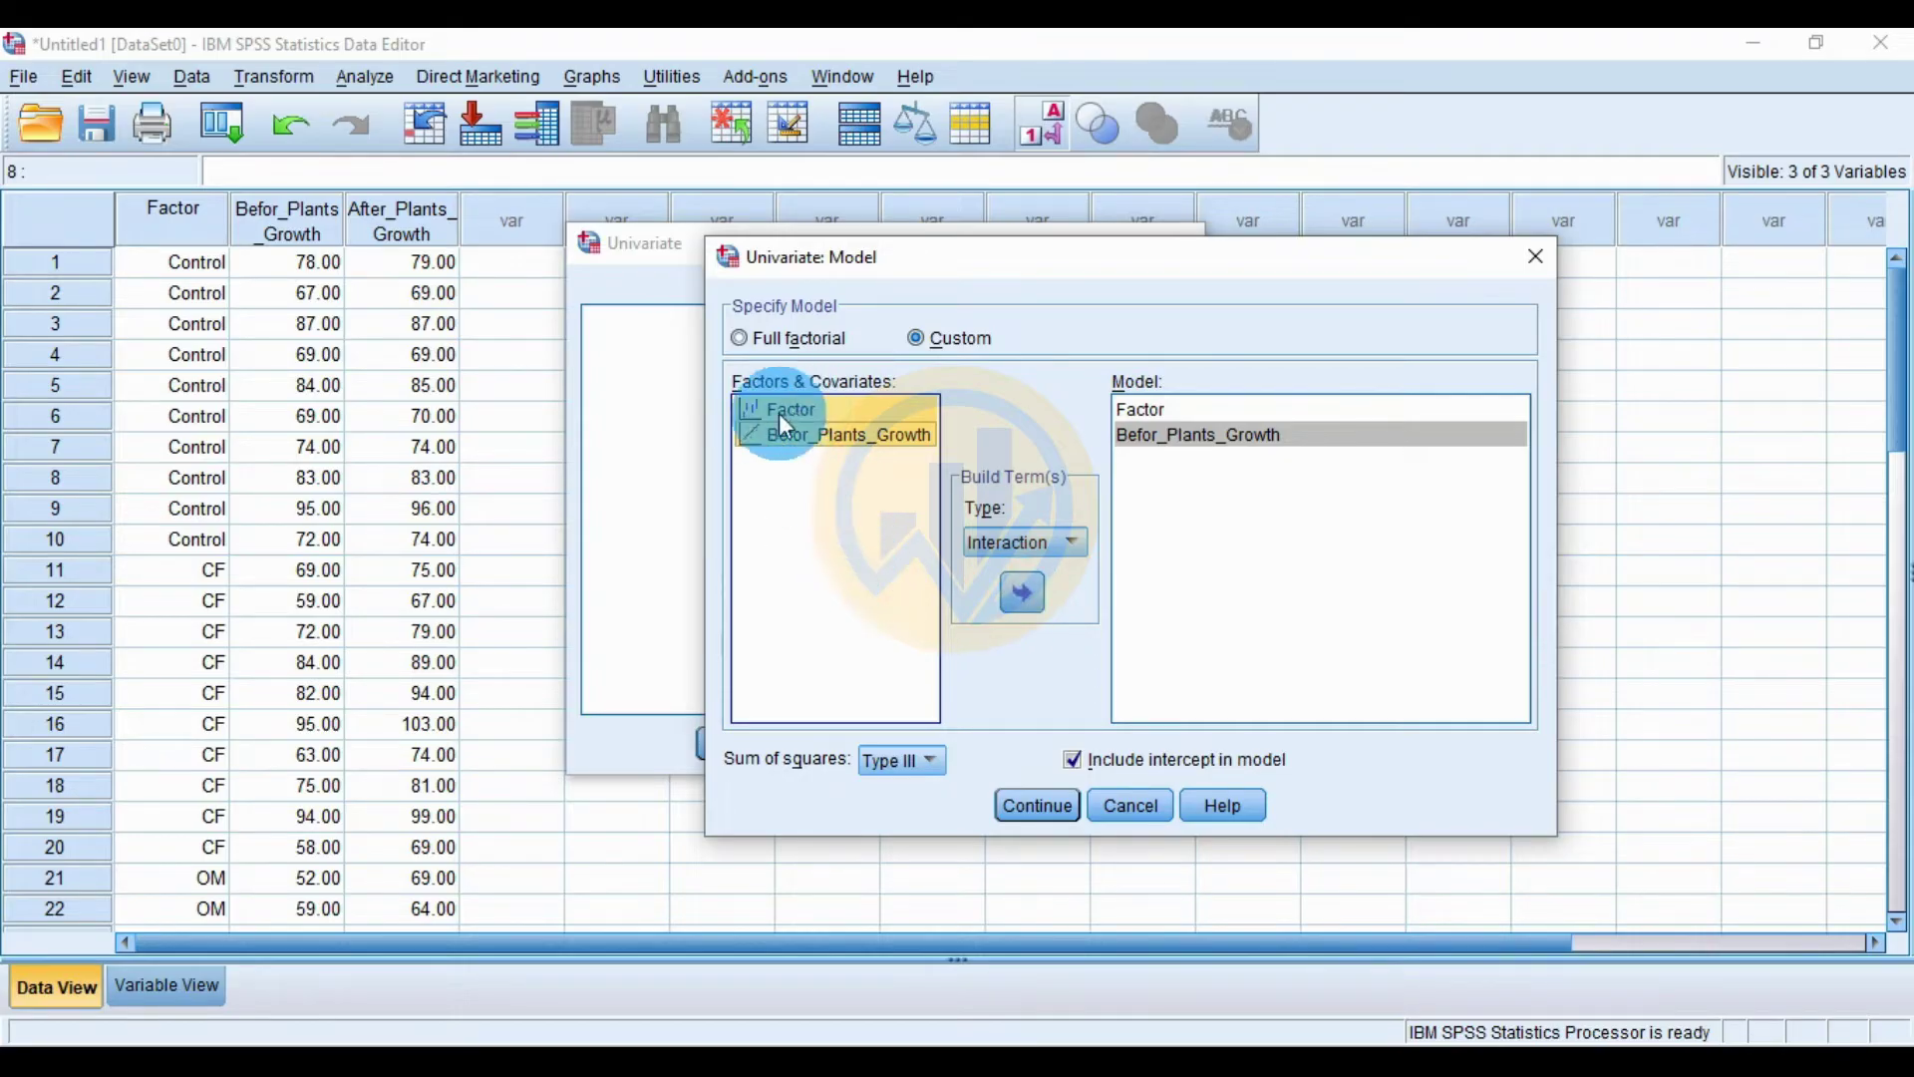
click(1021, 594)
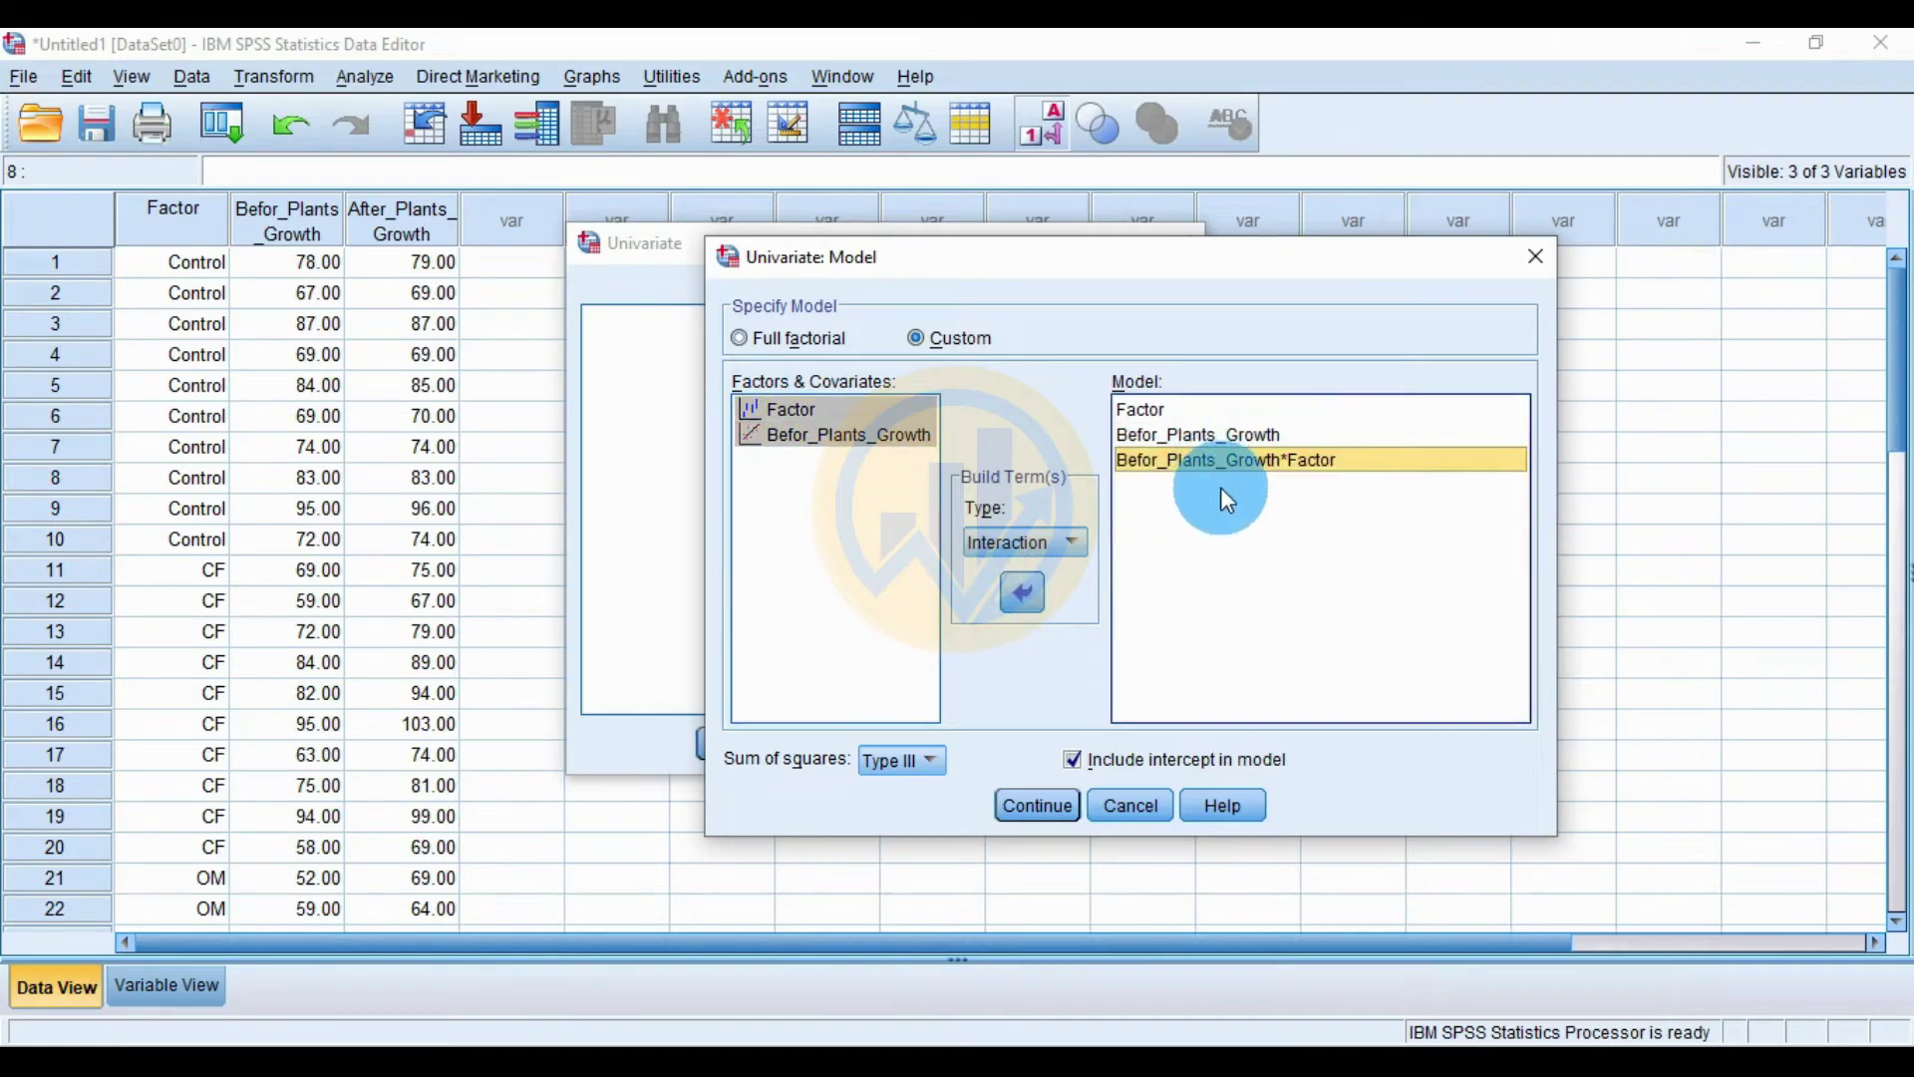
click(1041, 806)
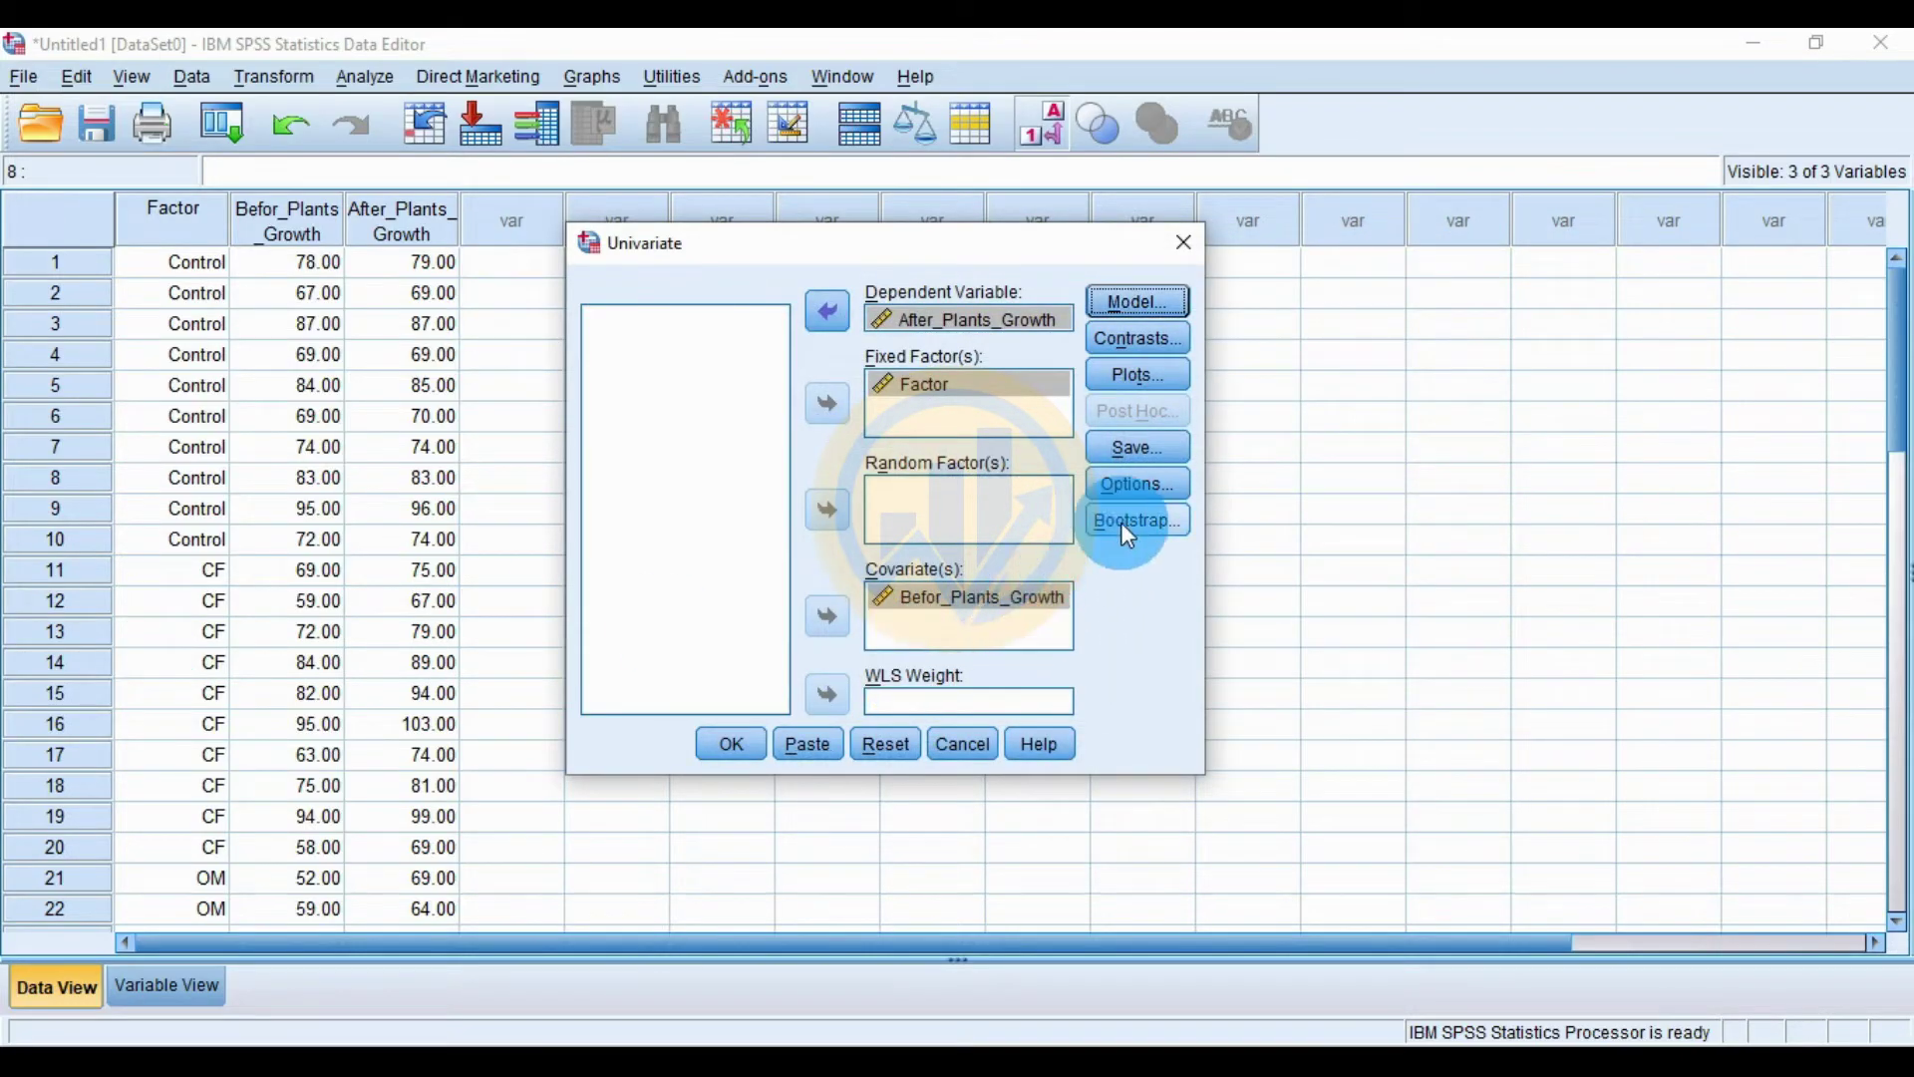
Request the (OVERALL) marginal mean, descriptive statistics, effect size estimates and homogeneity tests, and run the univariate analysis
click(1134, 486)
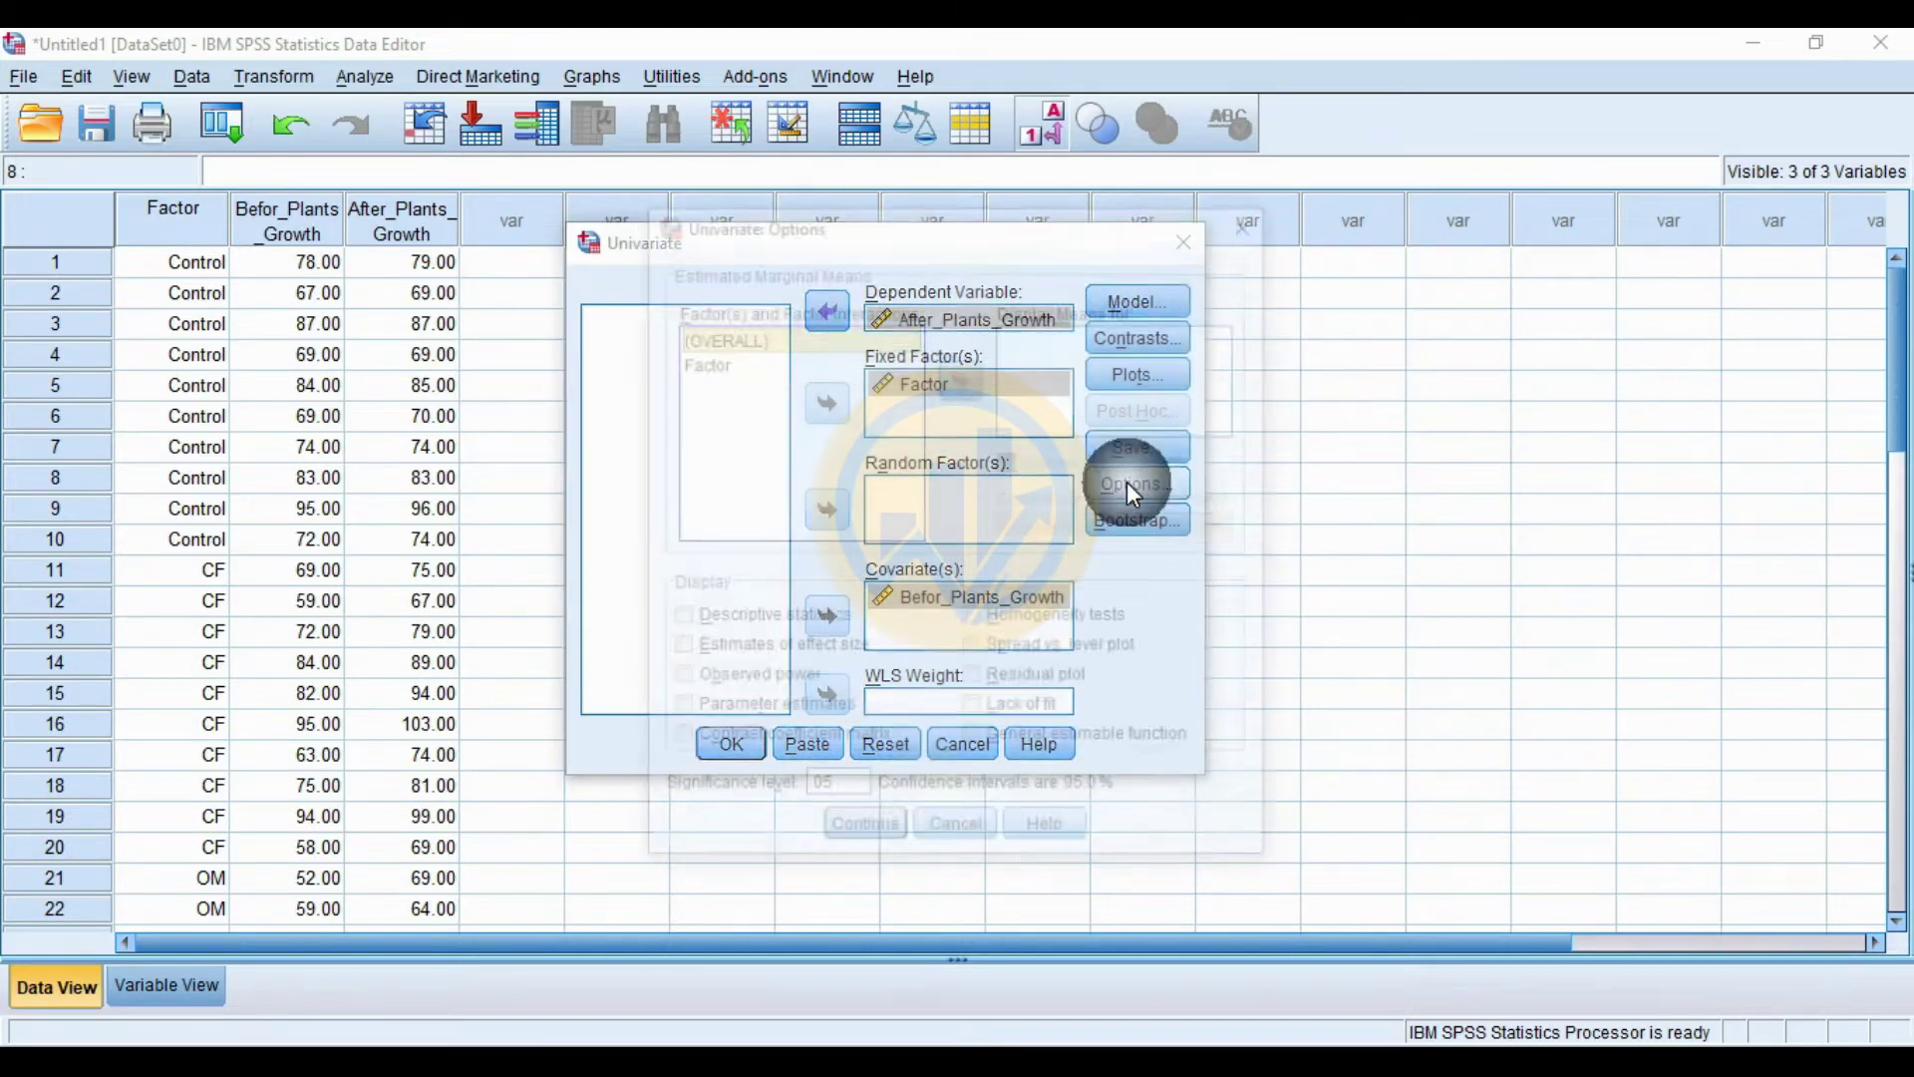
drag(852, 206, 954, 185)
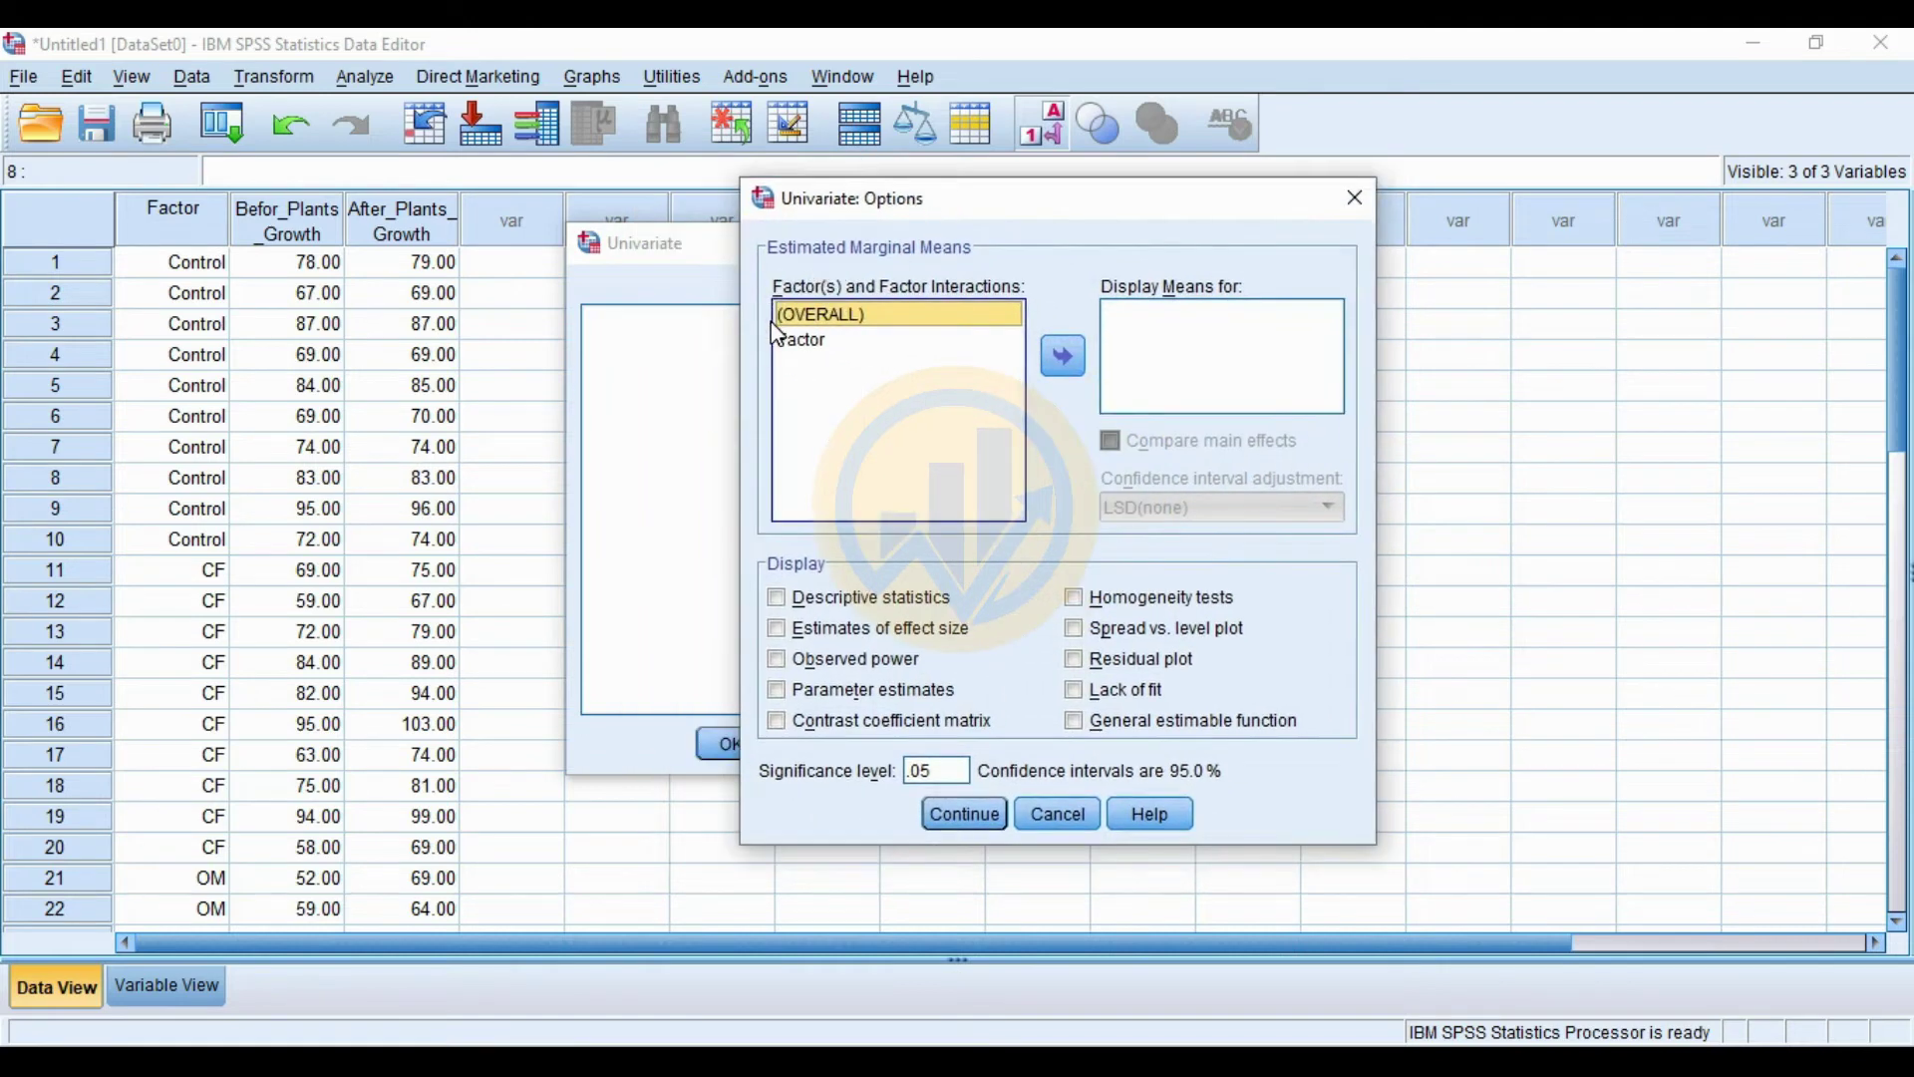
click(1063, 356)
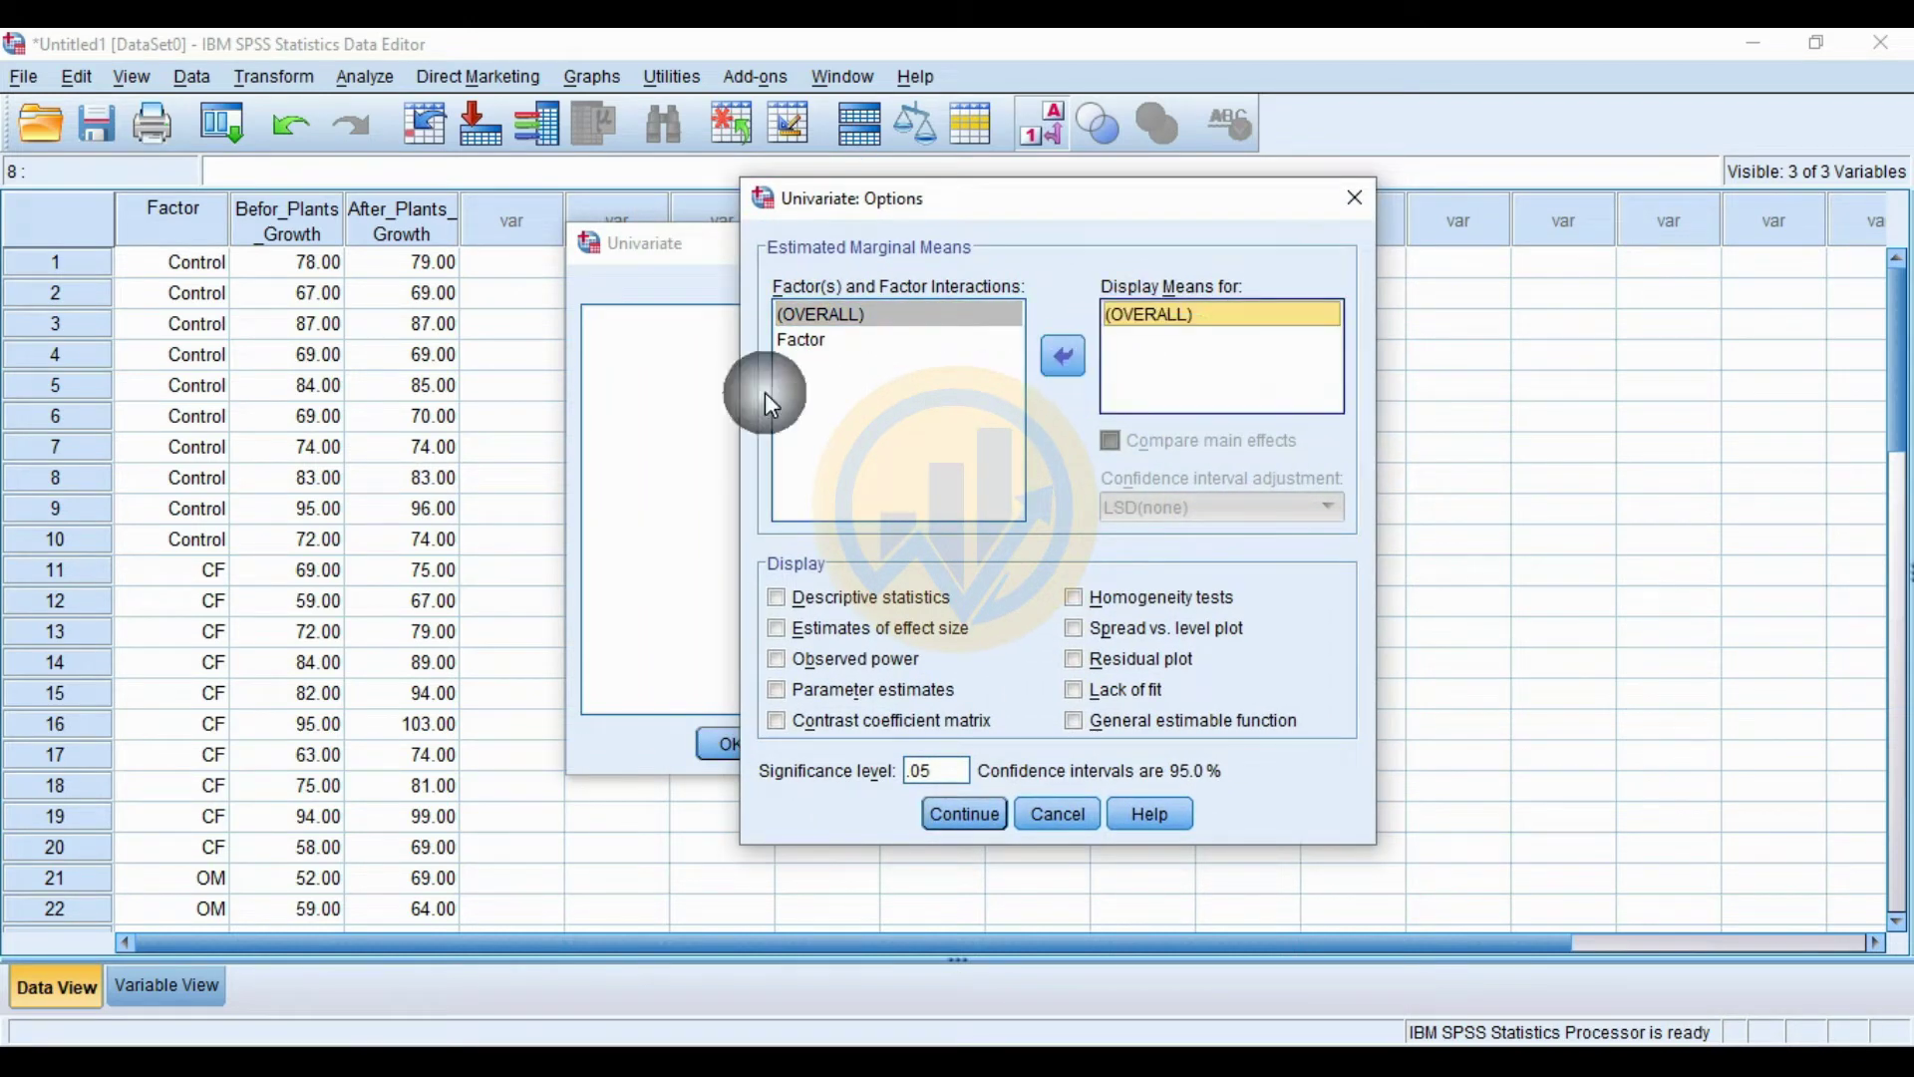
click(776, 600)
click(776, 629)
click(1092, 603)
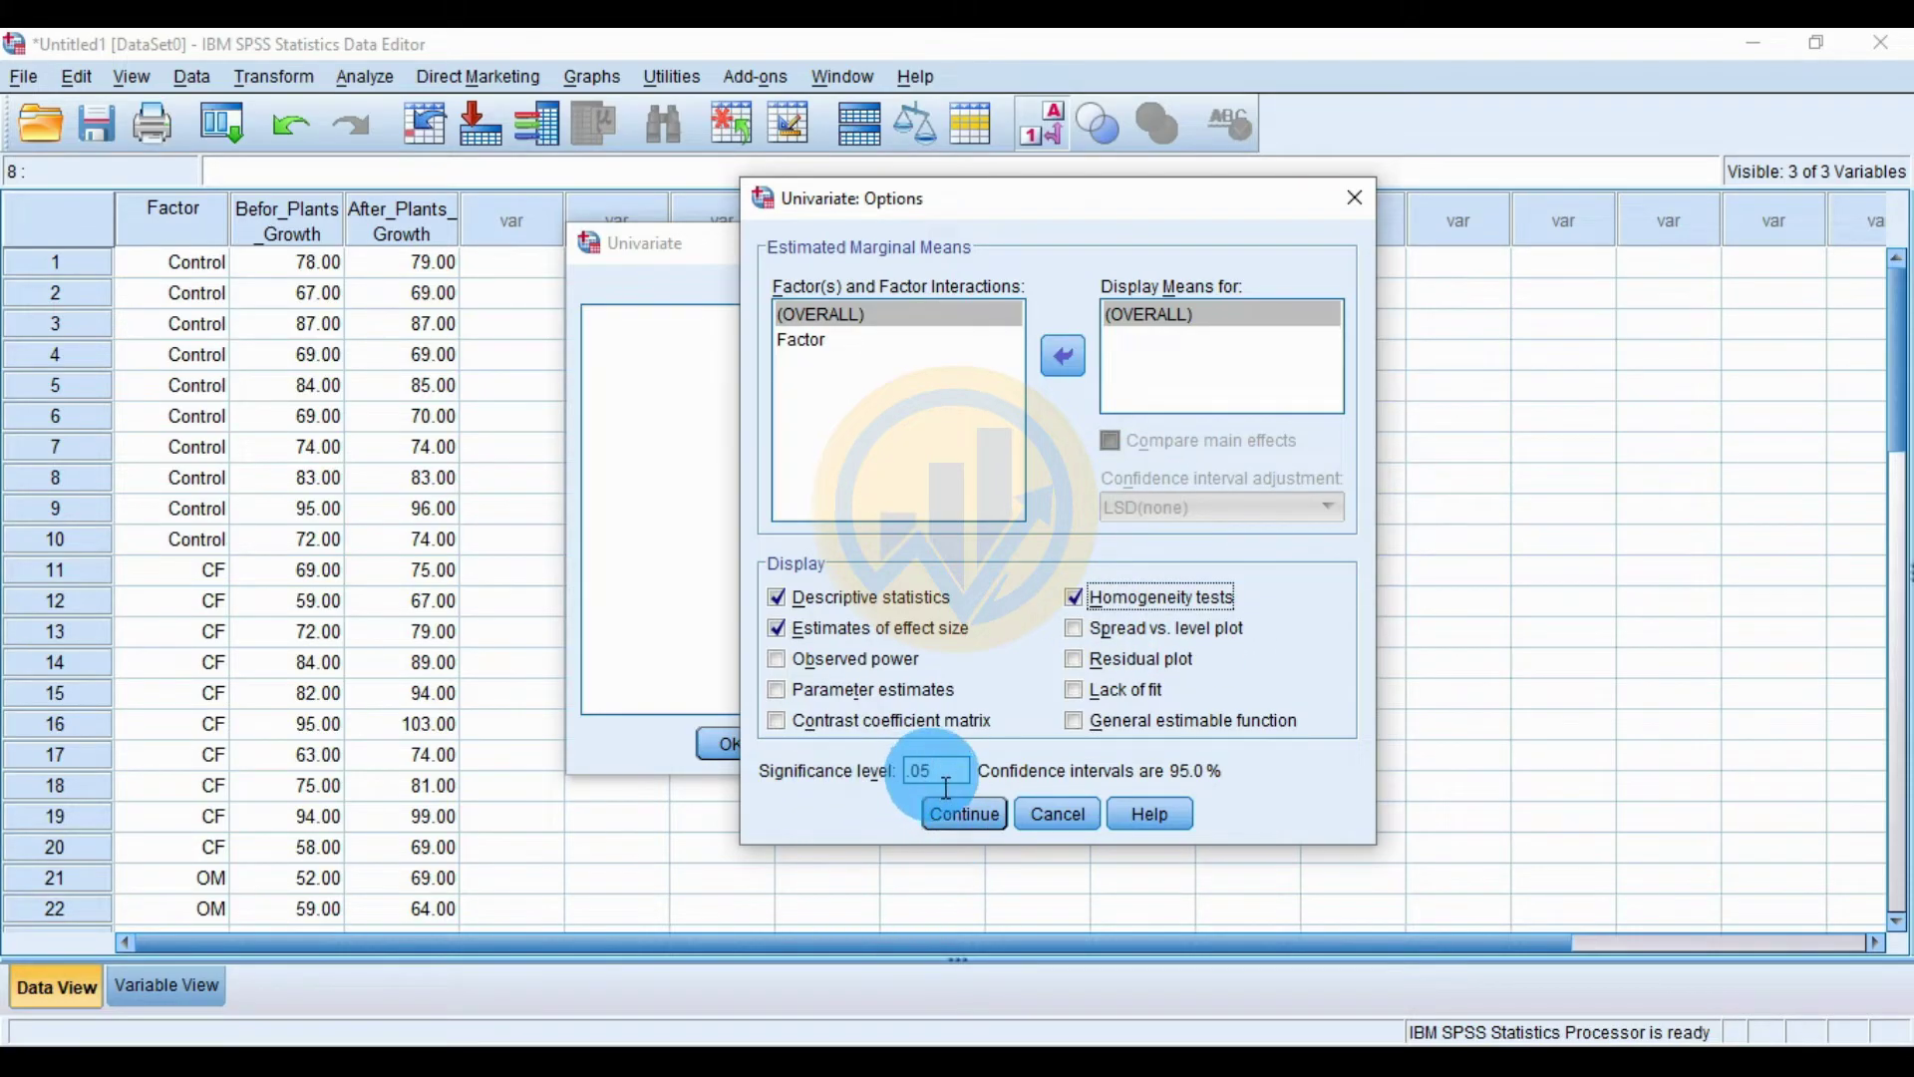
click(957, 816)
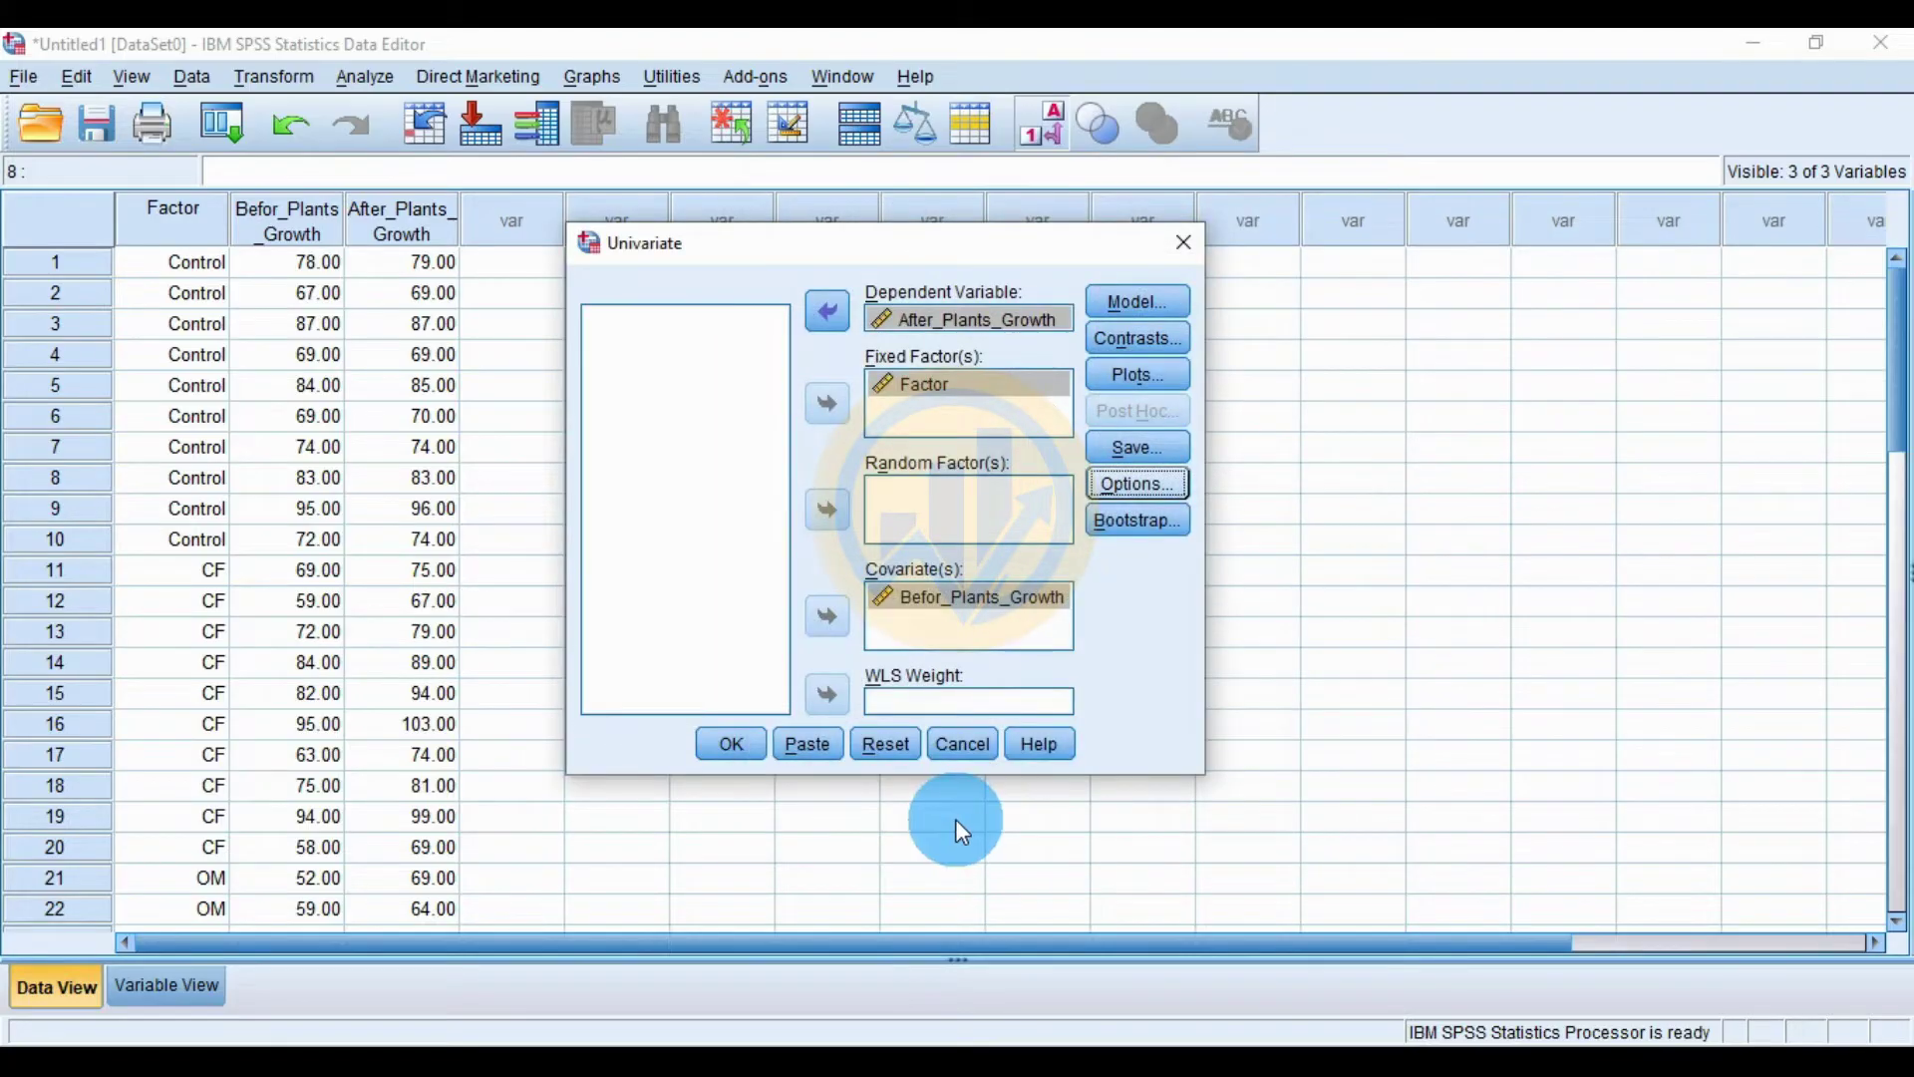
click(757, 743)
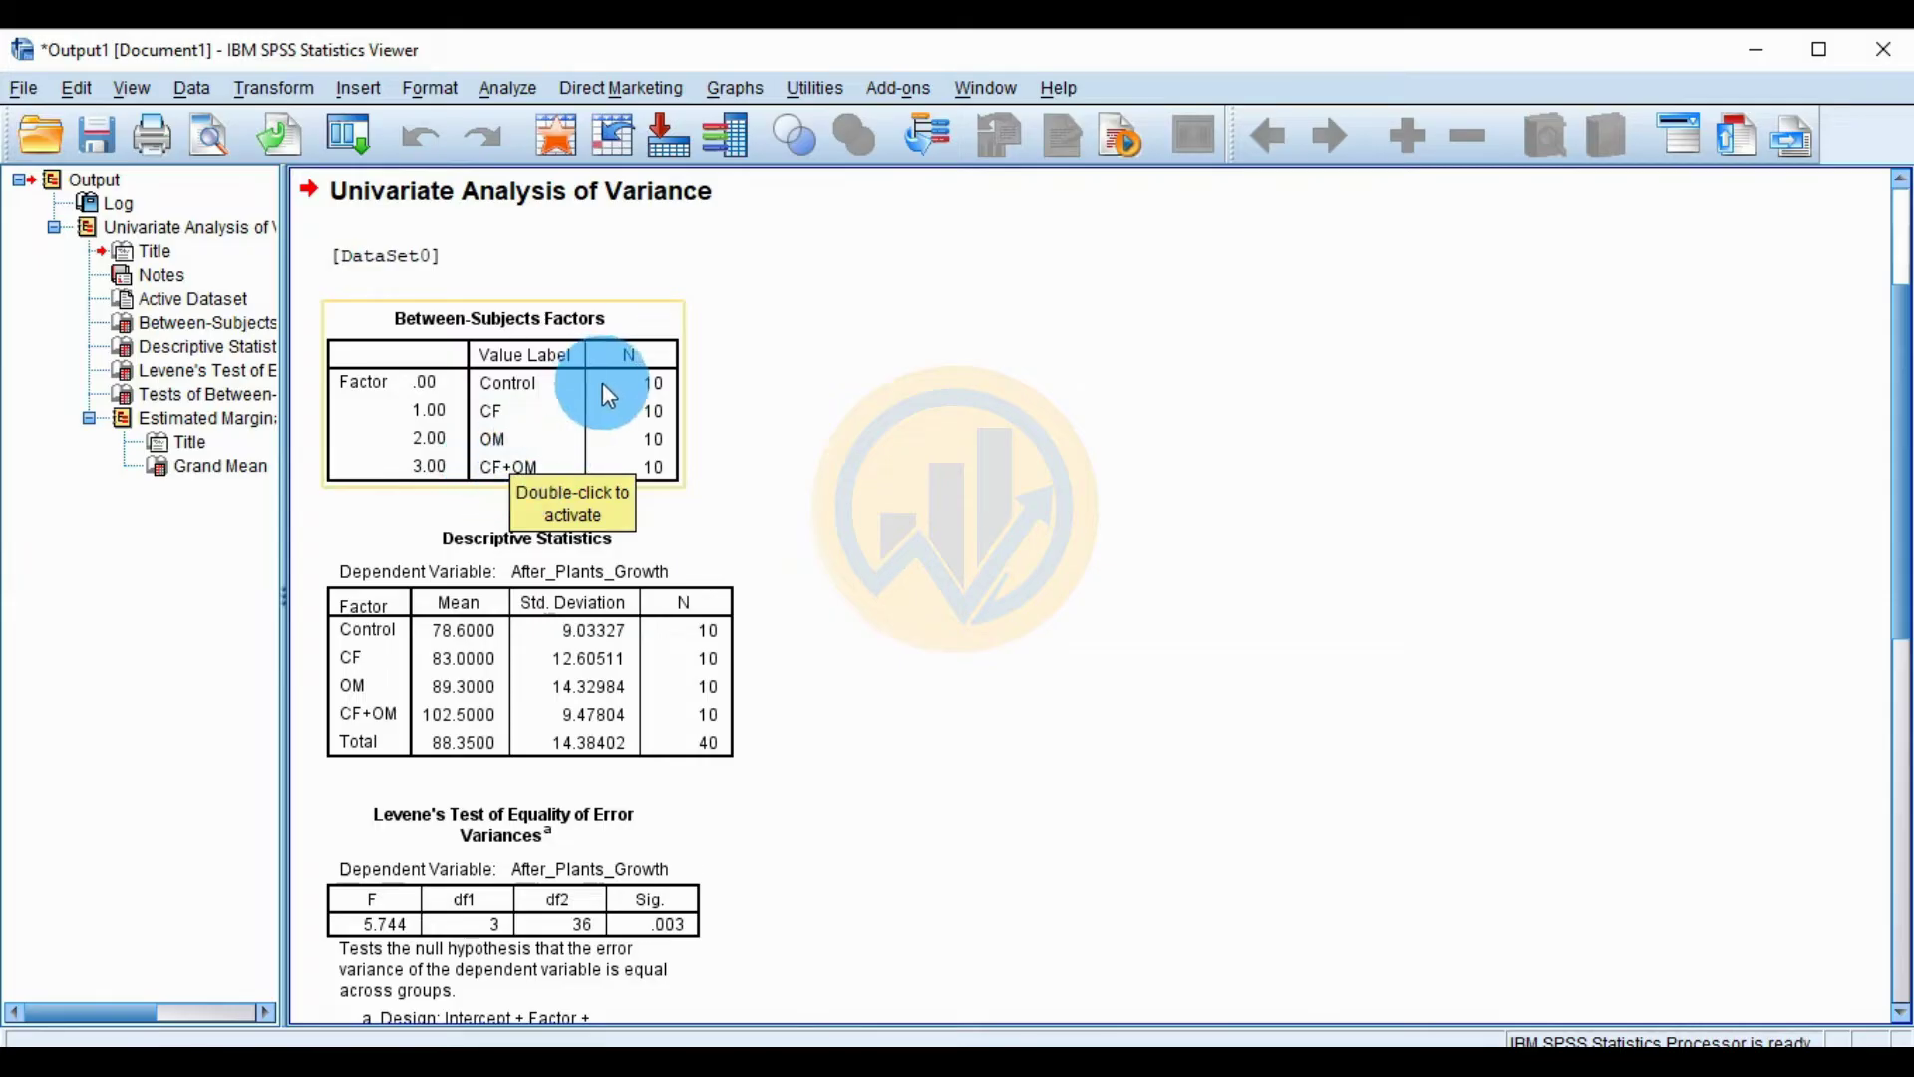
Examine the analysis output: descriptive statistics, Levene's test, the between-subjects effects including the interaction, R Squared and the grand mean
scroll(651, 476, down, 3)
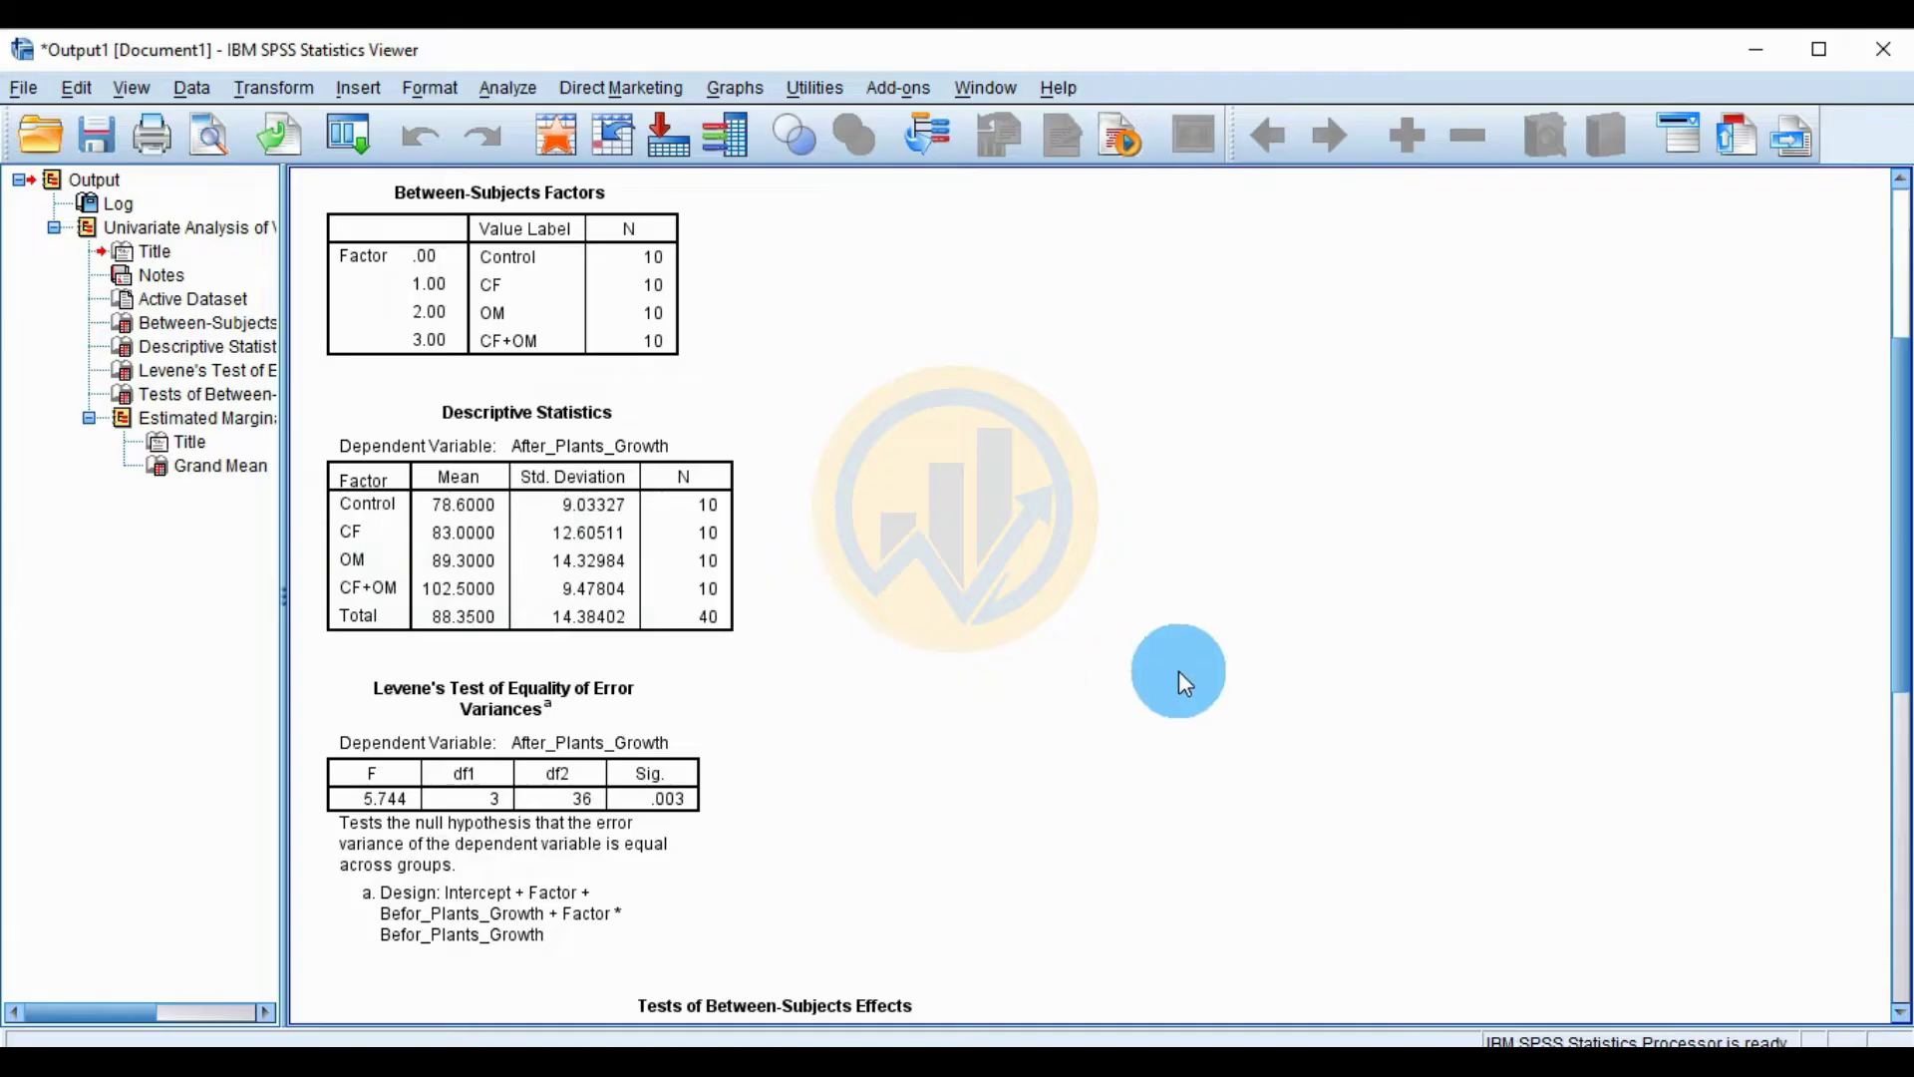
scroll(1178, 670, down, 3)
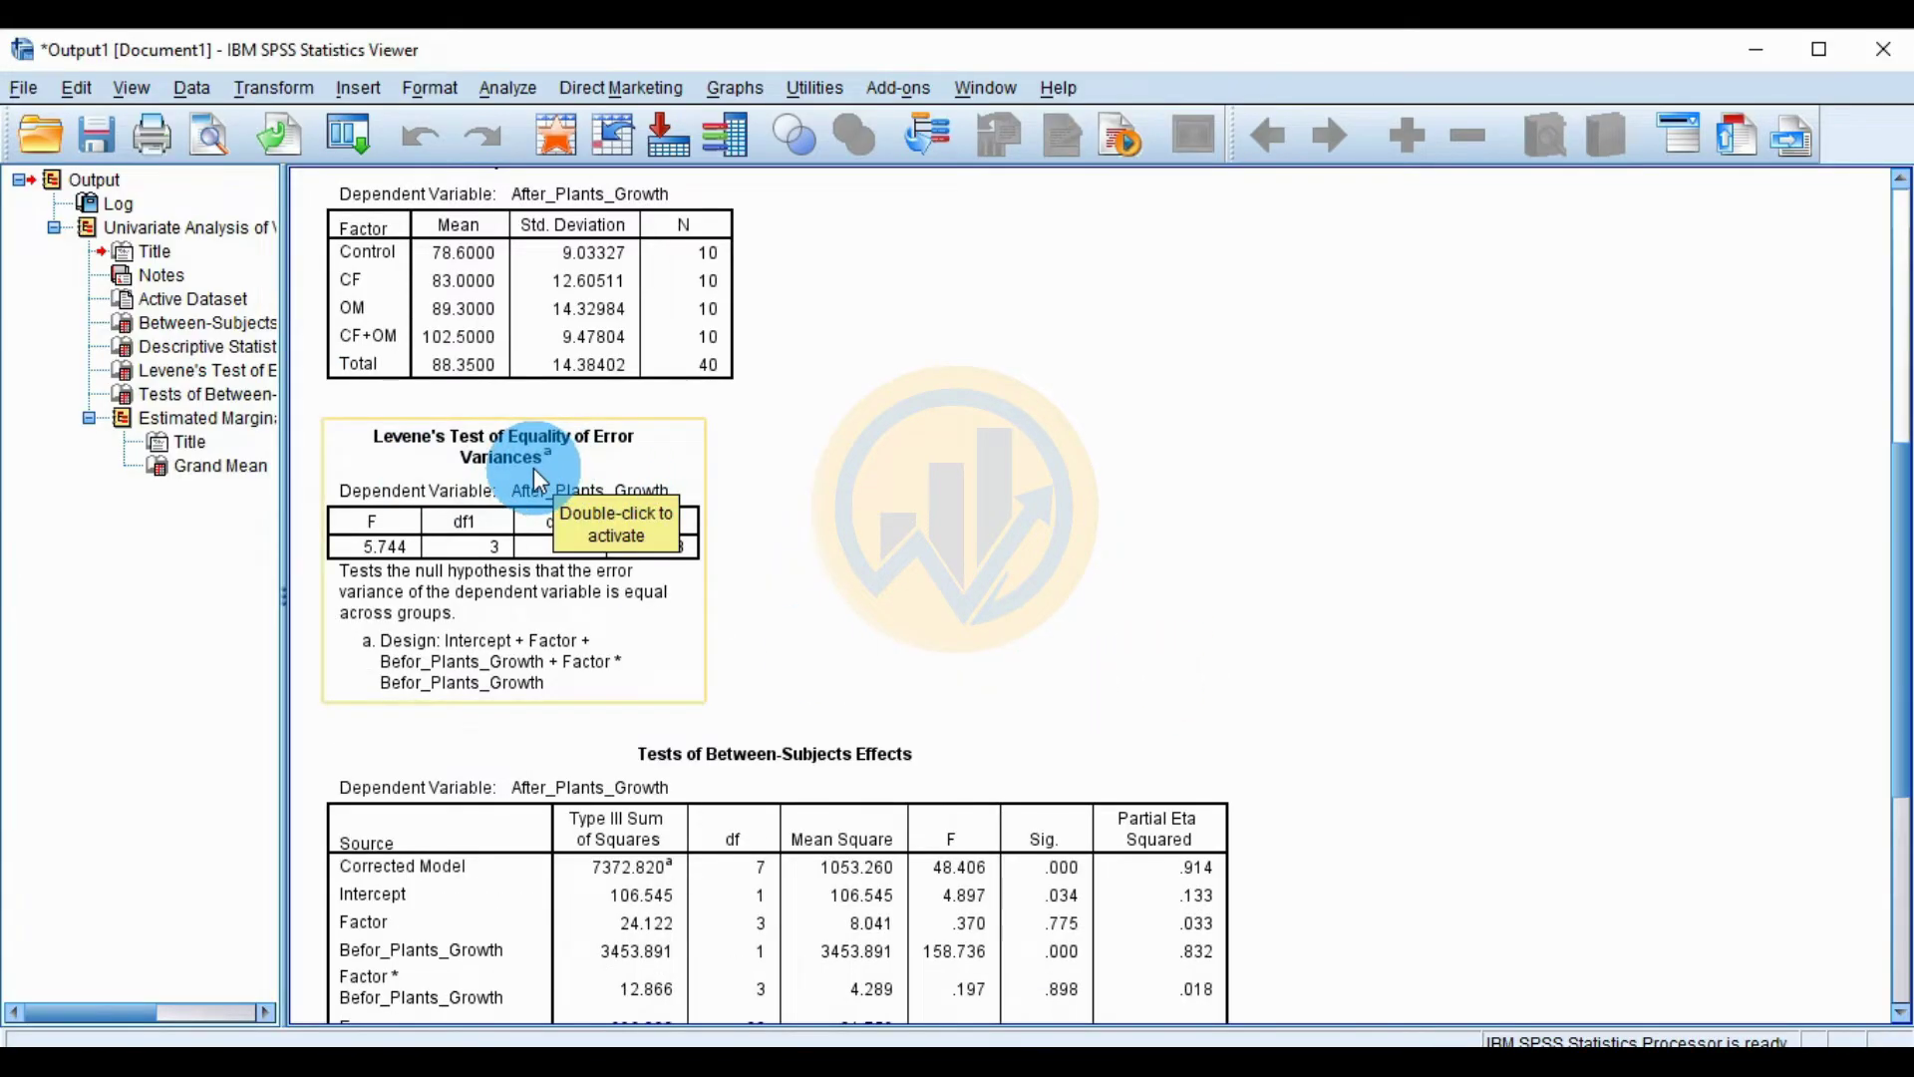
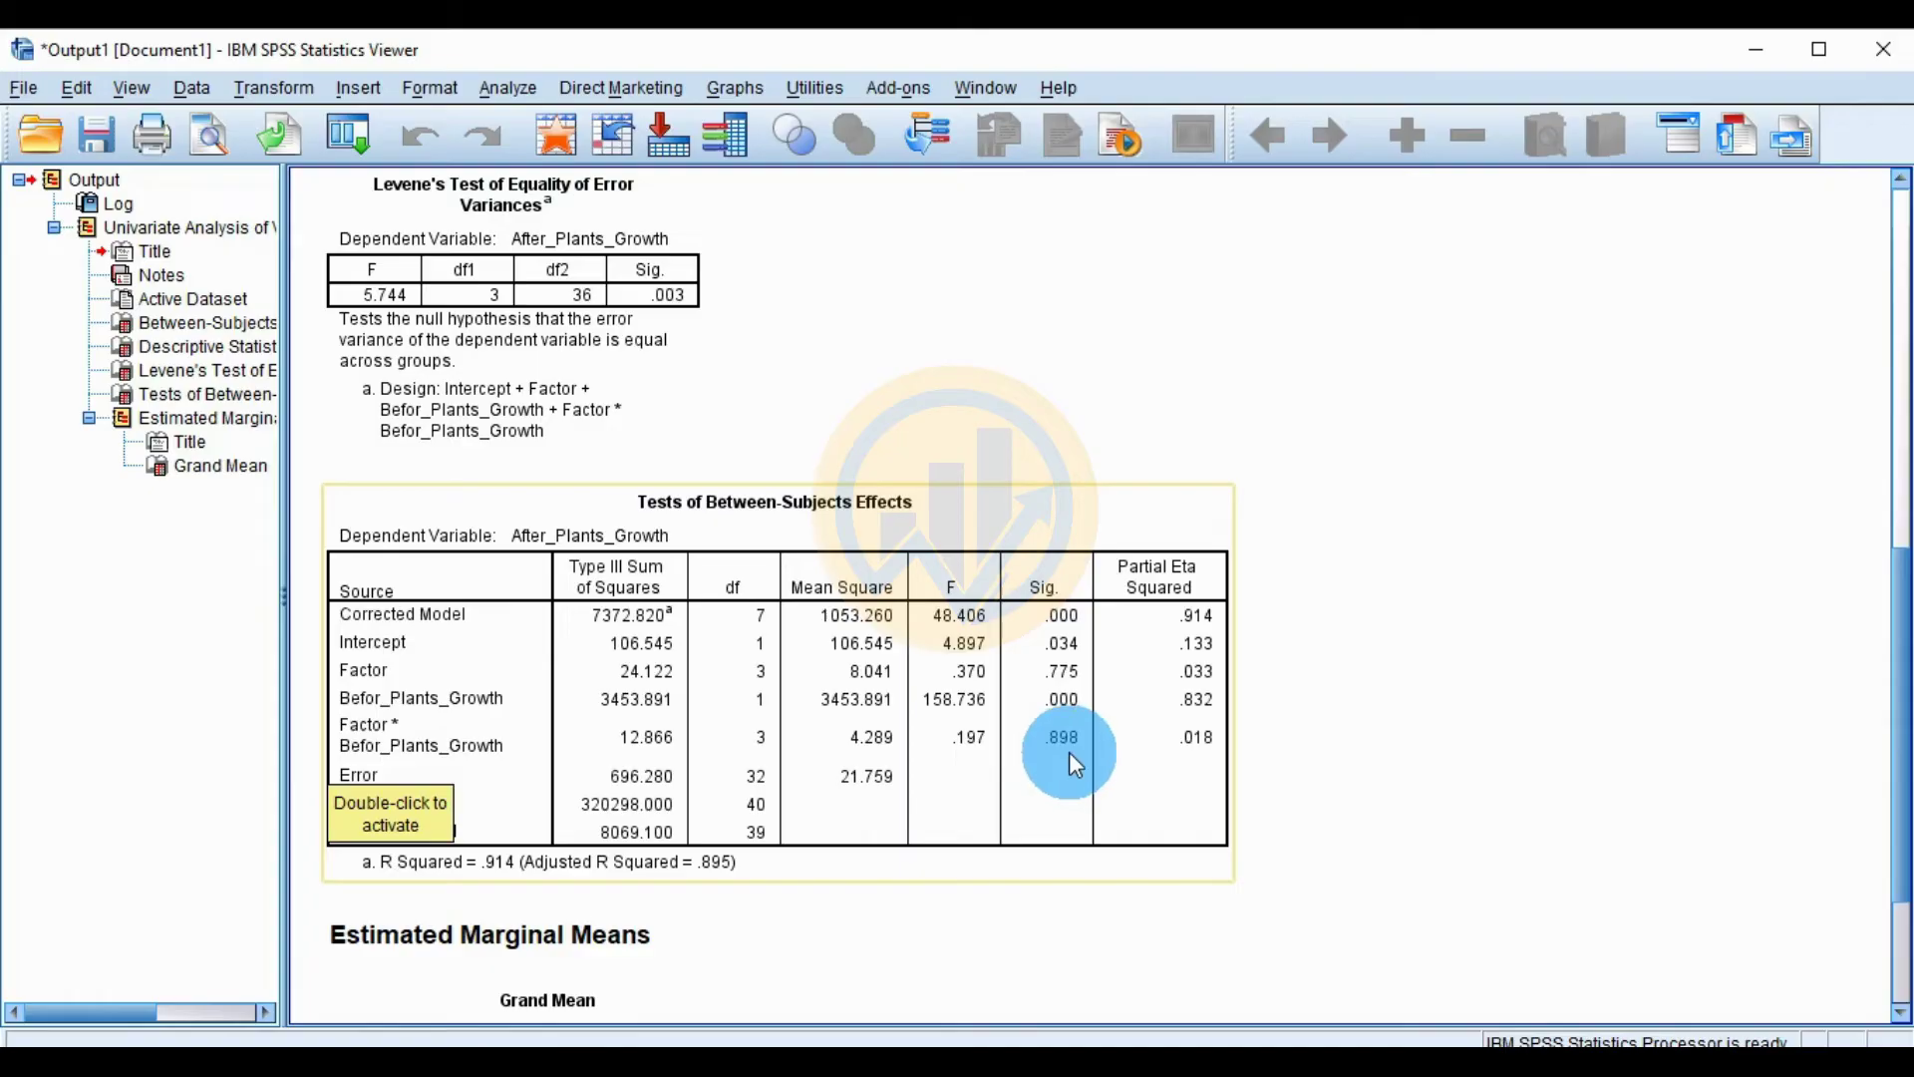
scroll(614, 739, down, 3)
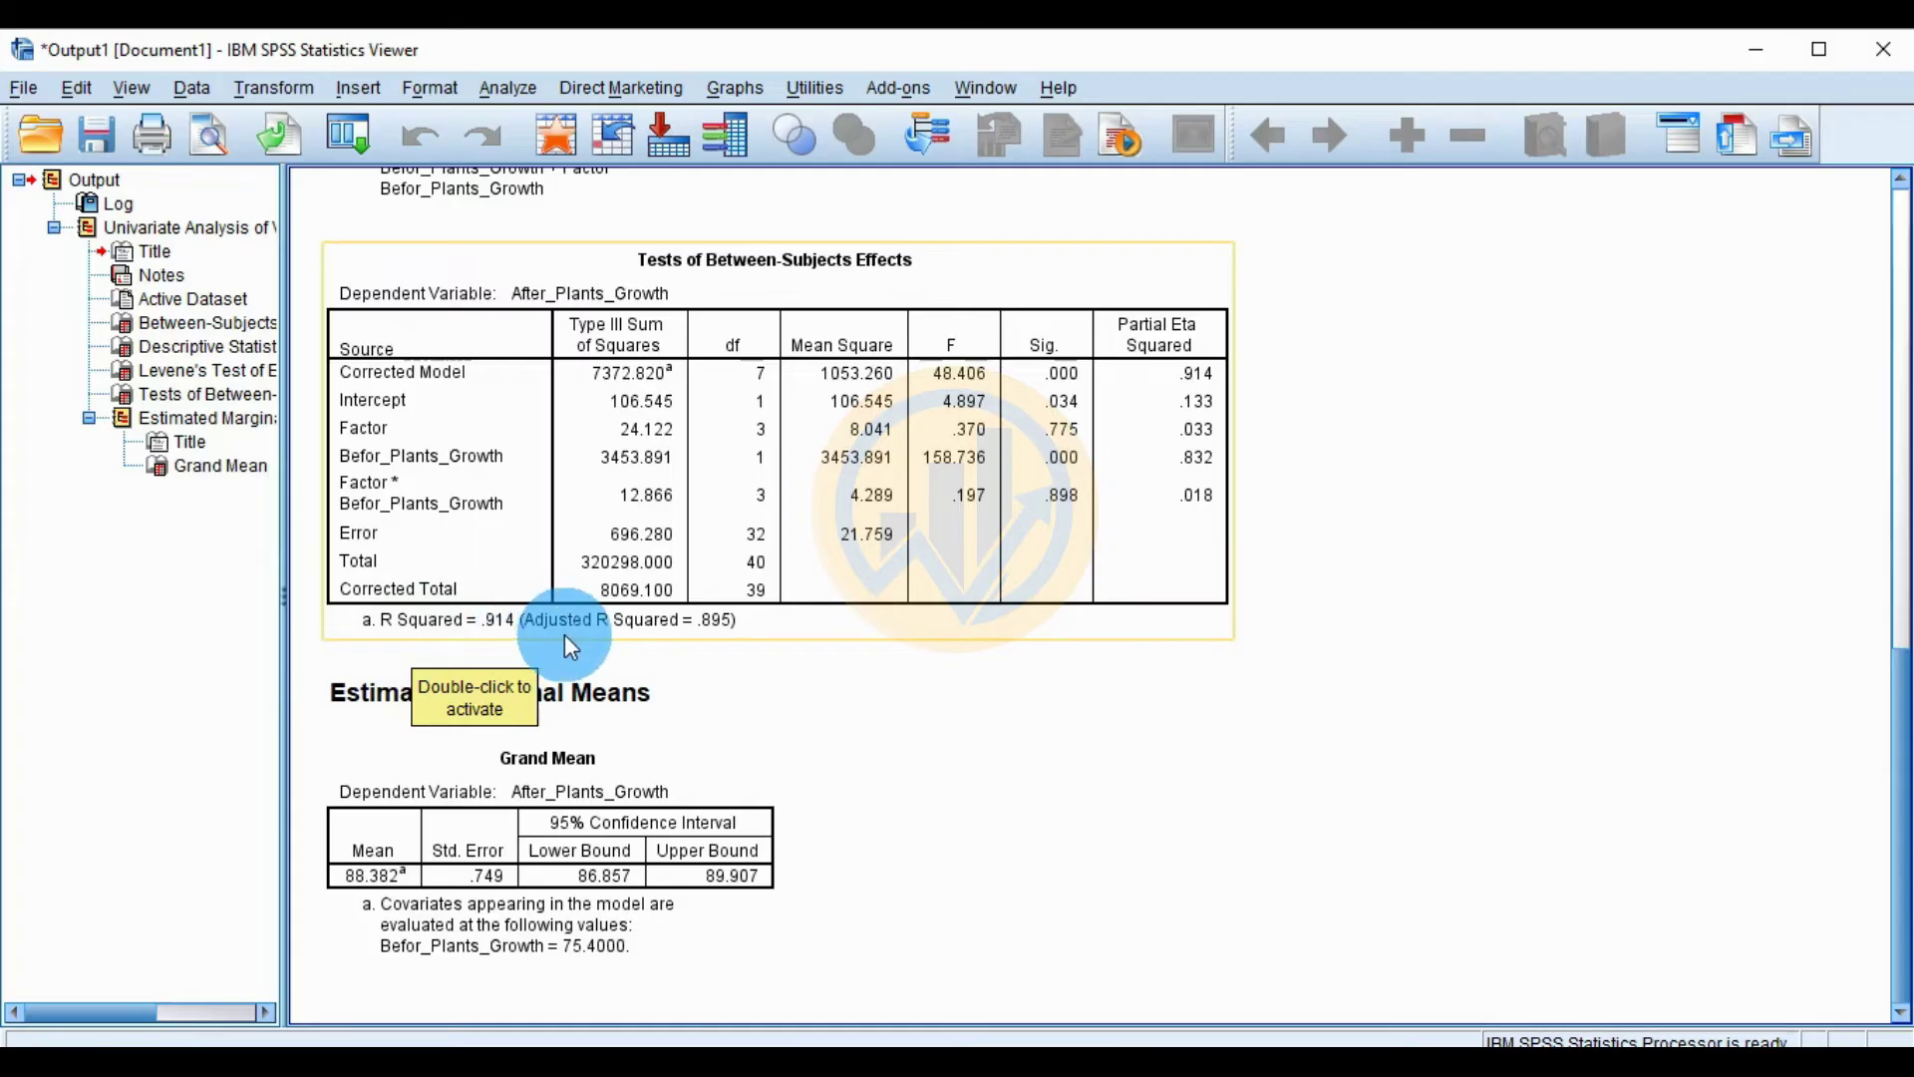
click(632, 650)
click(682, 639)
click(941, 690)
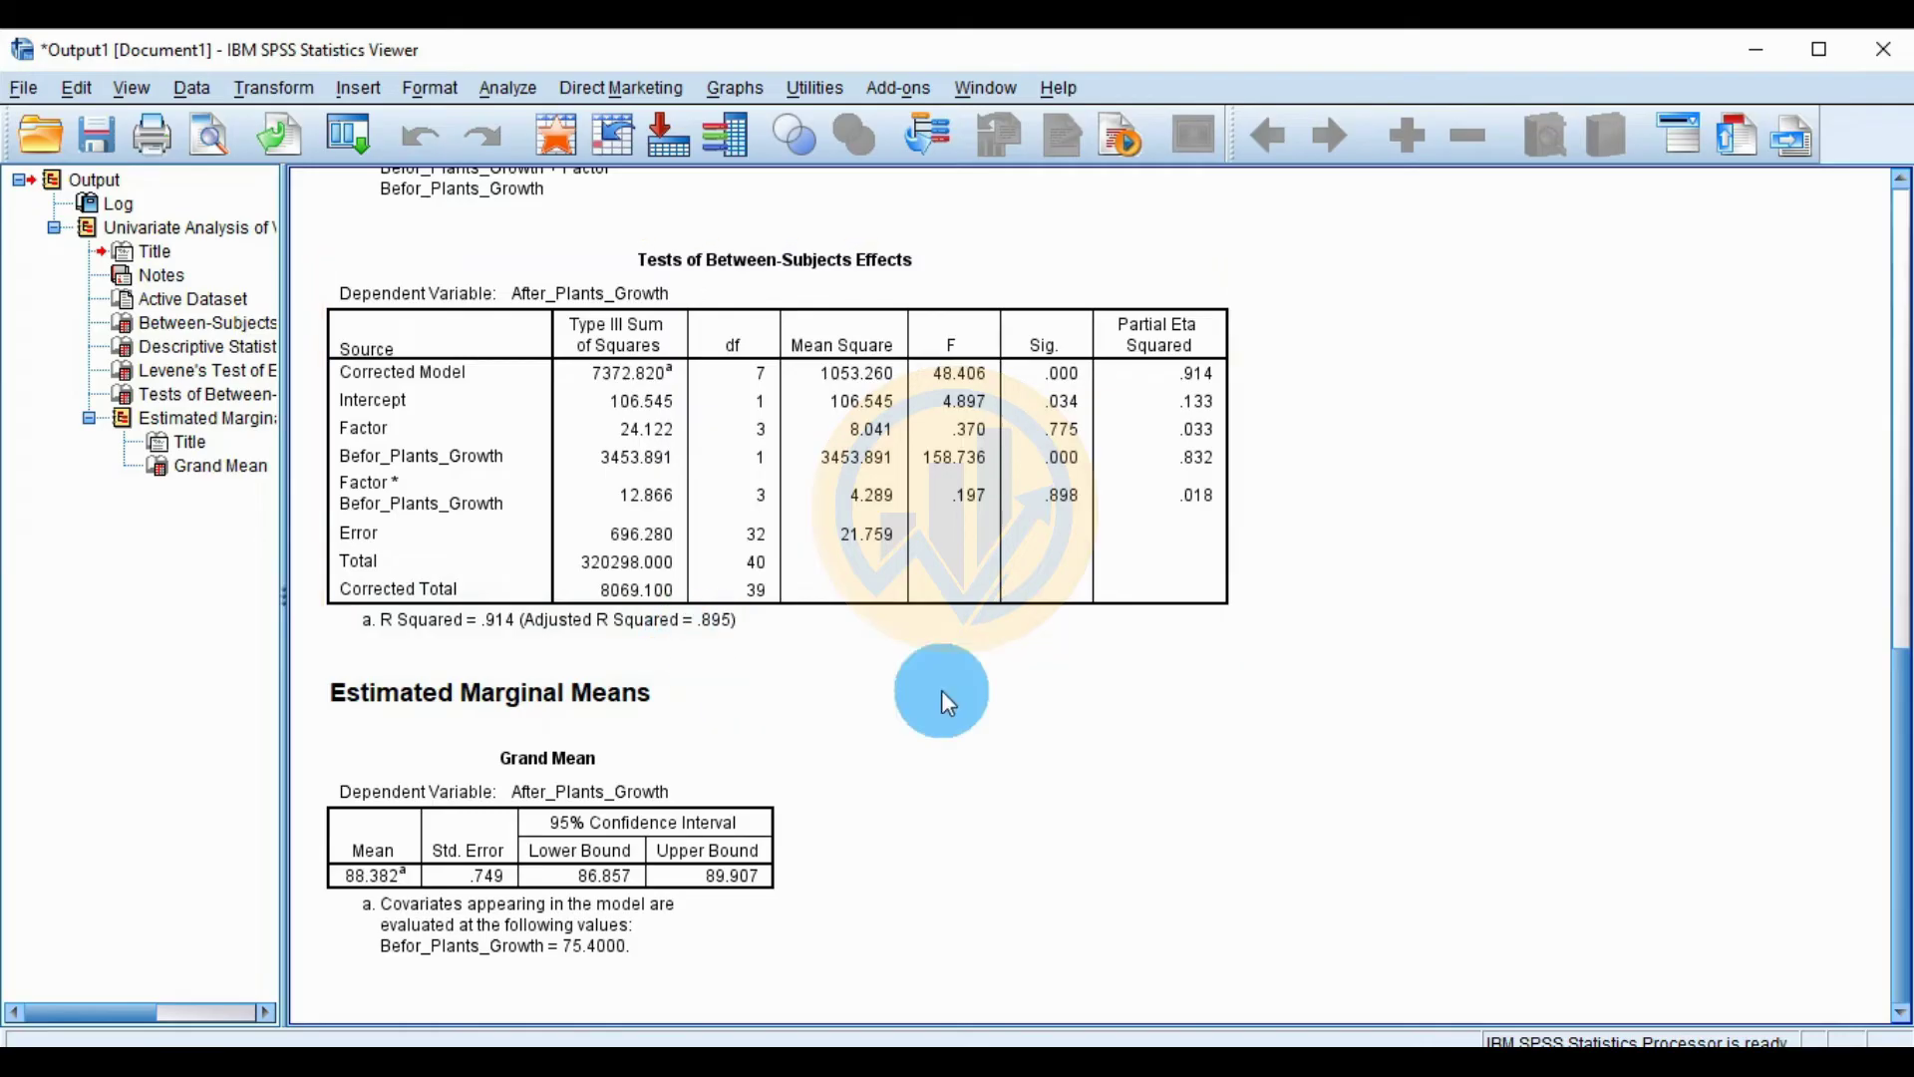
click(650, 724)
click(448, 833)
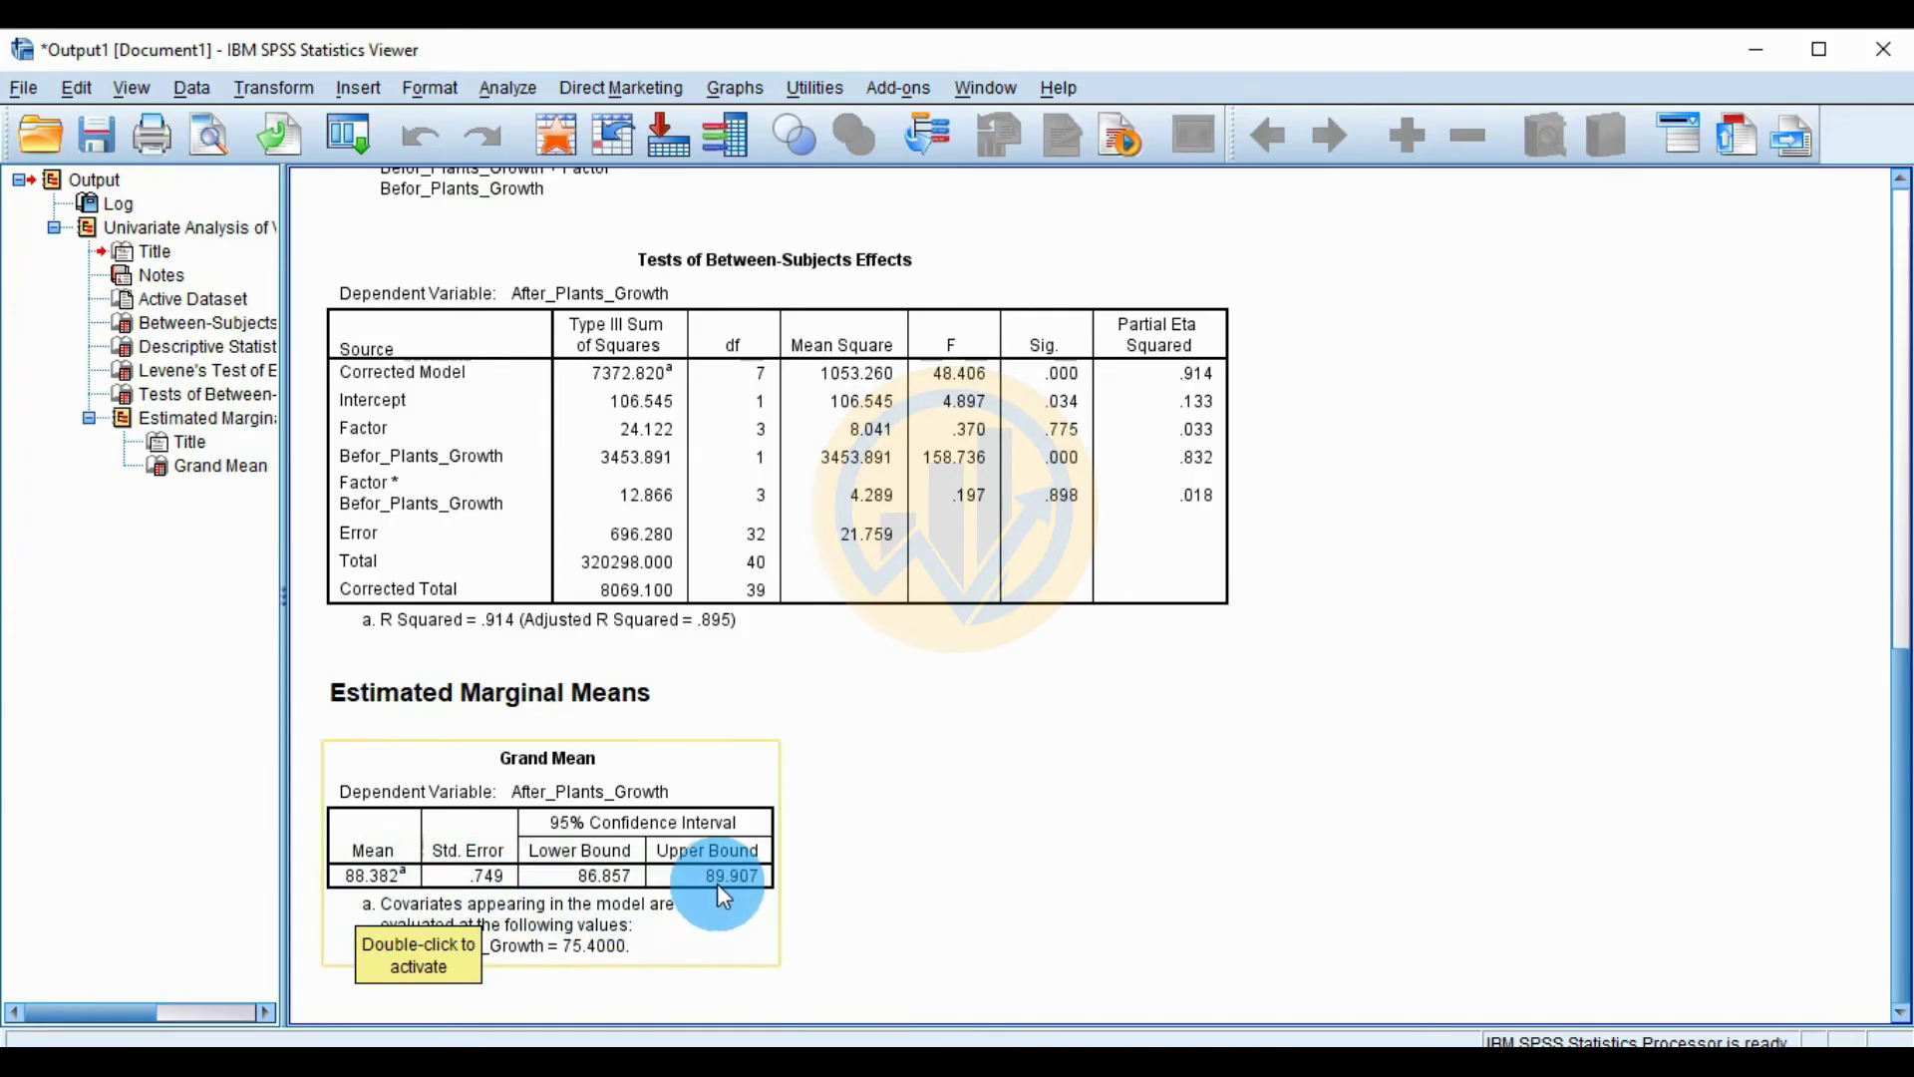
click(894, 894)
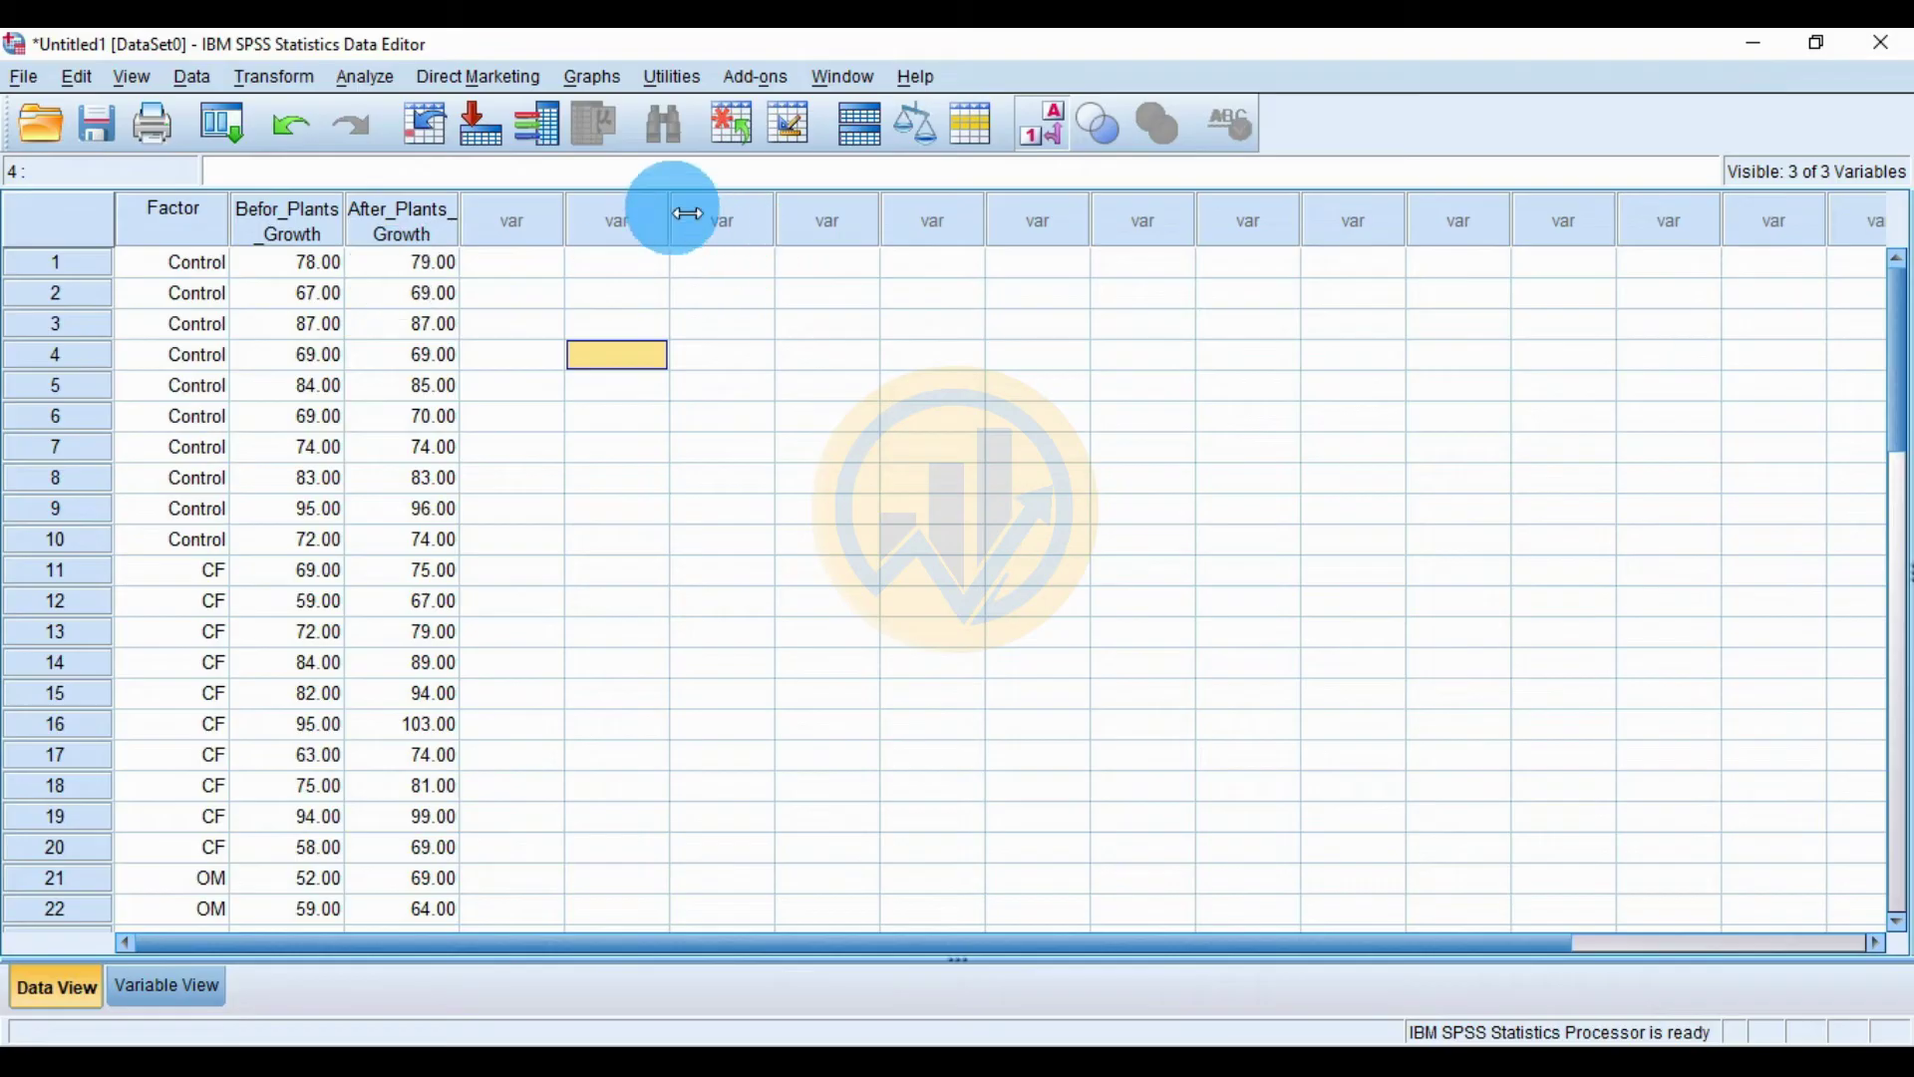
Start a legacy simple scatterplot from the data editor and set its markers by Factor
click(597, 75)
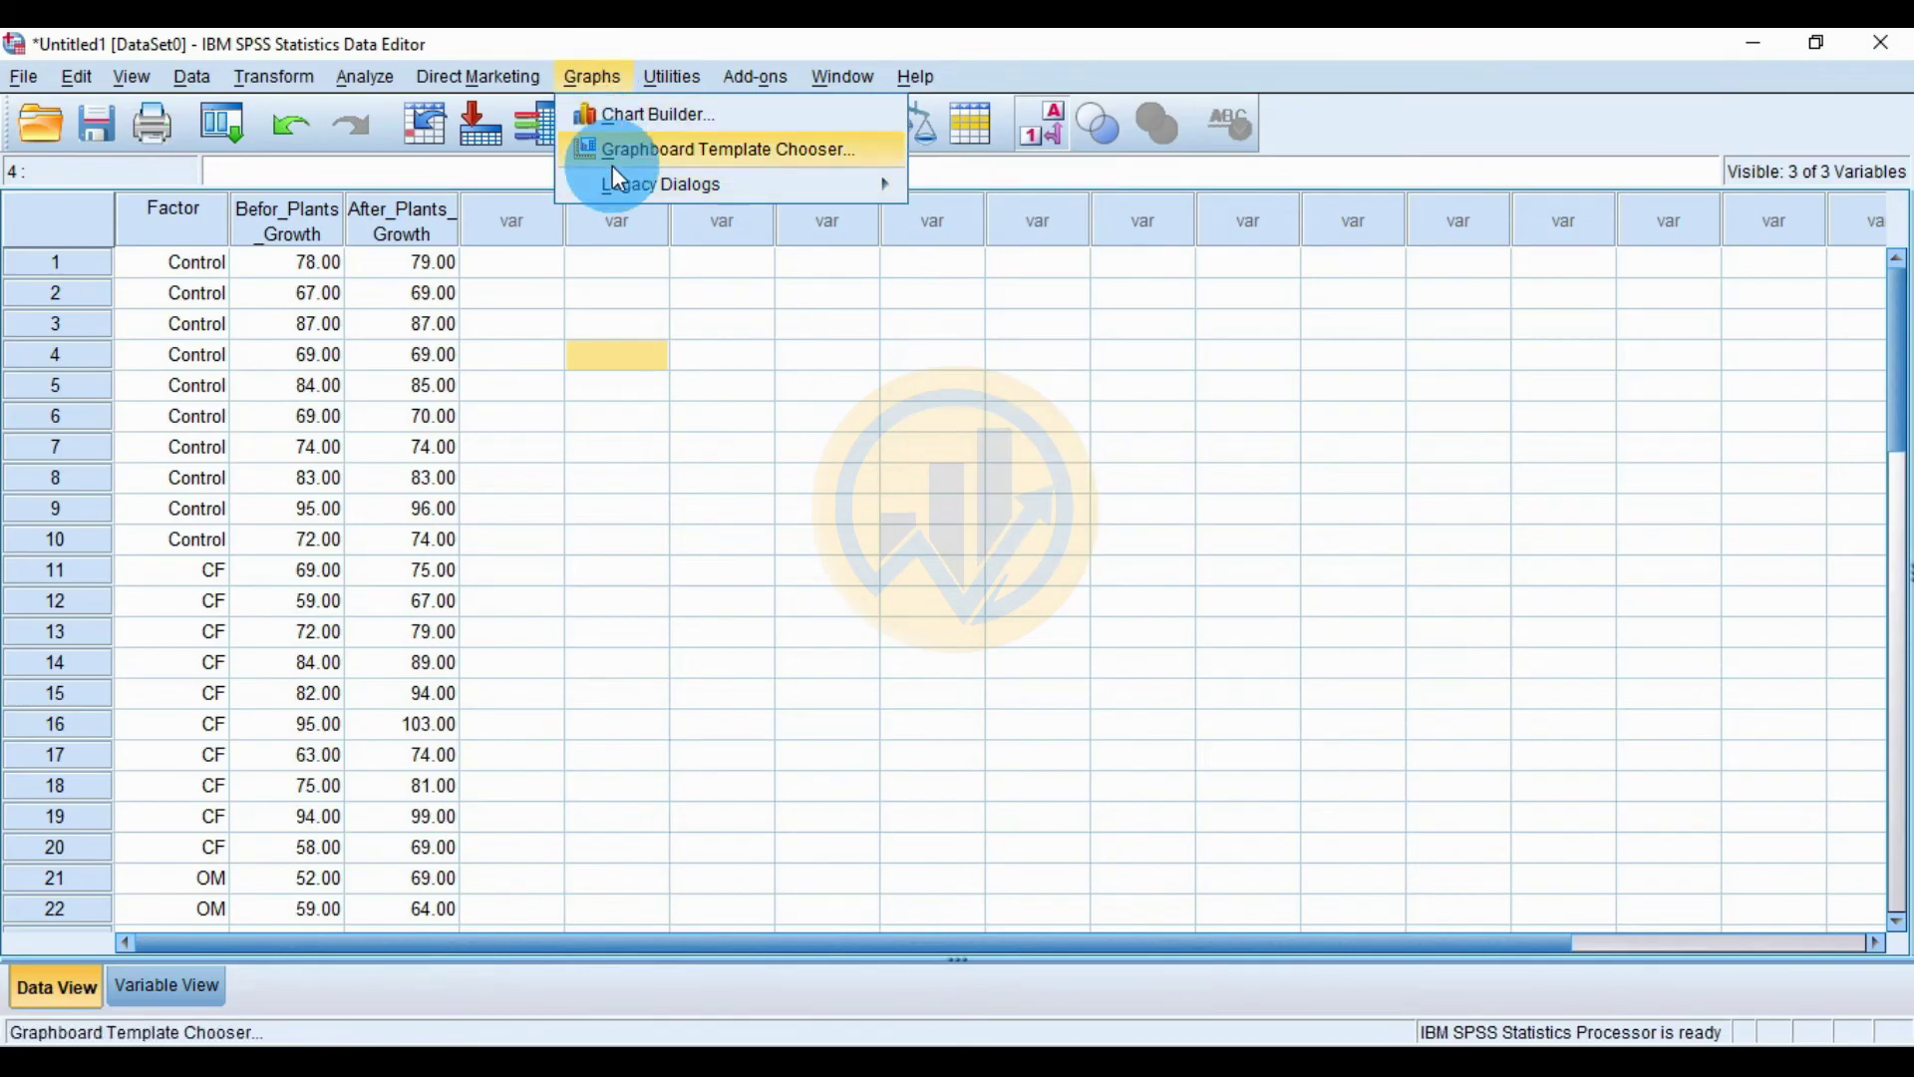
mouse_move(640, 186)
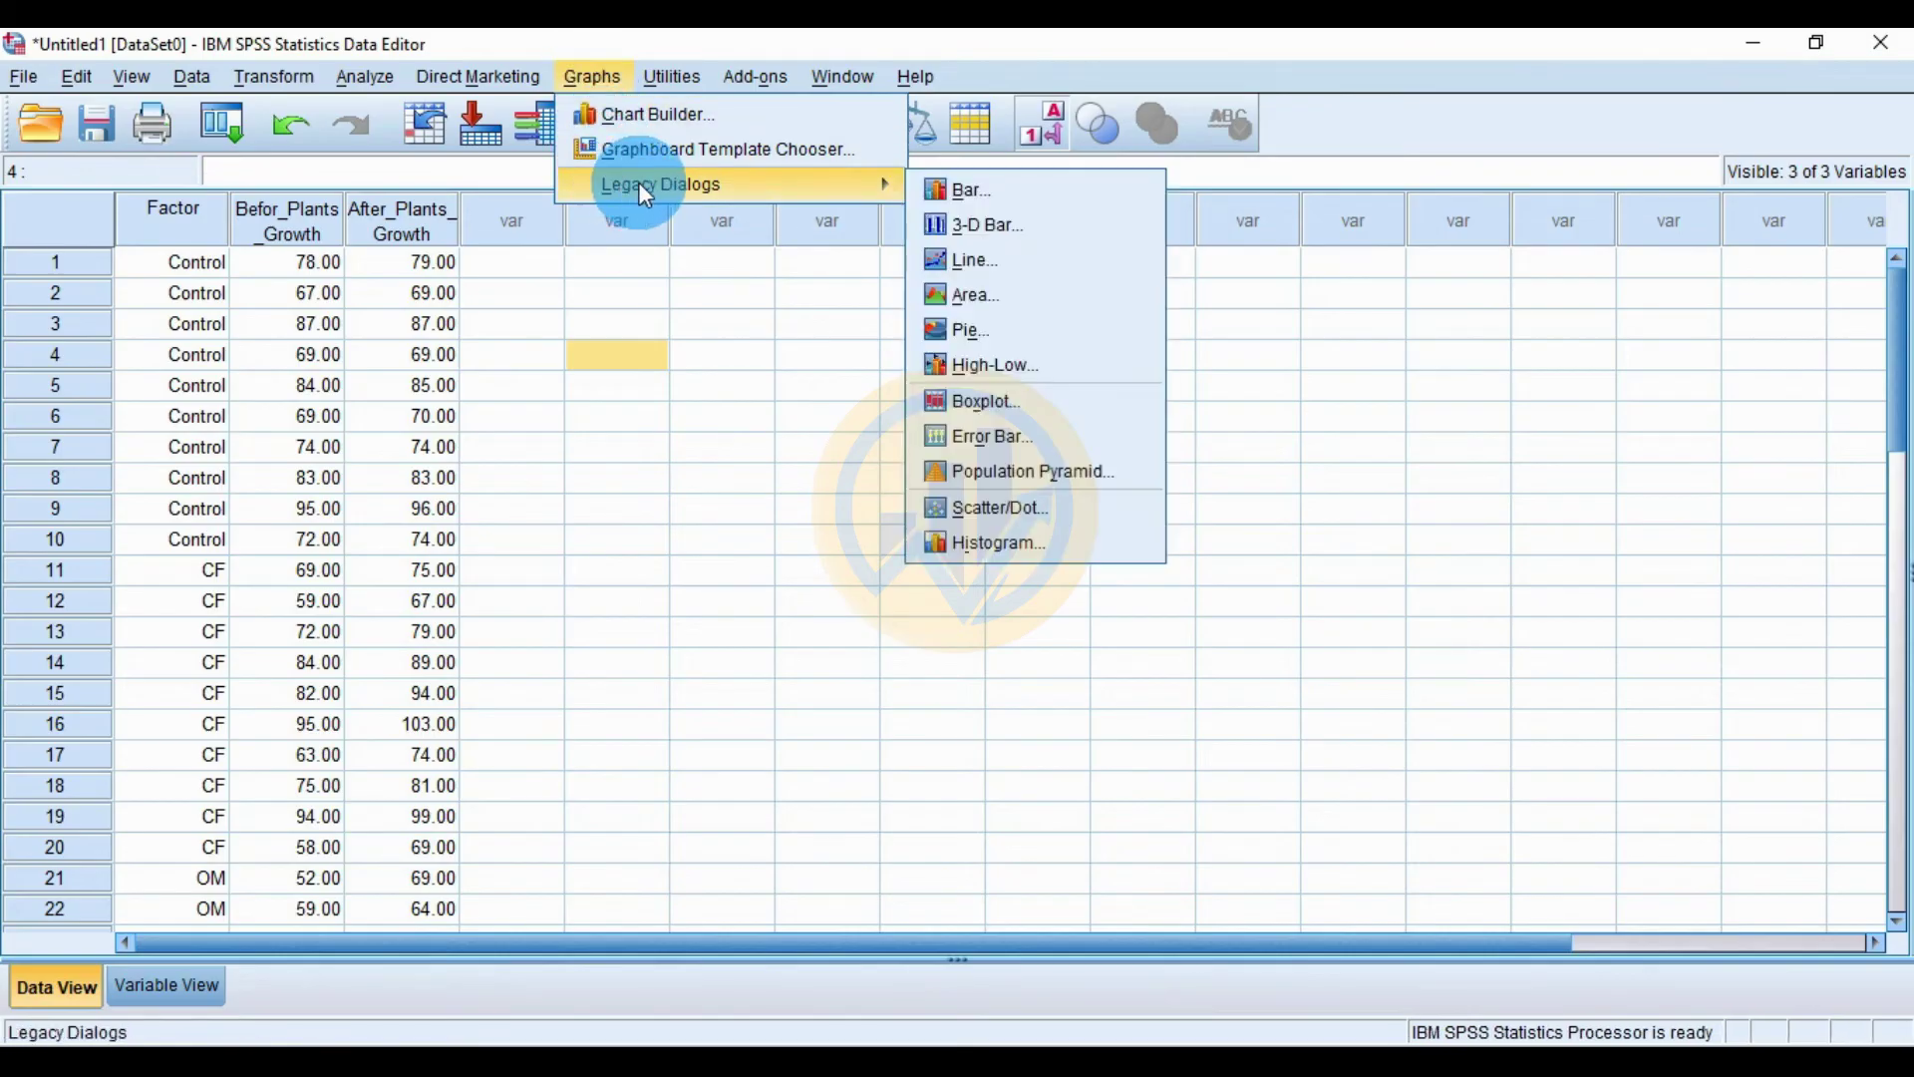
click(995, 510)
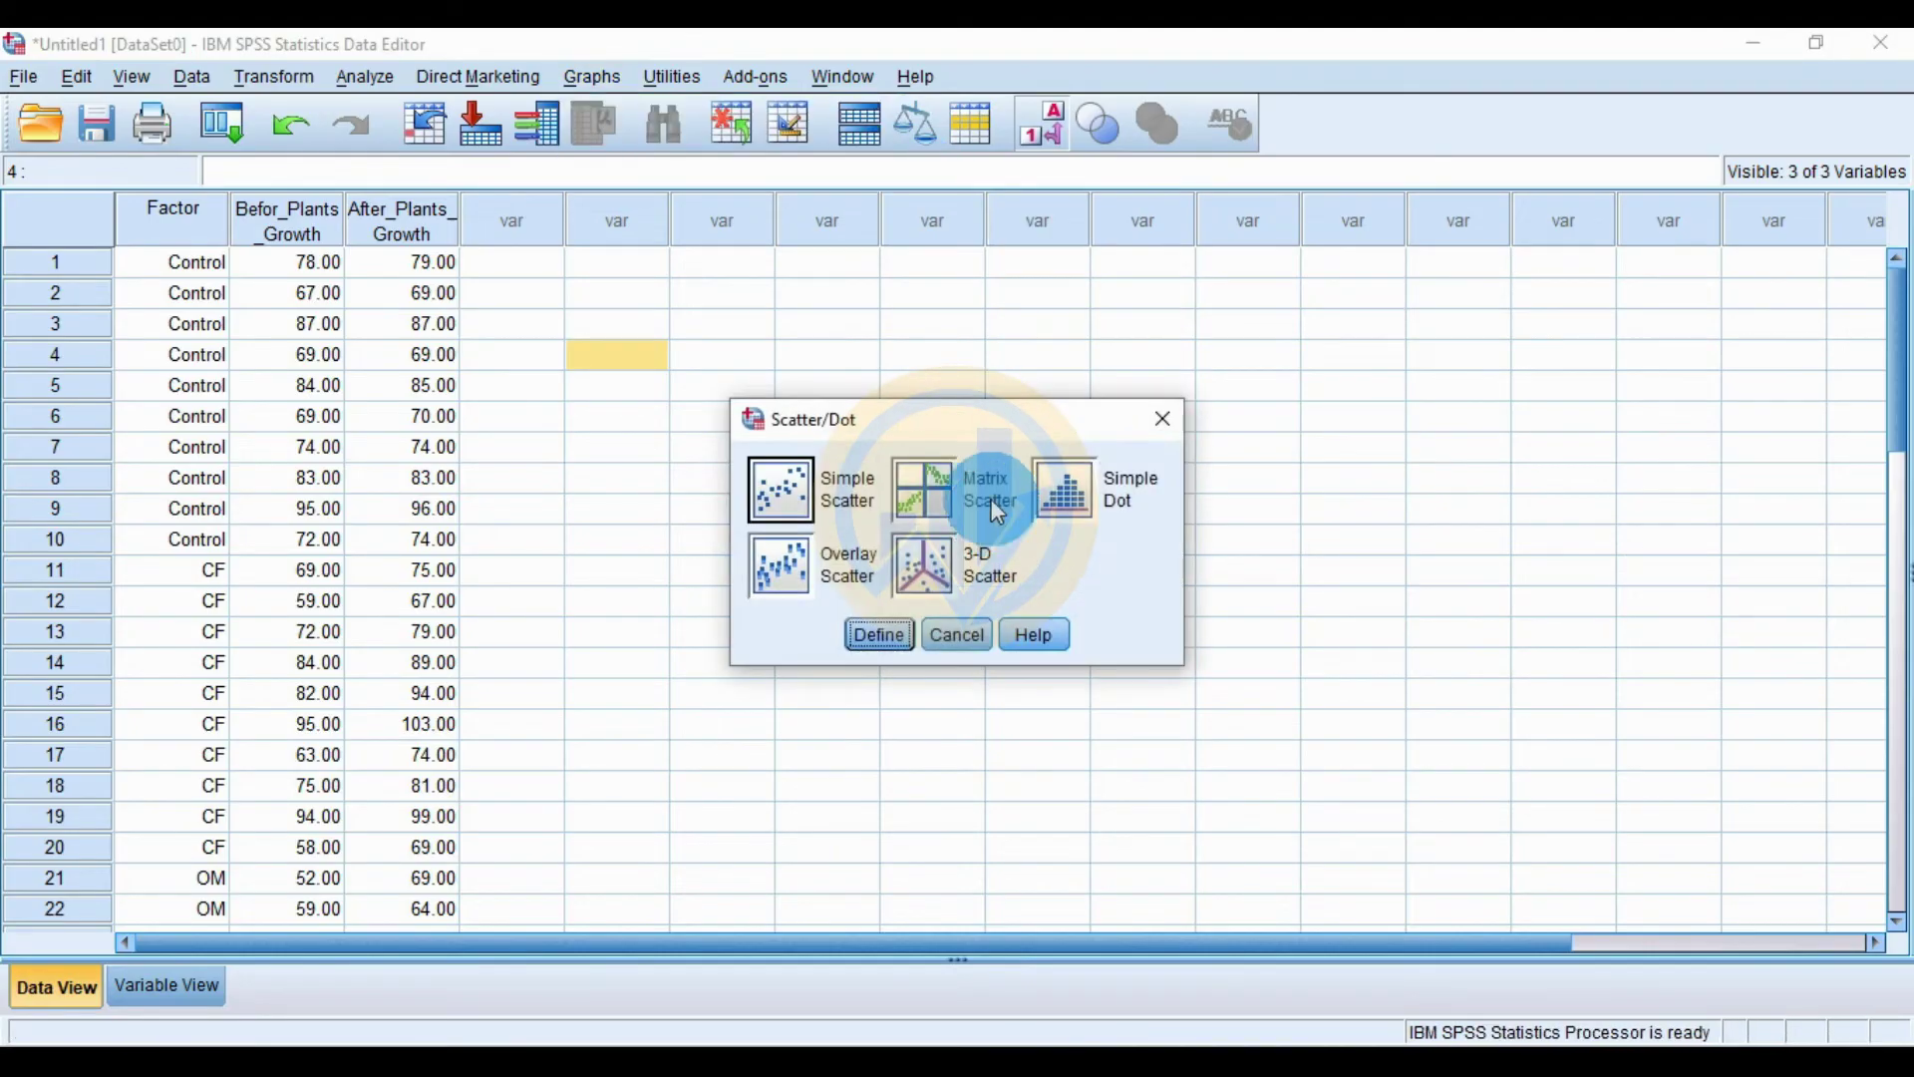
click(888, 640)
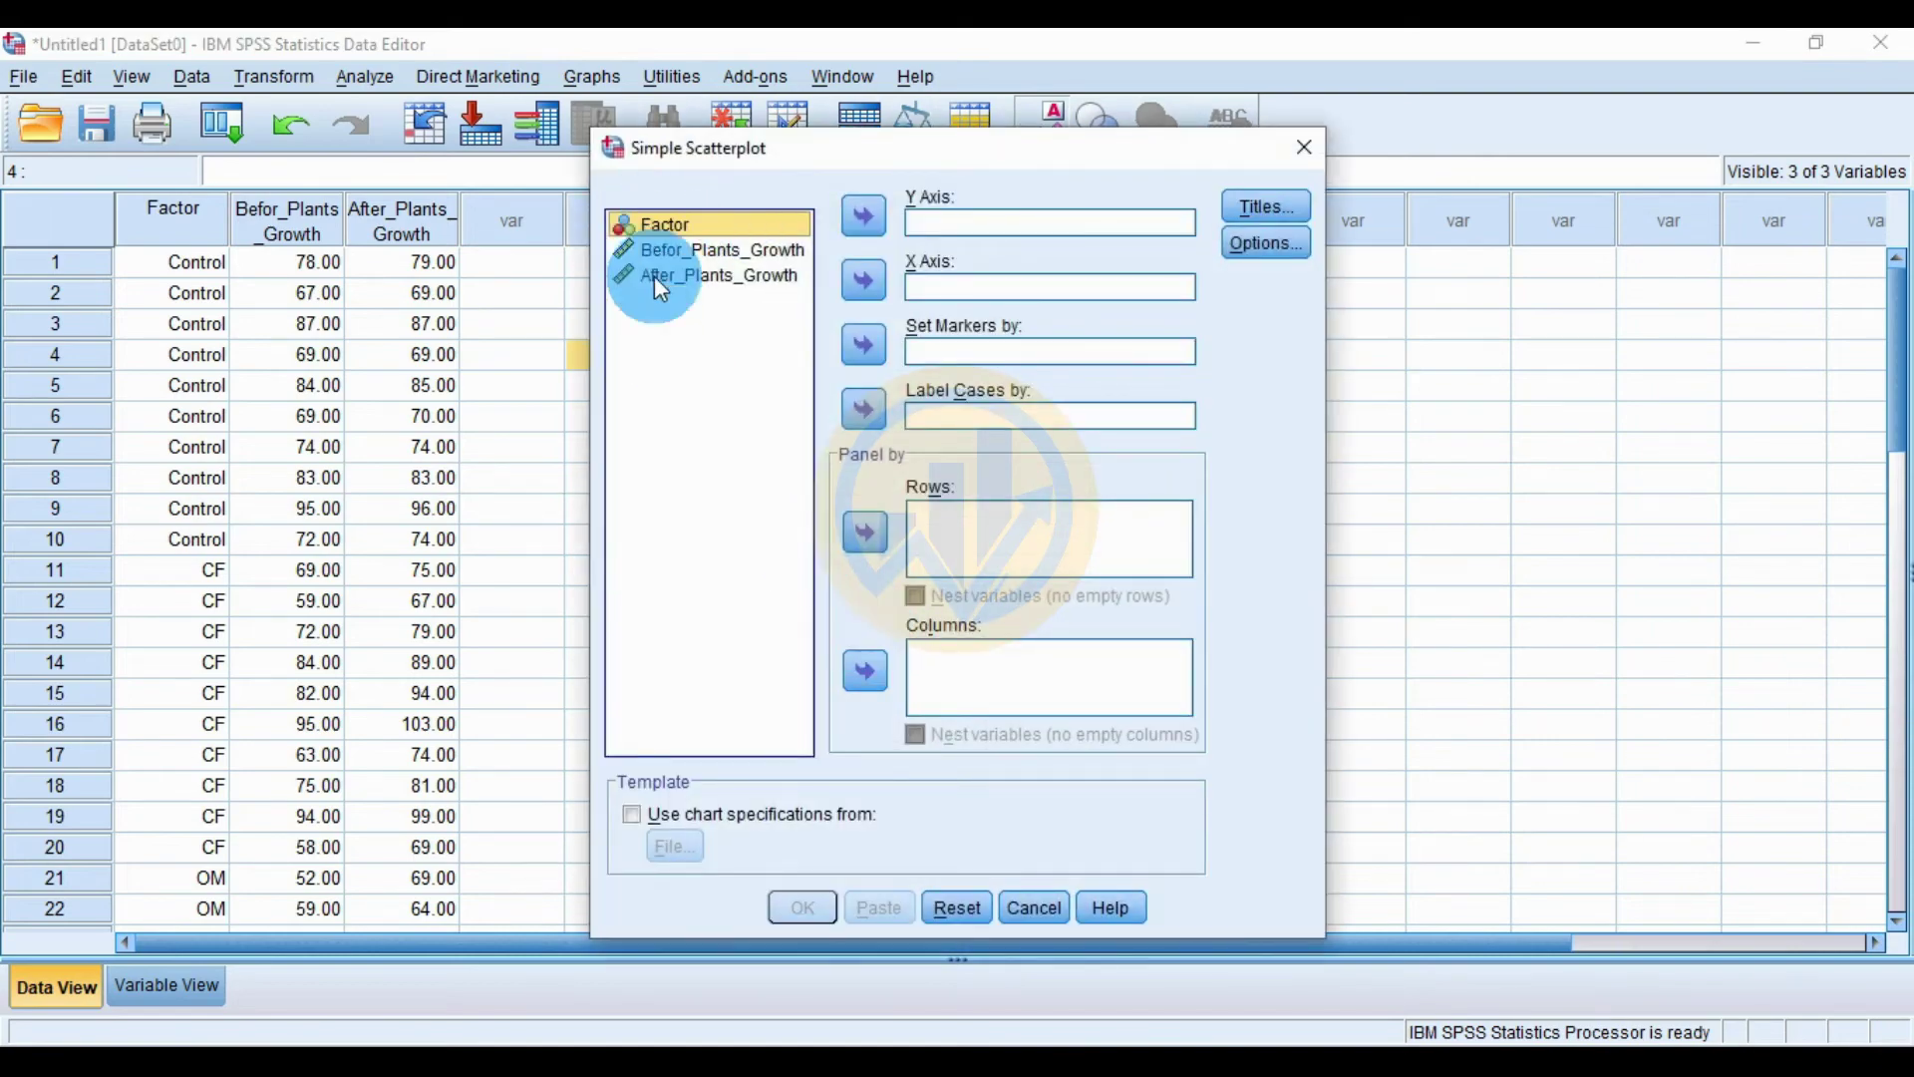
click(864, 348)
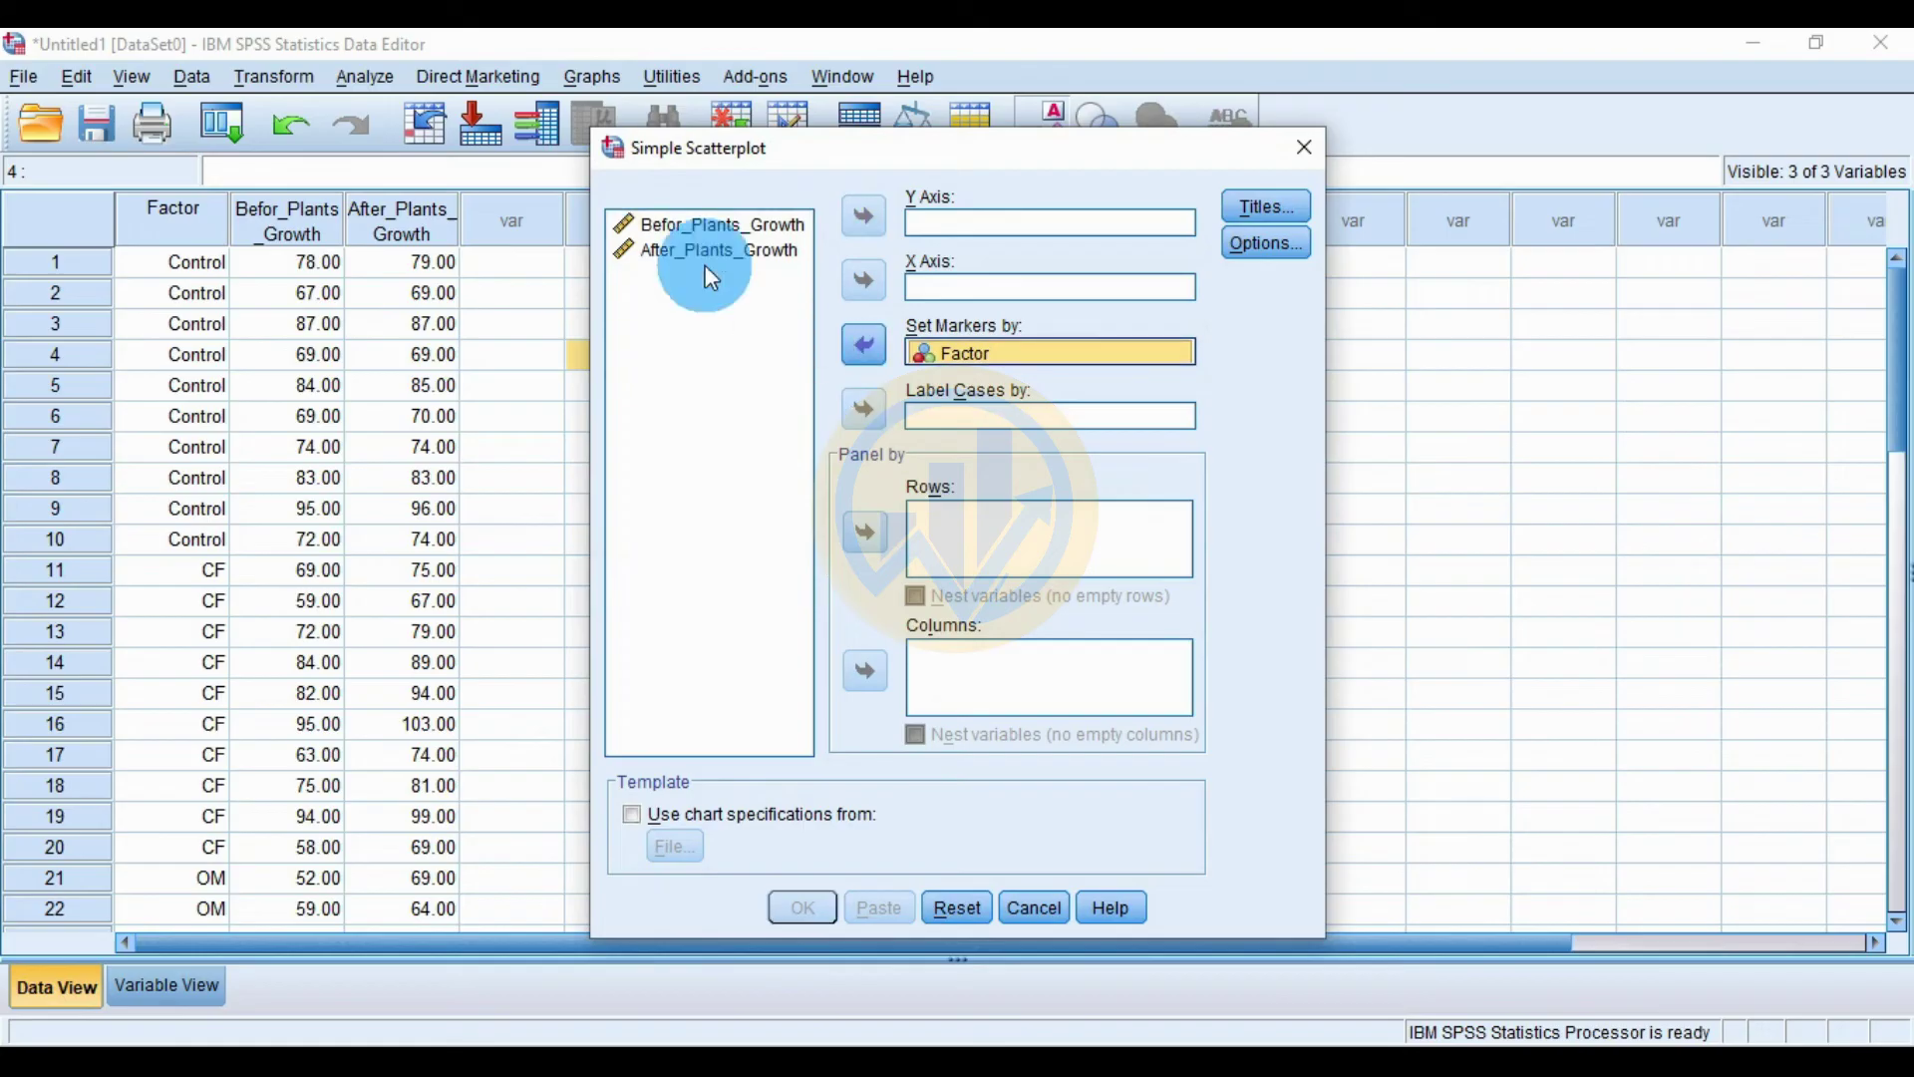
Assign Befor_Plants_Growth to the X axis and After_Plants_Growth to the Y axis, and generate the scatterplot
click(711, 240)
click(864, 280)
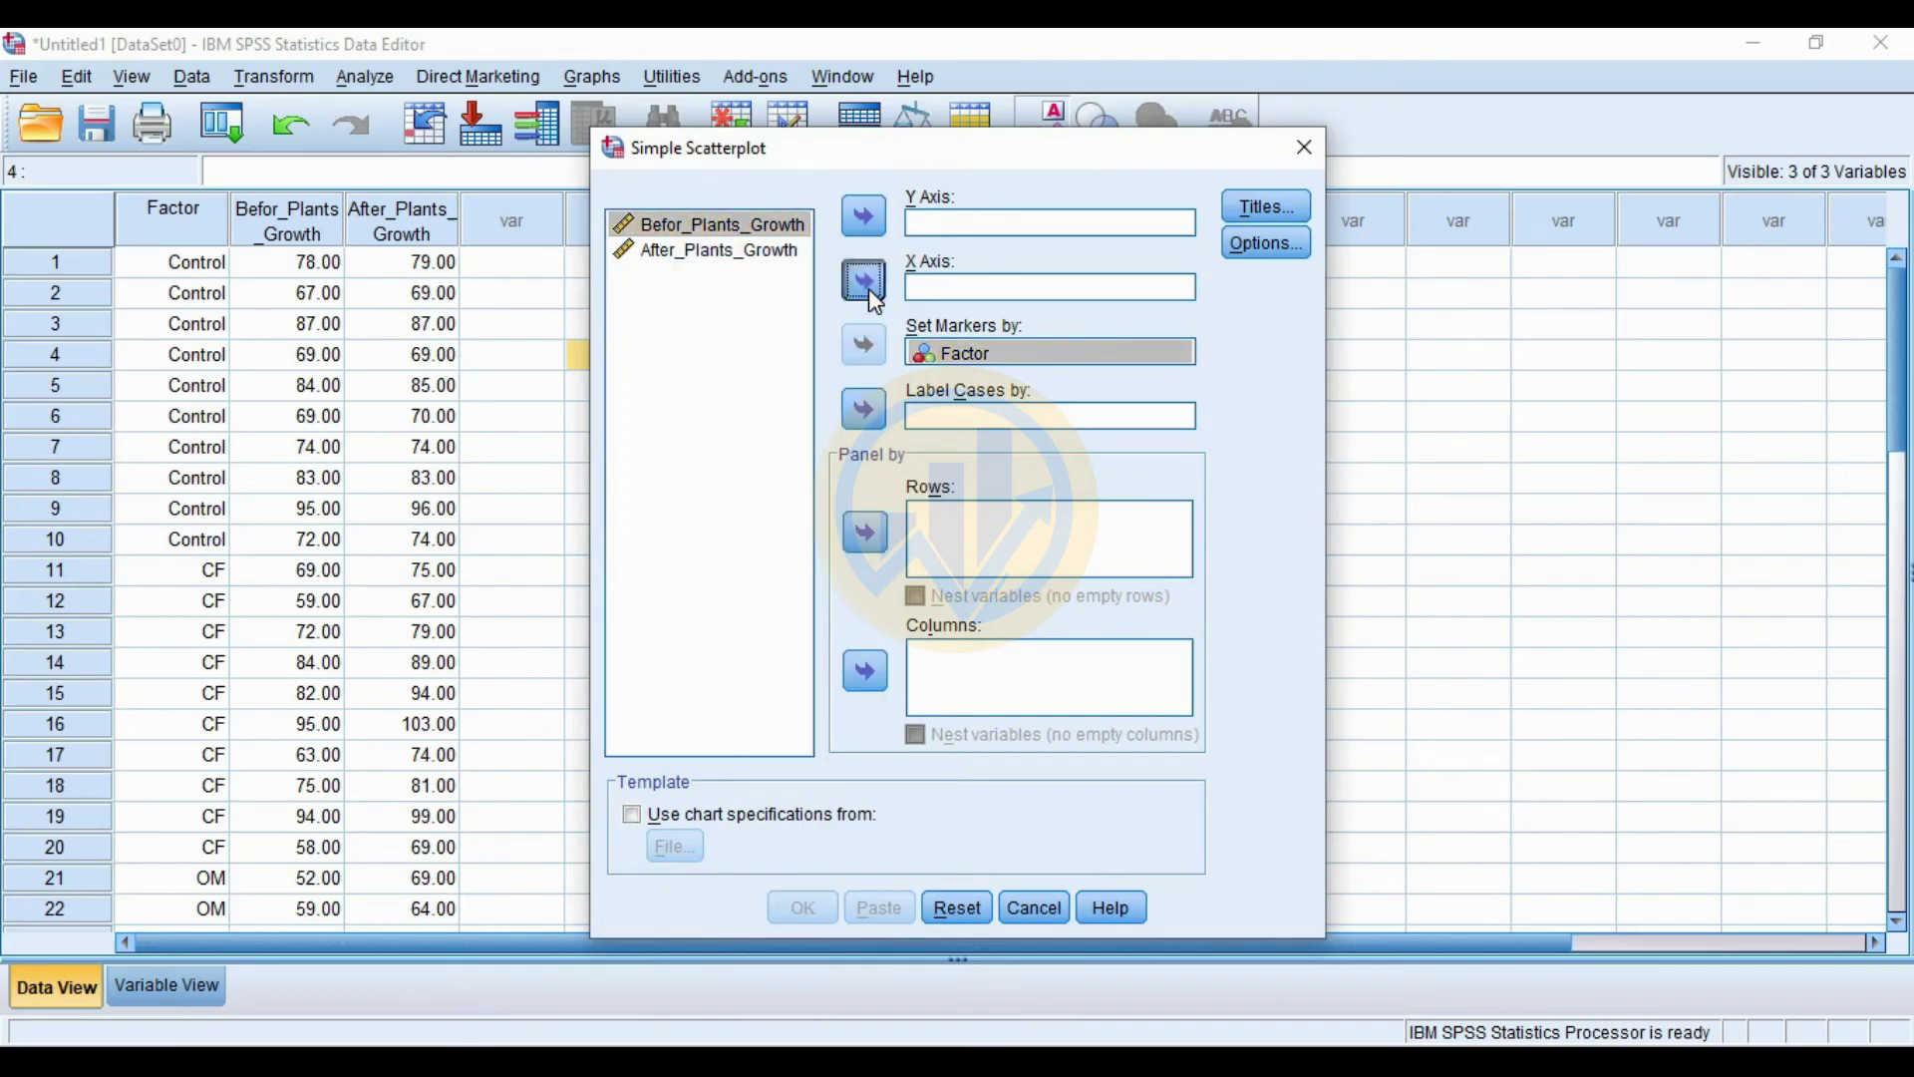
click(742, 227)
click(857, 222)
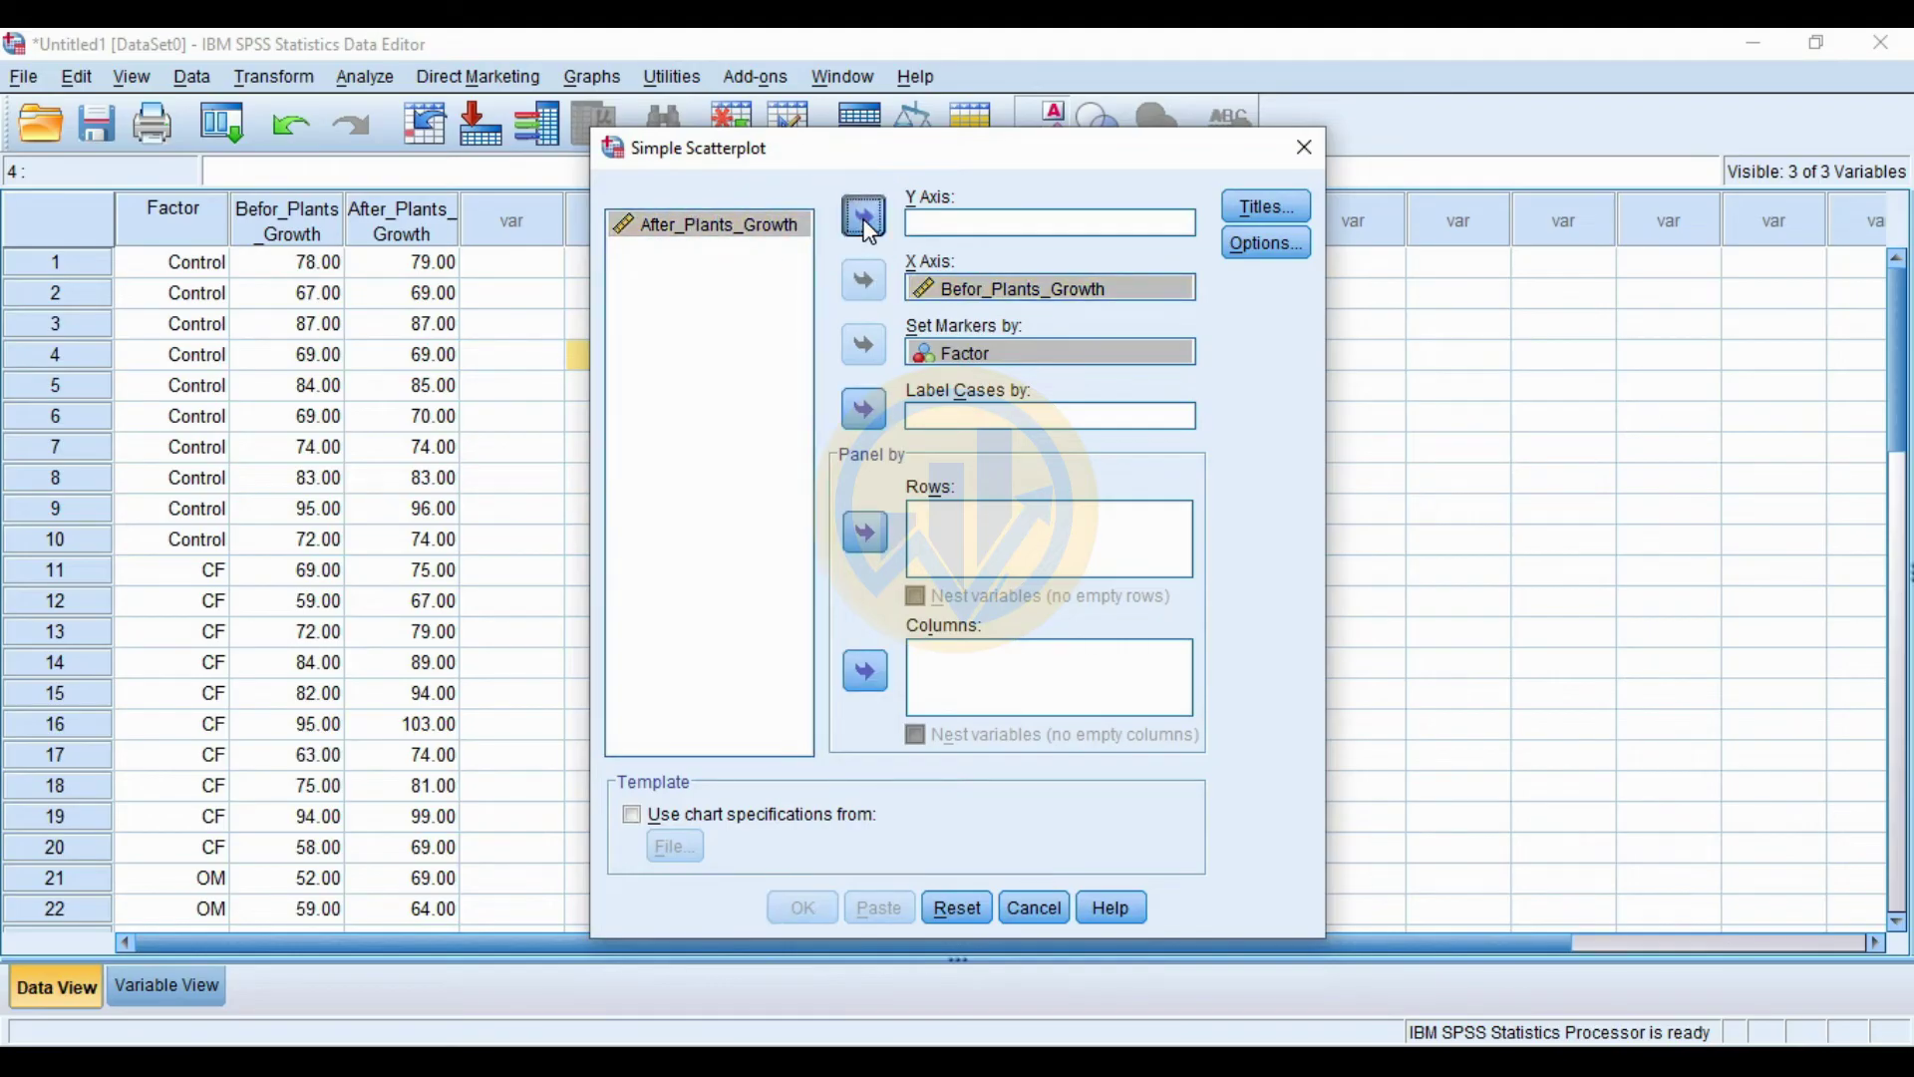
click(803, 906)
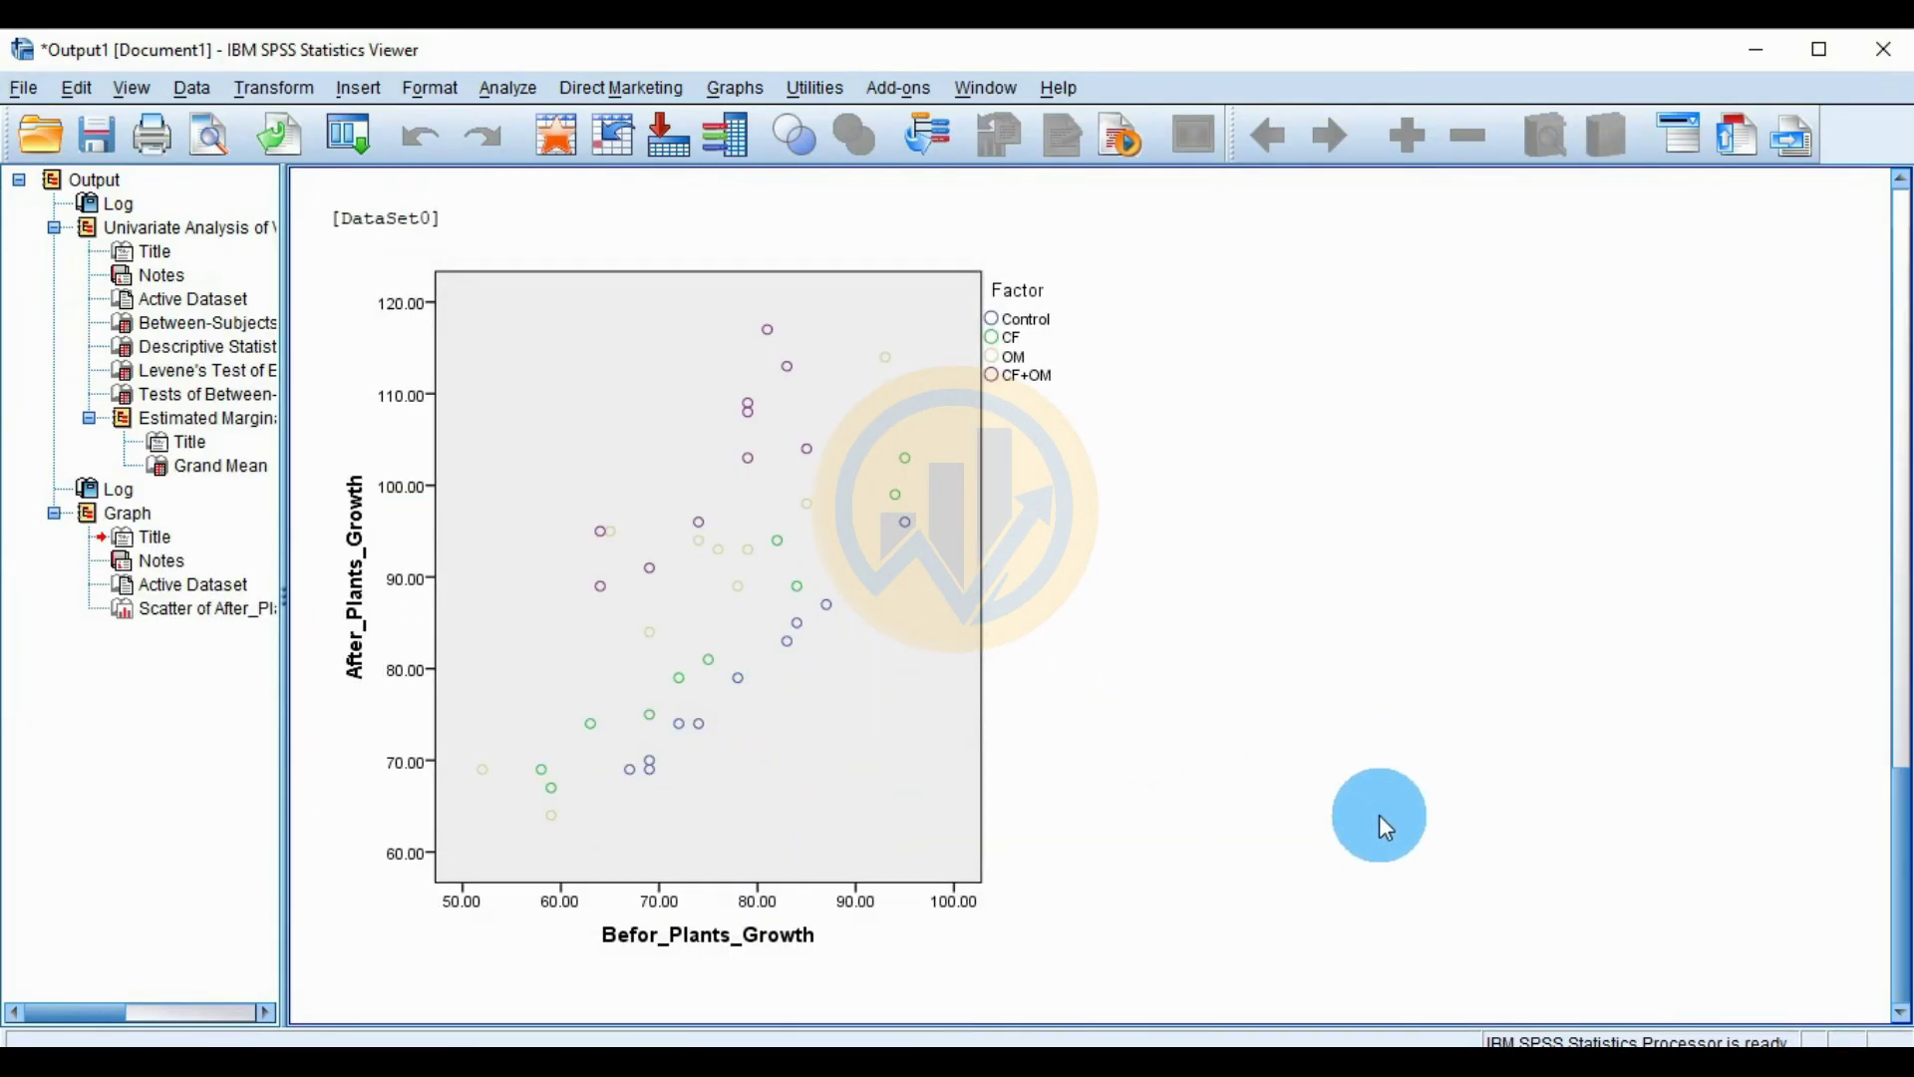
Open the scatterplot for editing and add linear fit lines for the Factor subgroups
click(685, 419)
double_click(674, 413)
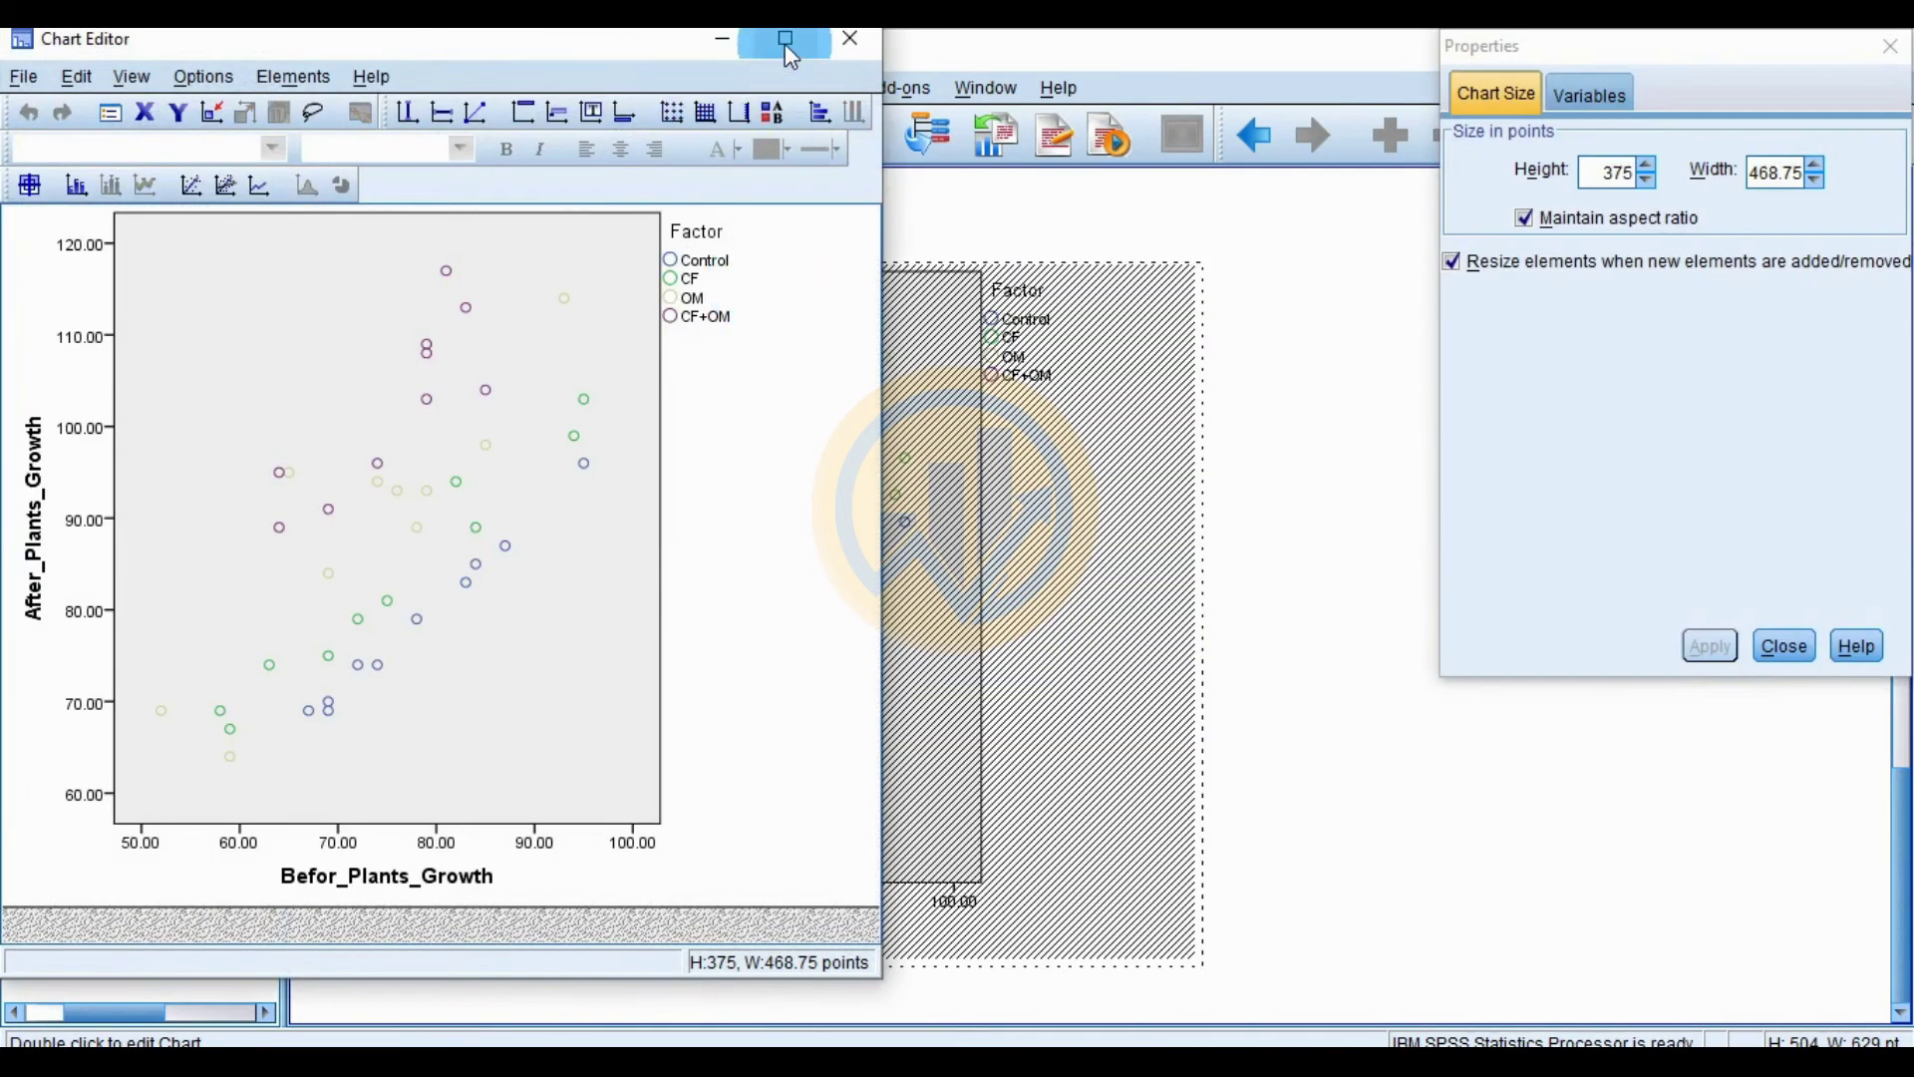
click(785, 41)
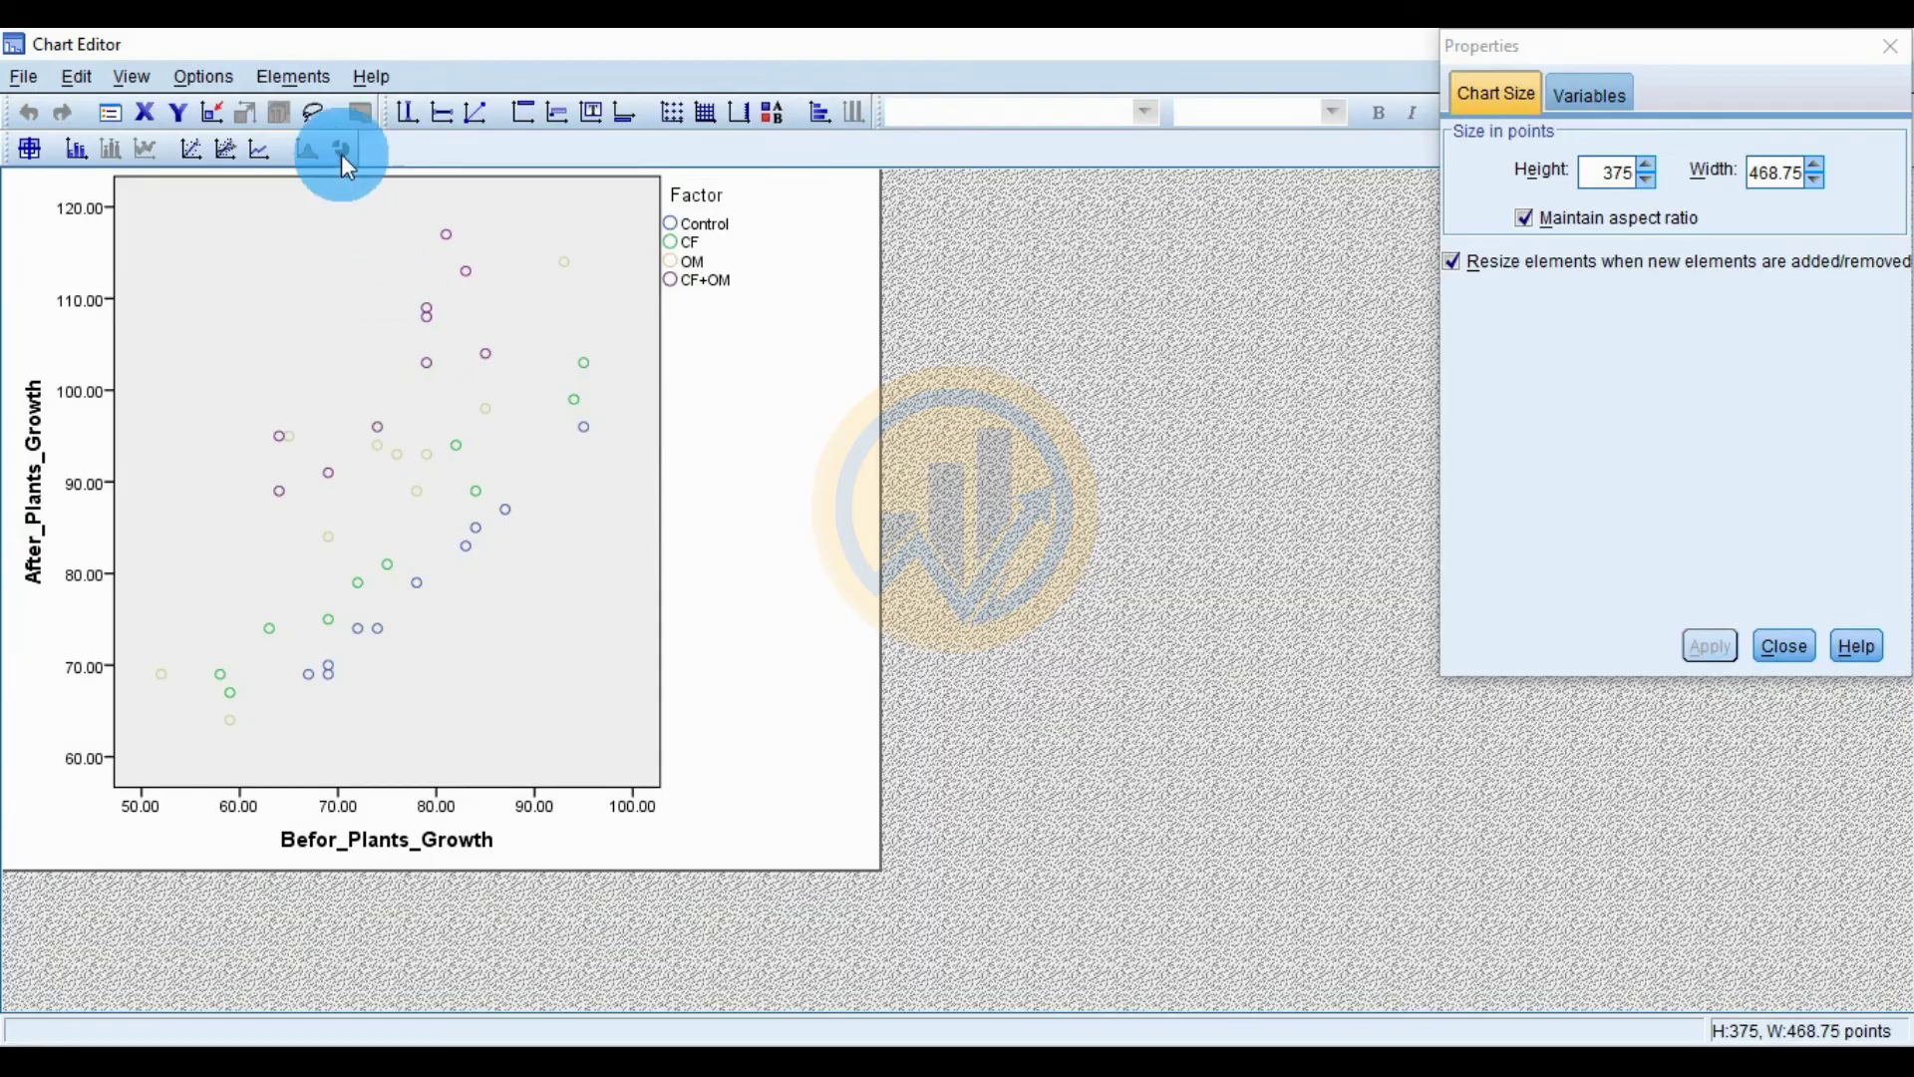
click(299, 77)
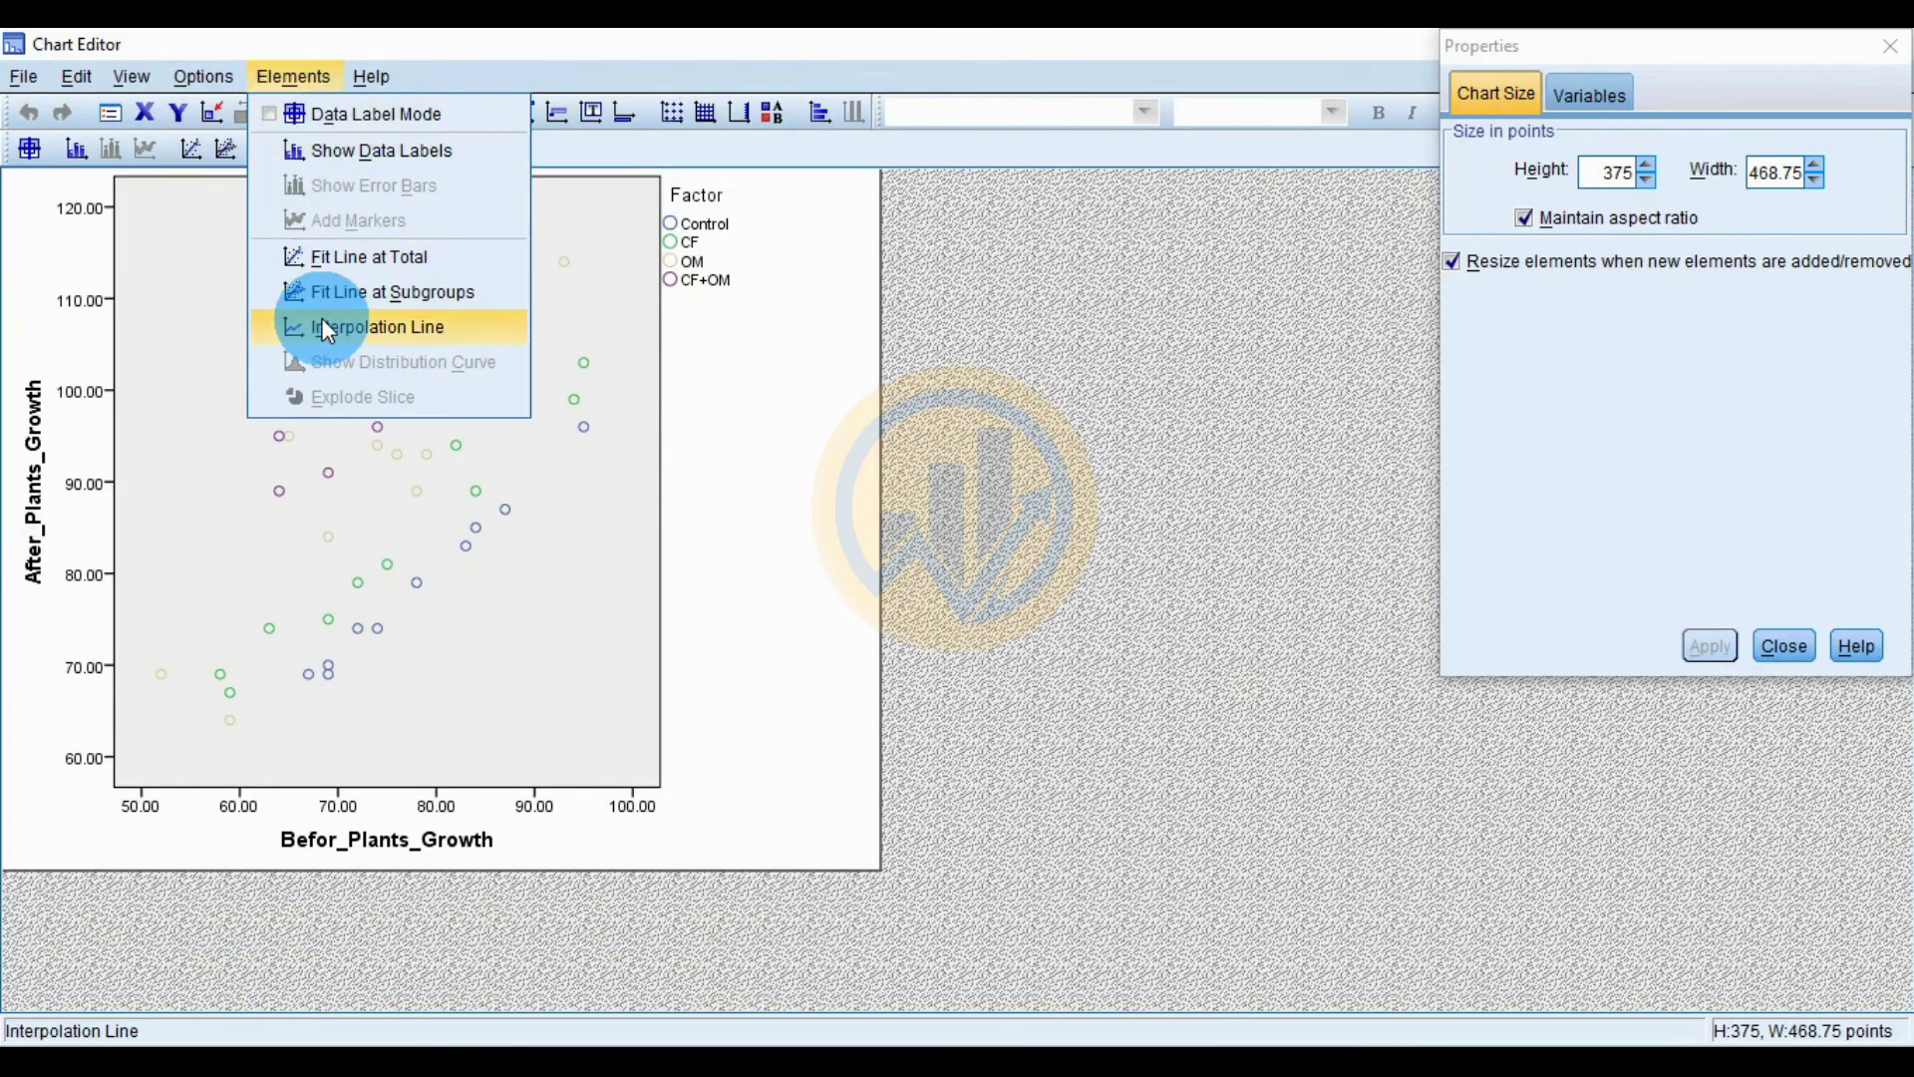
click(379, 295)
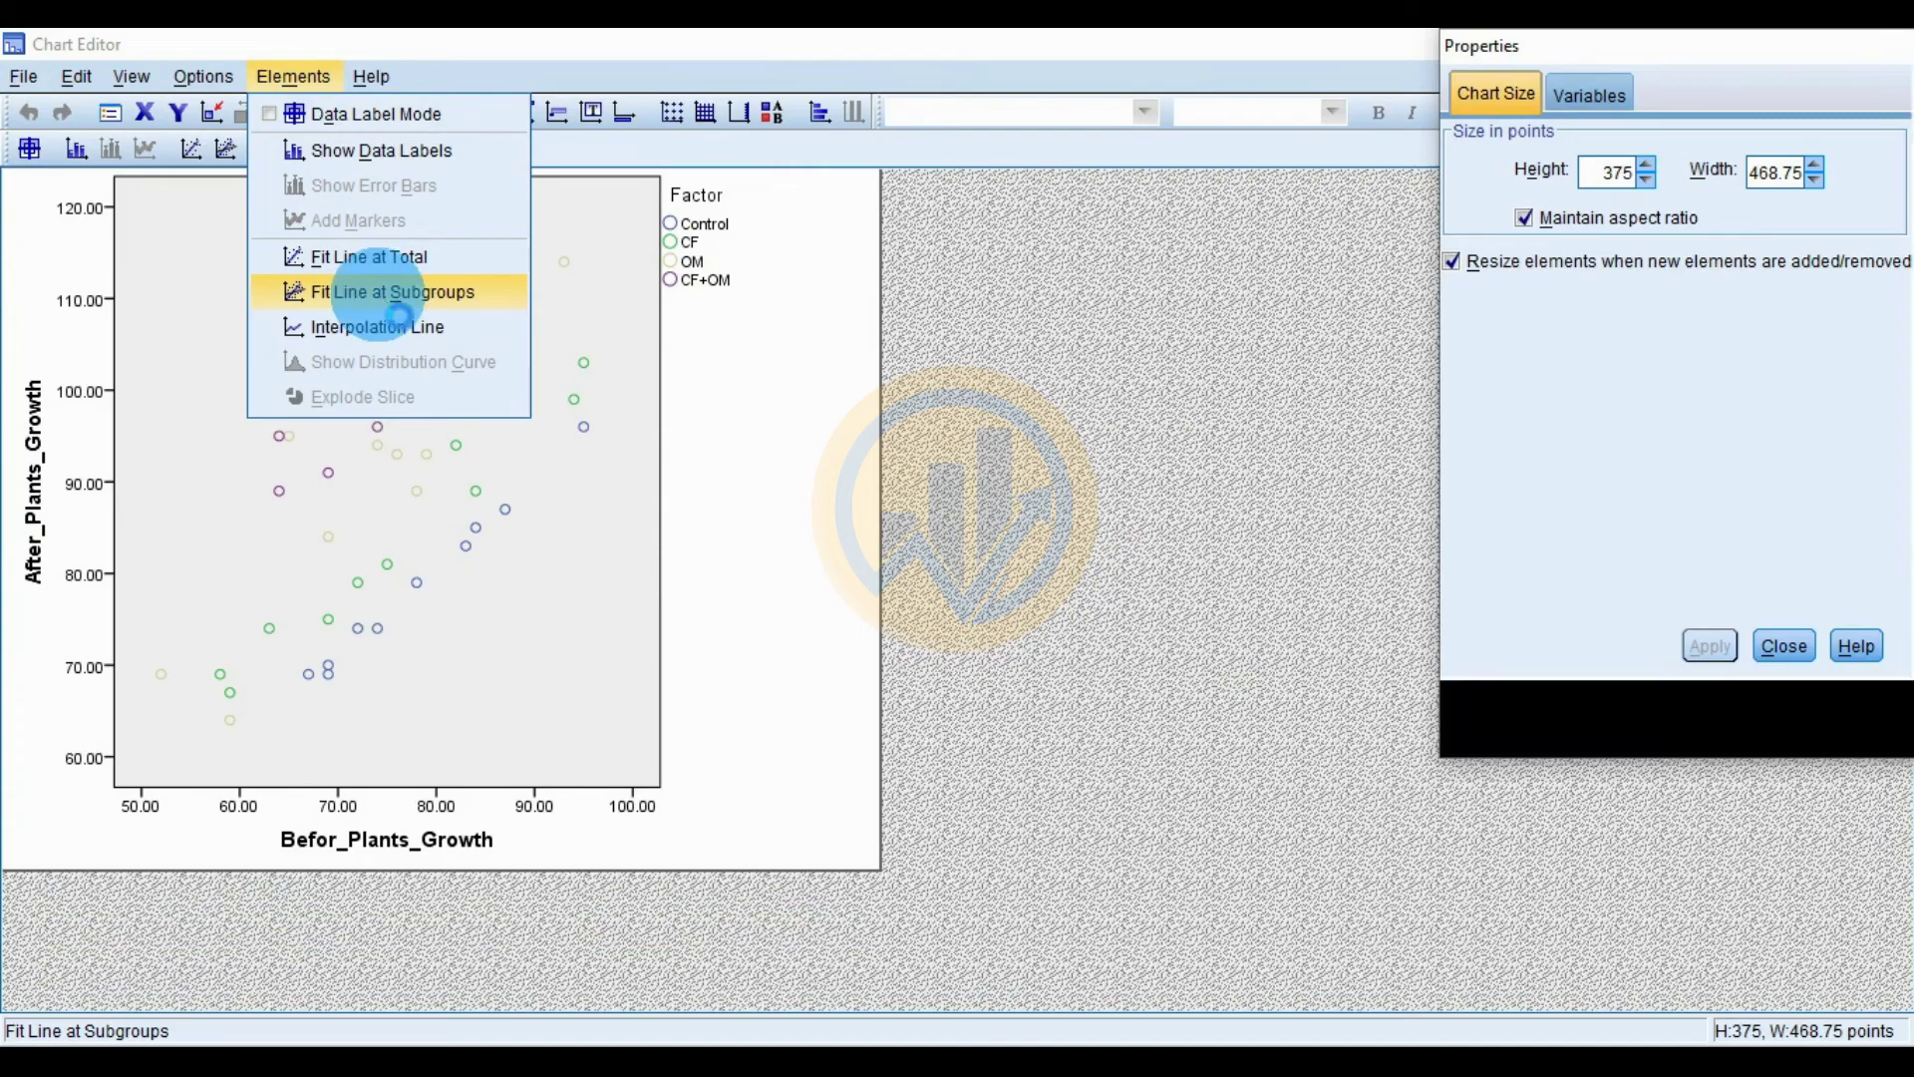
click(383, 295)
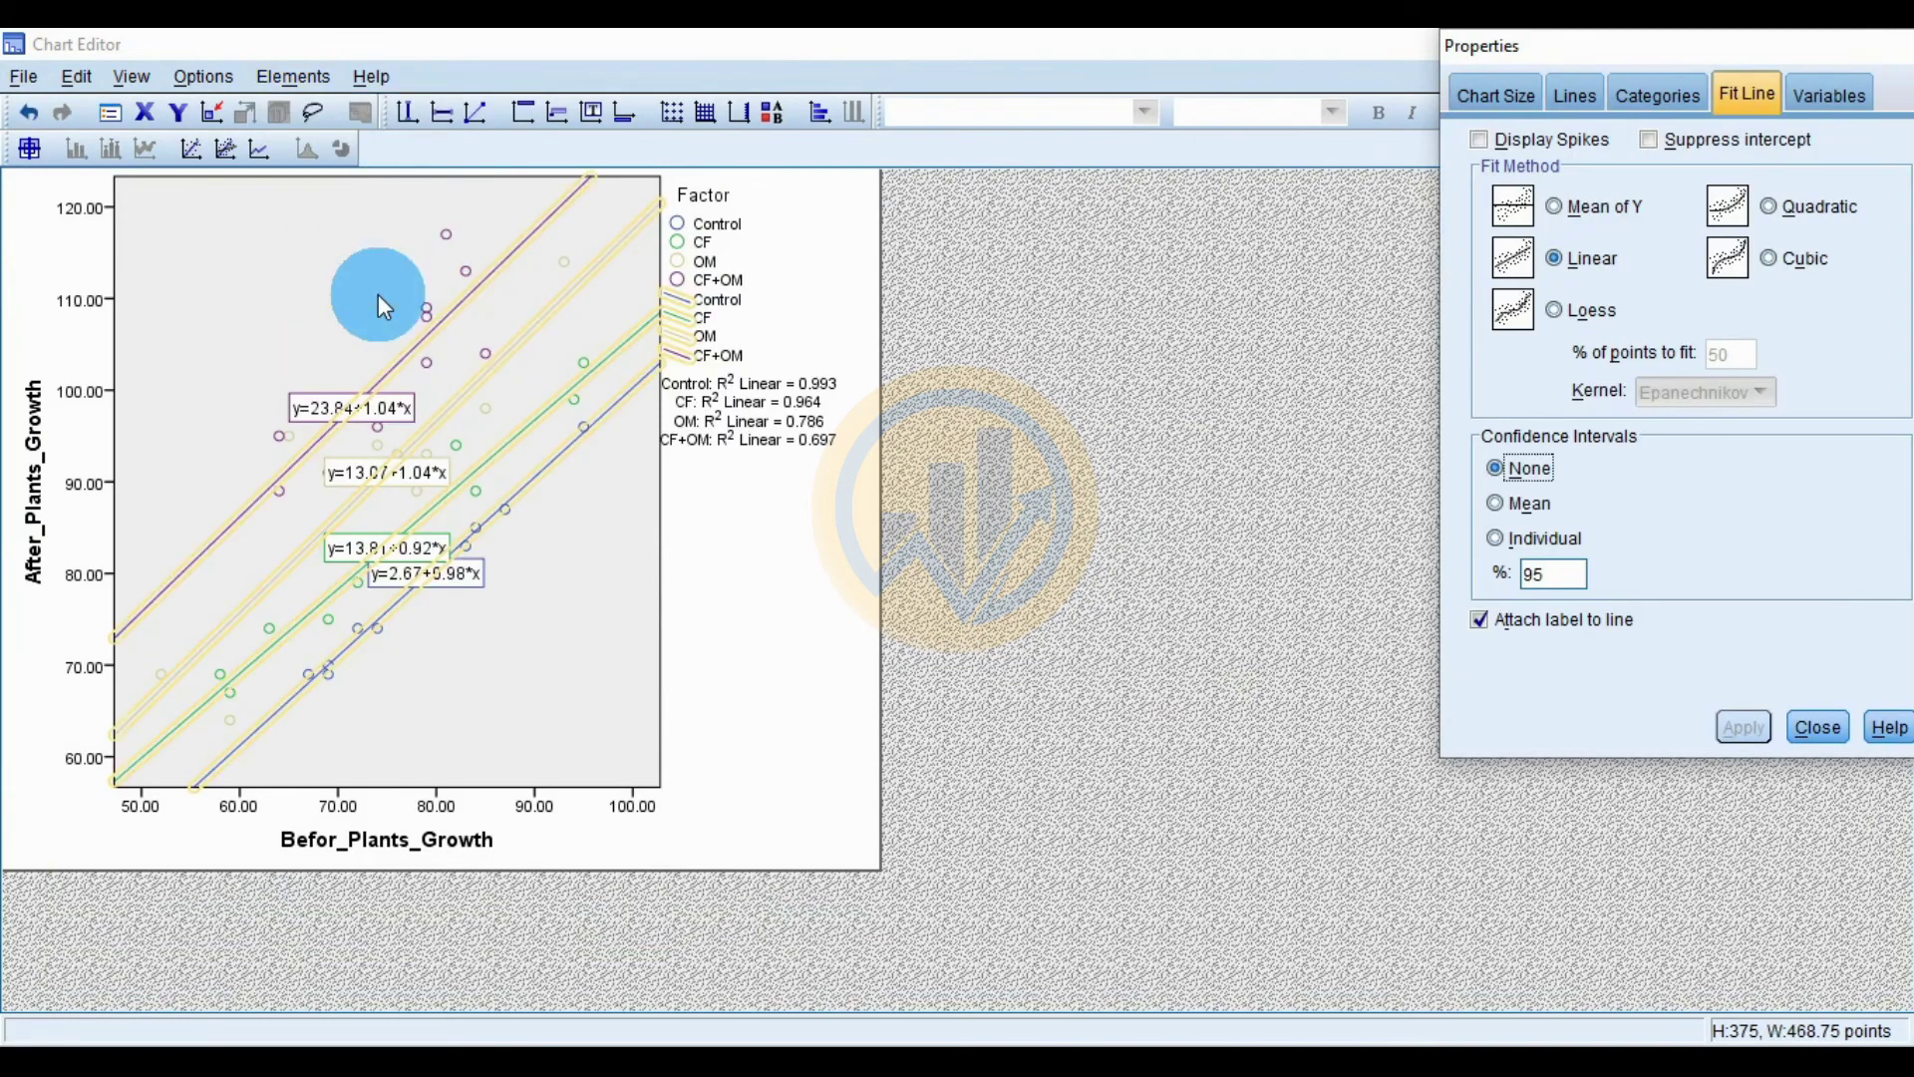
click(1556, 263)
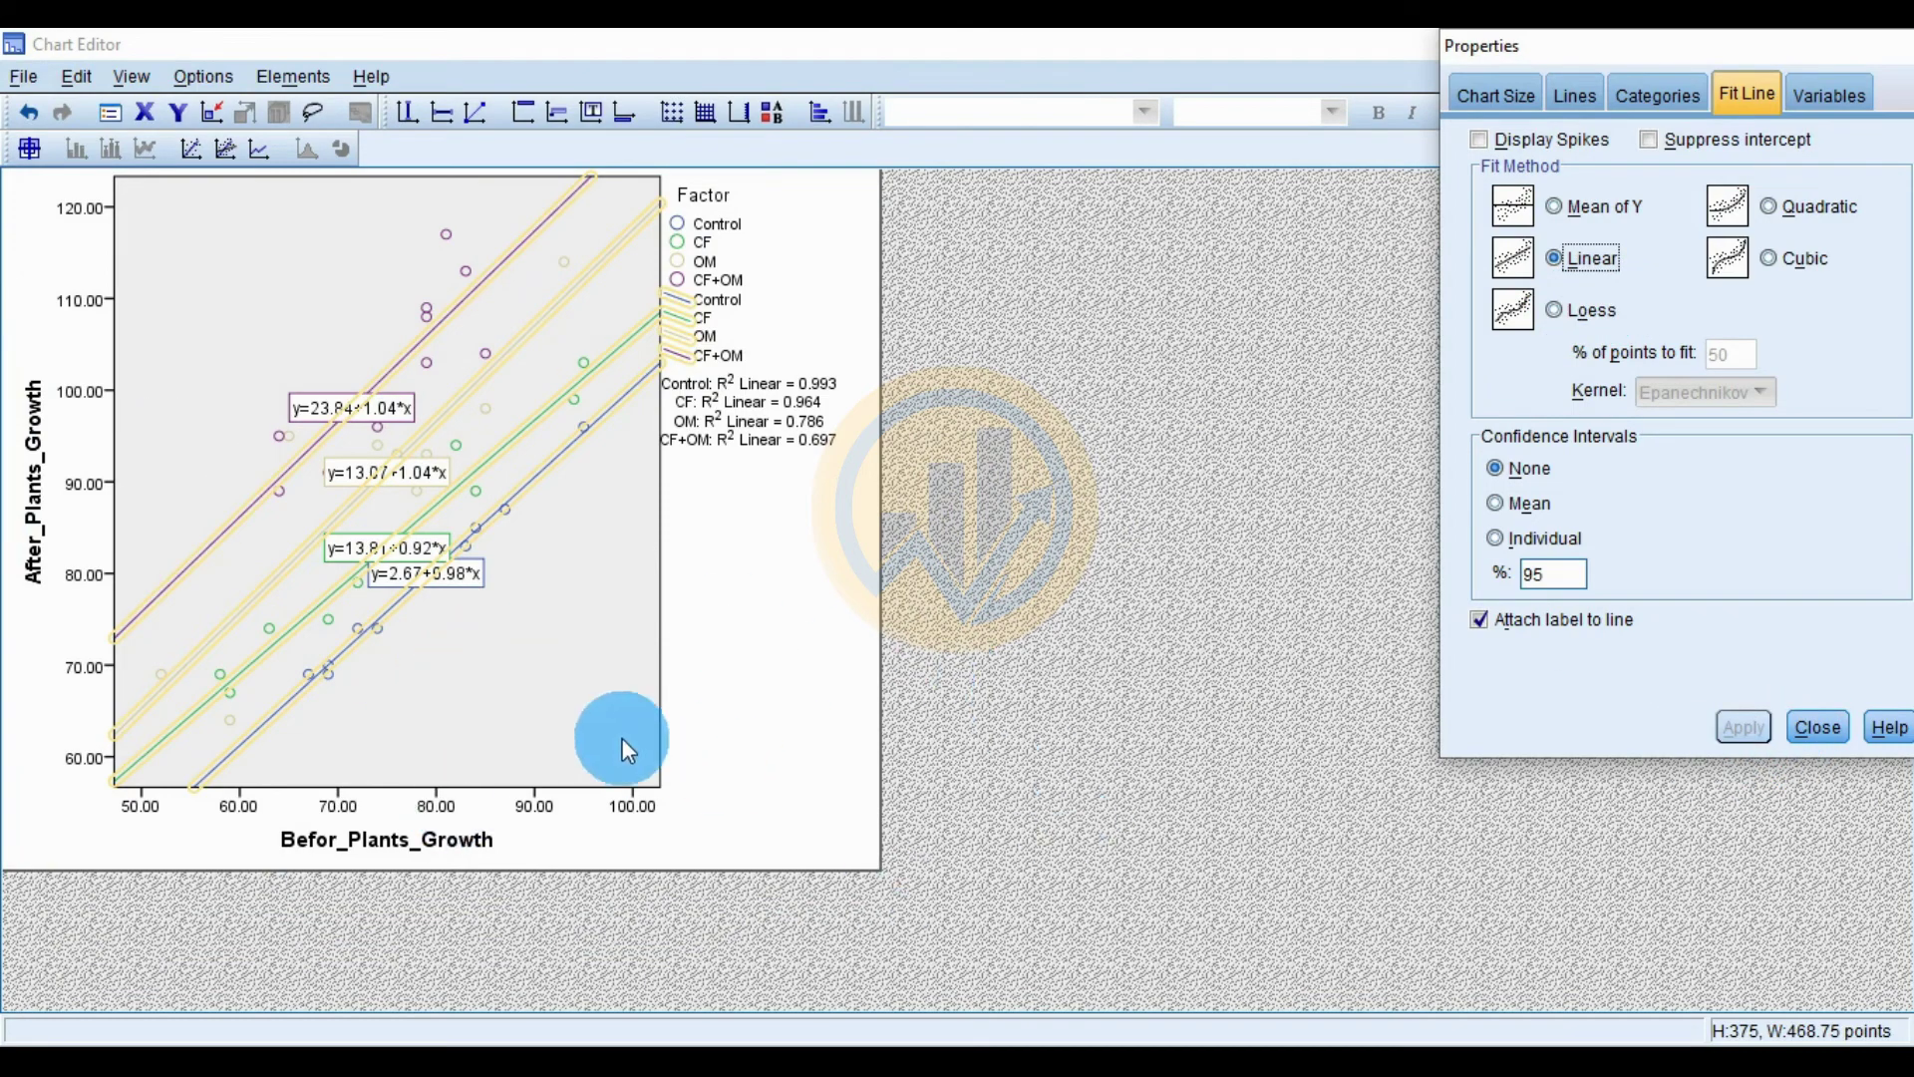
Fill the scatterplot's plot area with white (255, 255, 255)
click(583, 636)
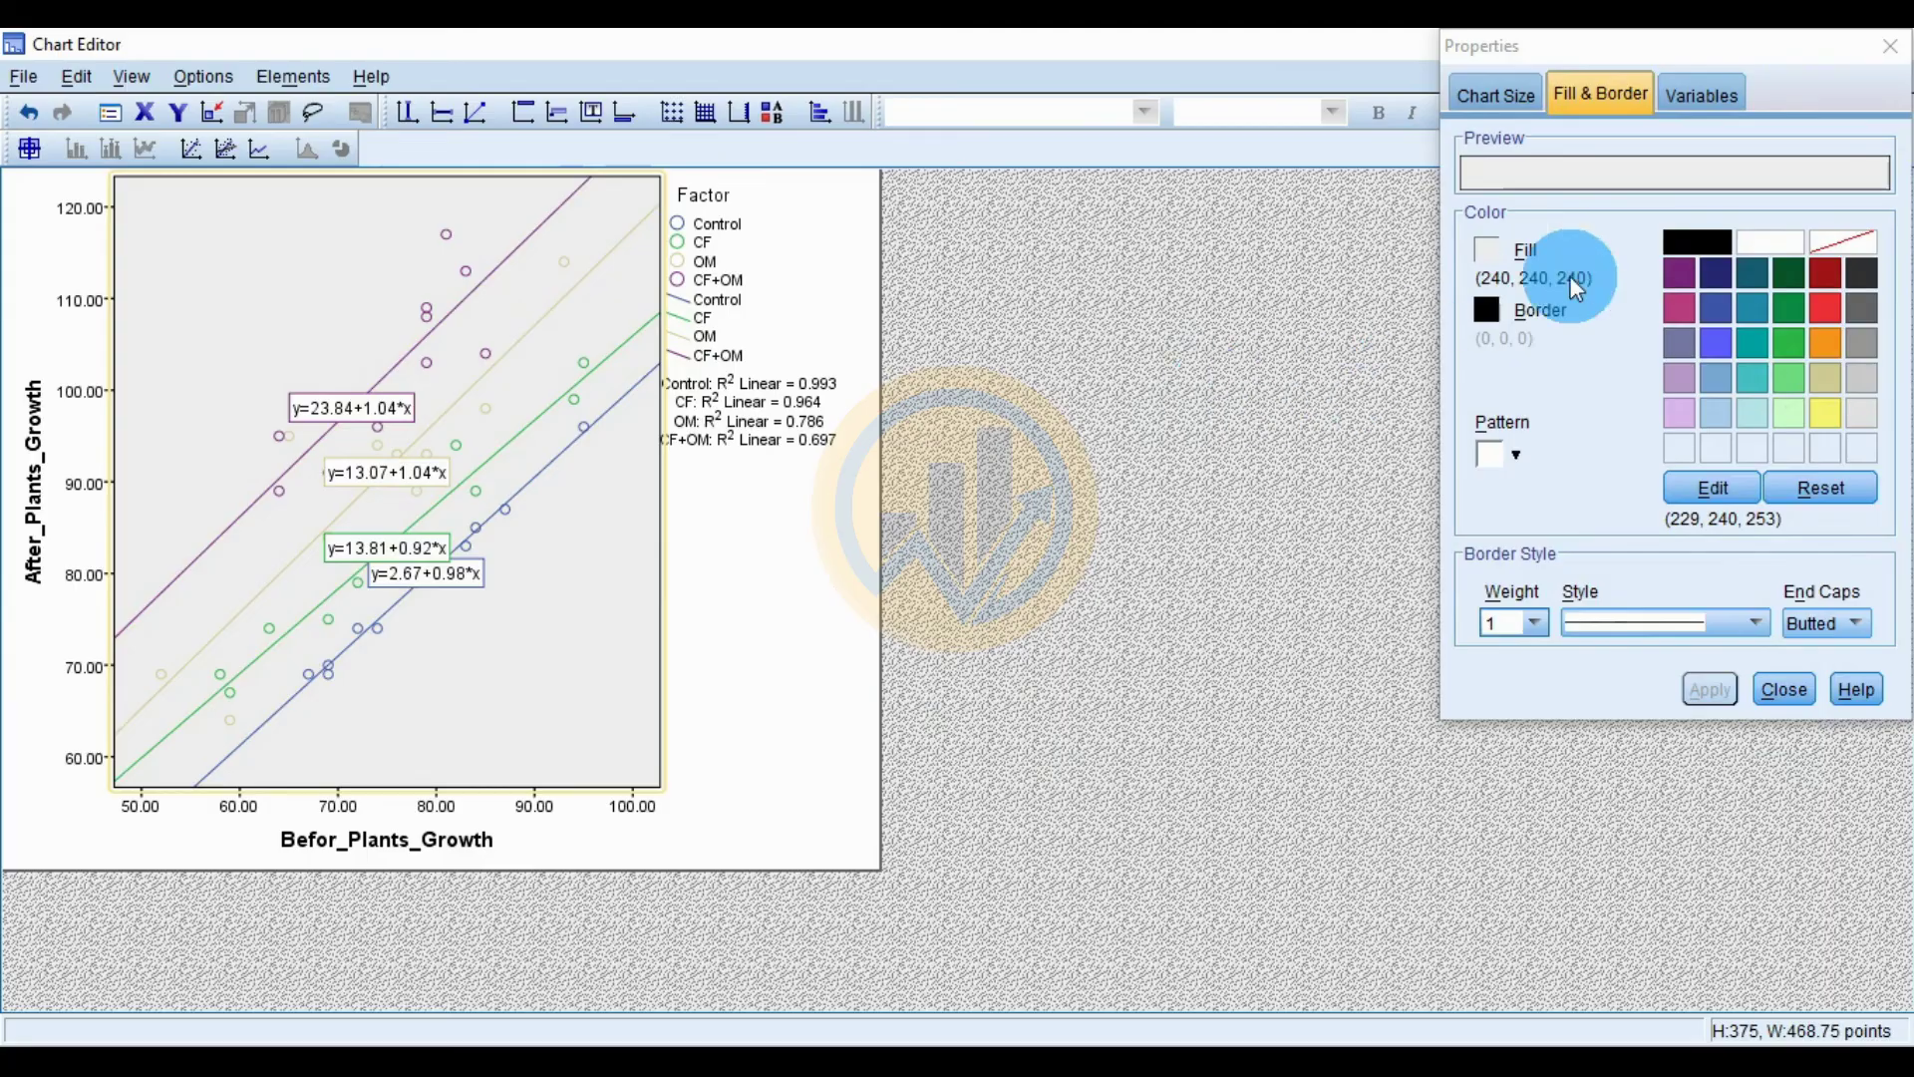
click(1770, 240)
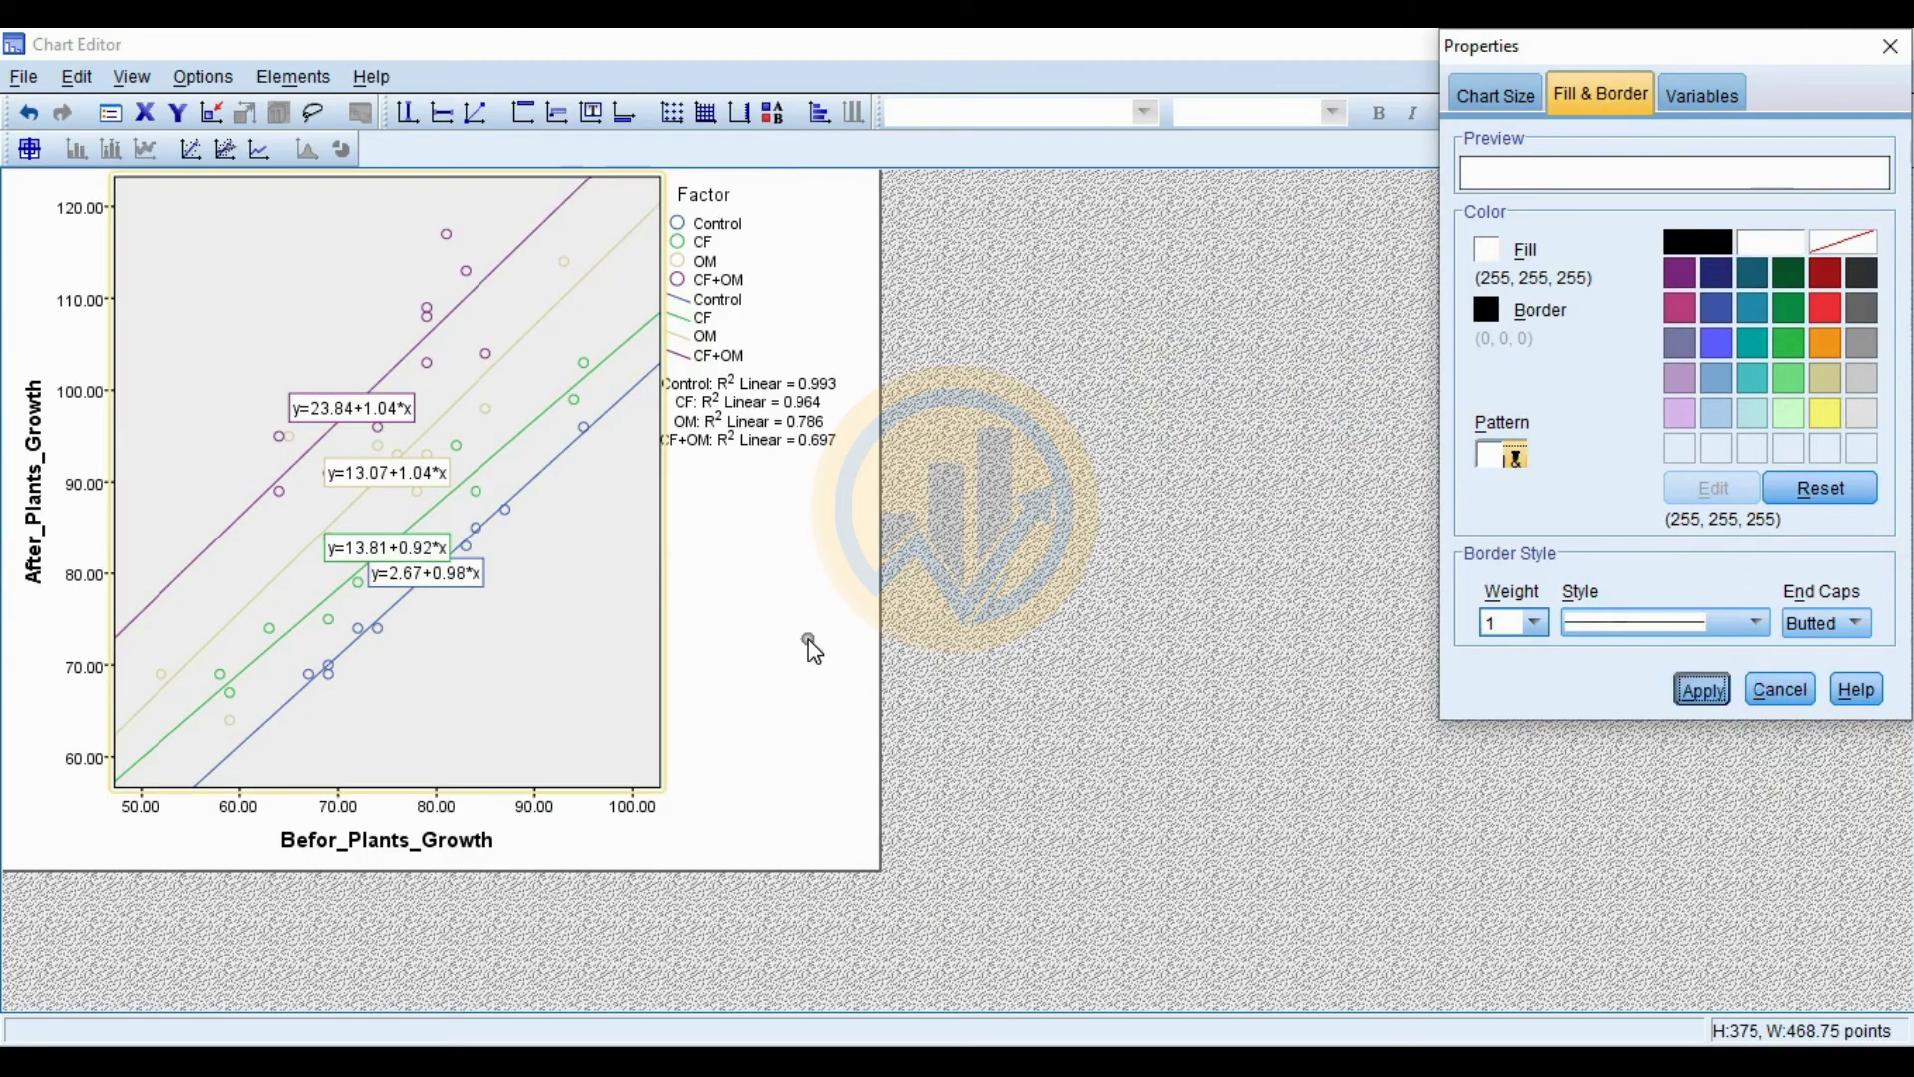
key(Return)
Set the line weight of the Control group's fit line to 2
click(539, 494)
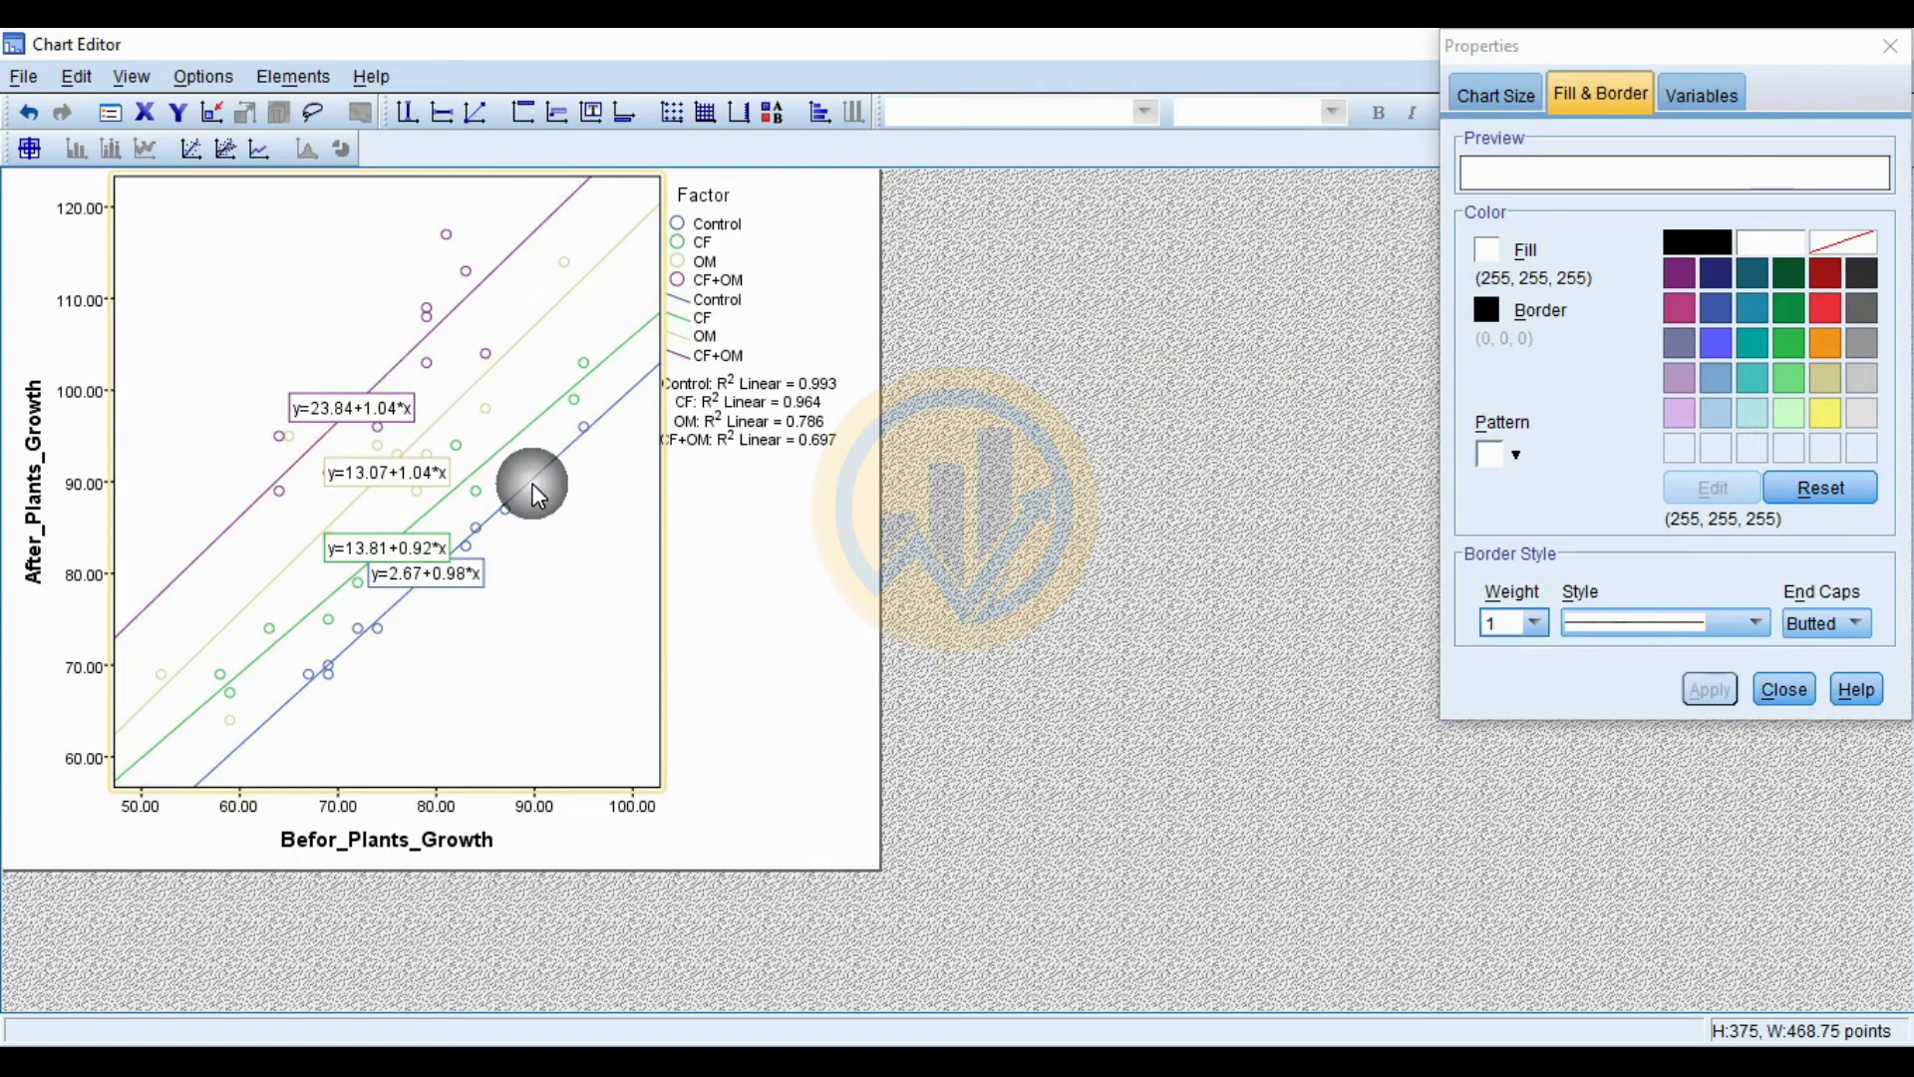
click(529, 485)
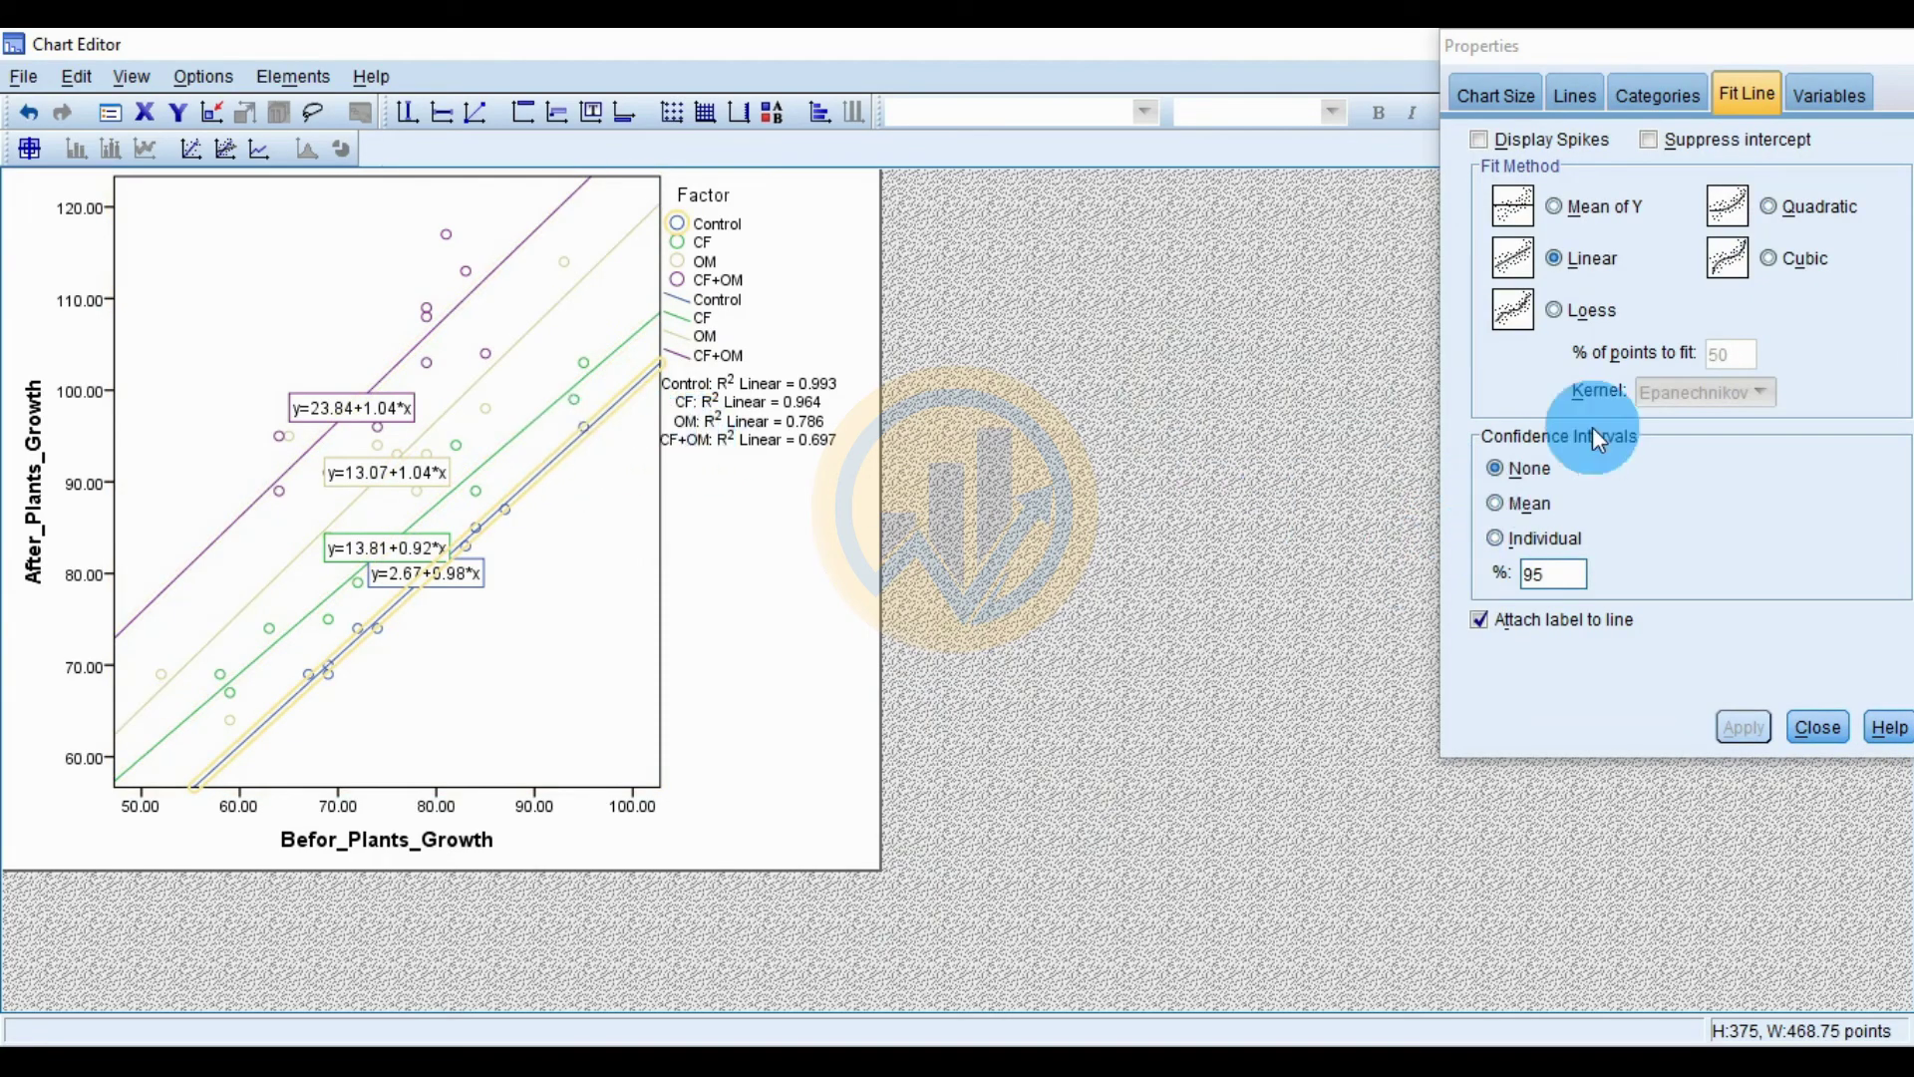
click(1575, 95)
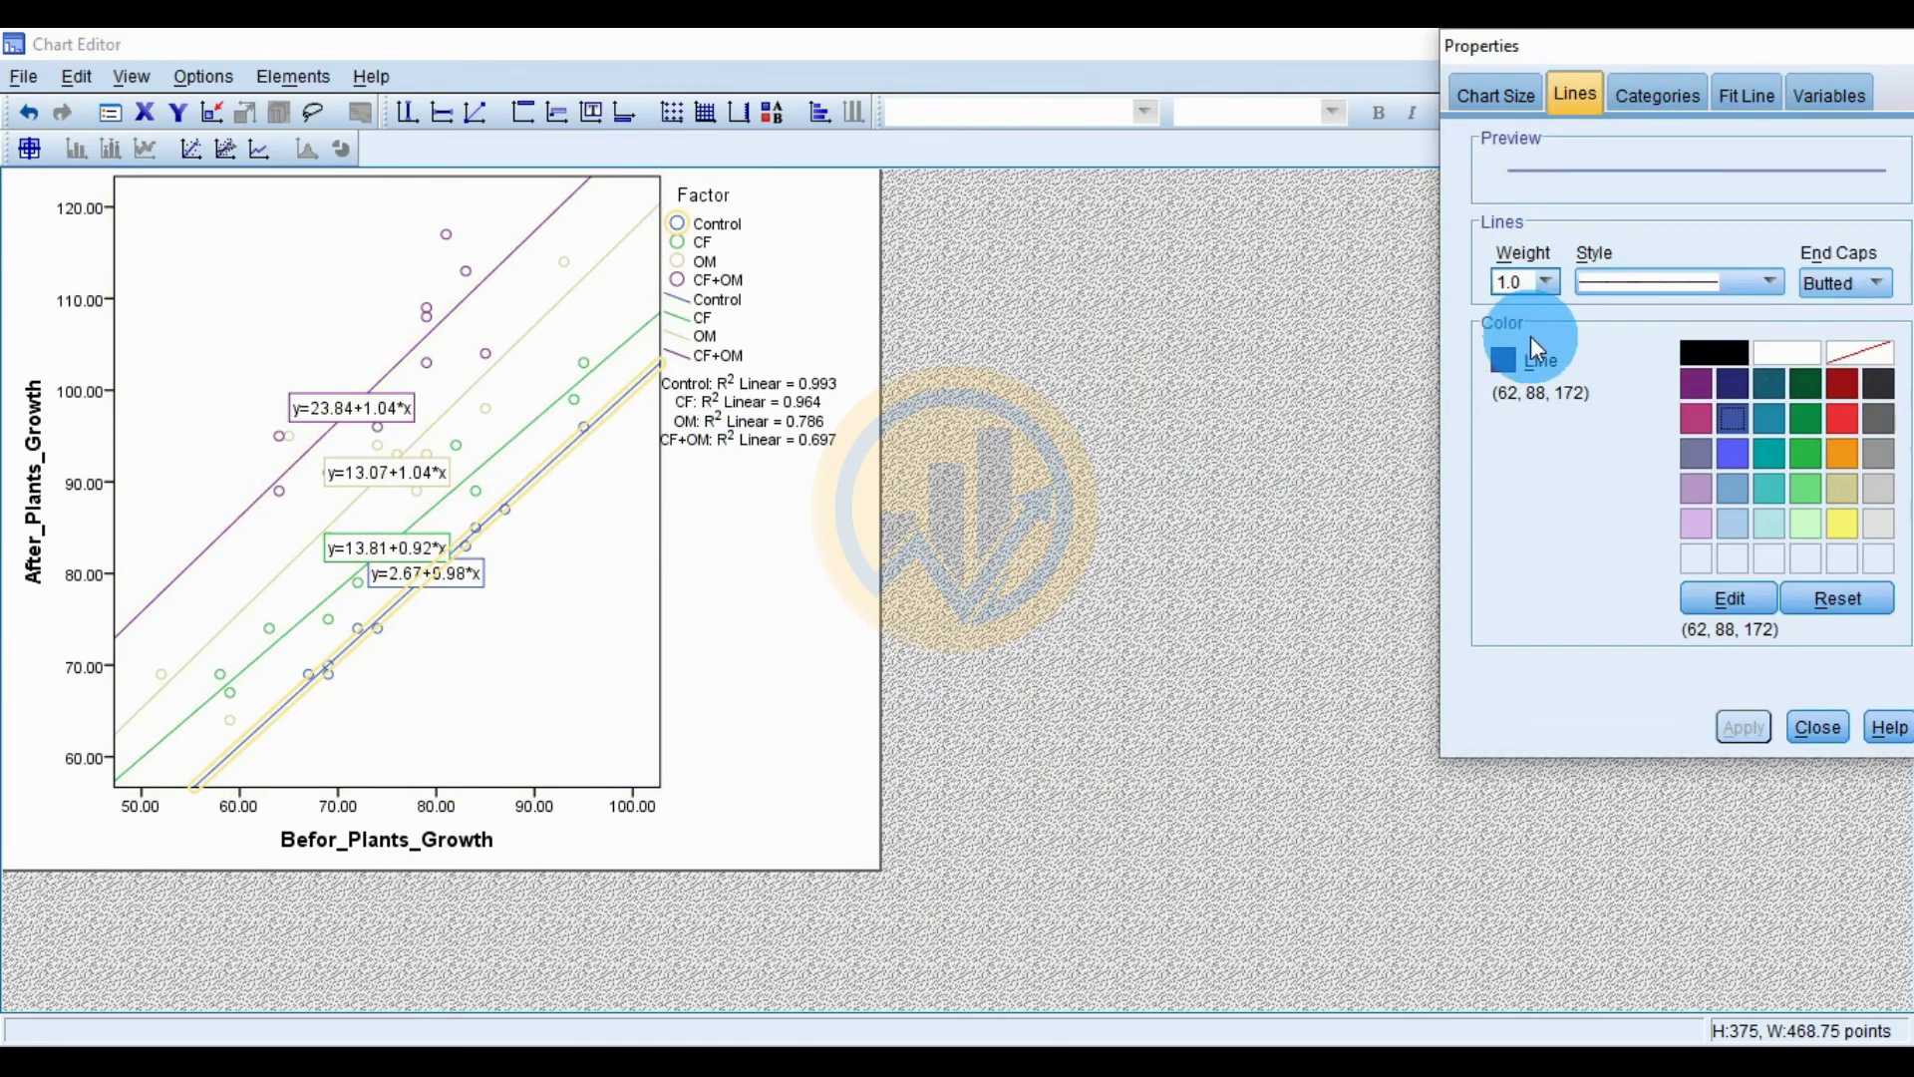
click(1549, 283)
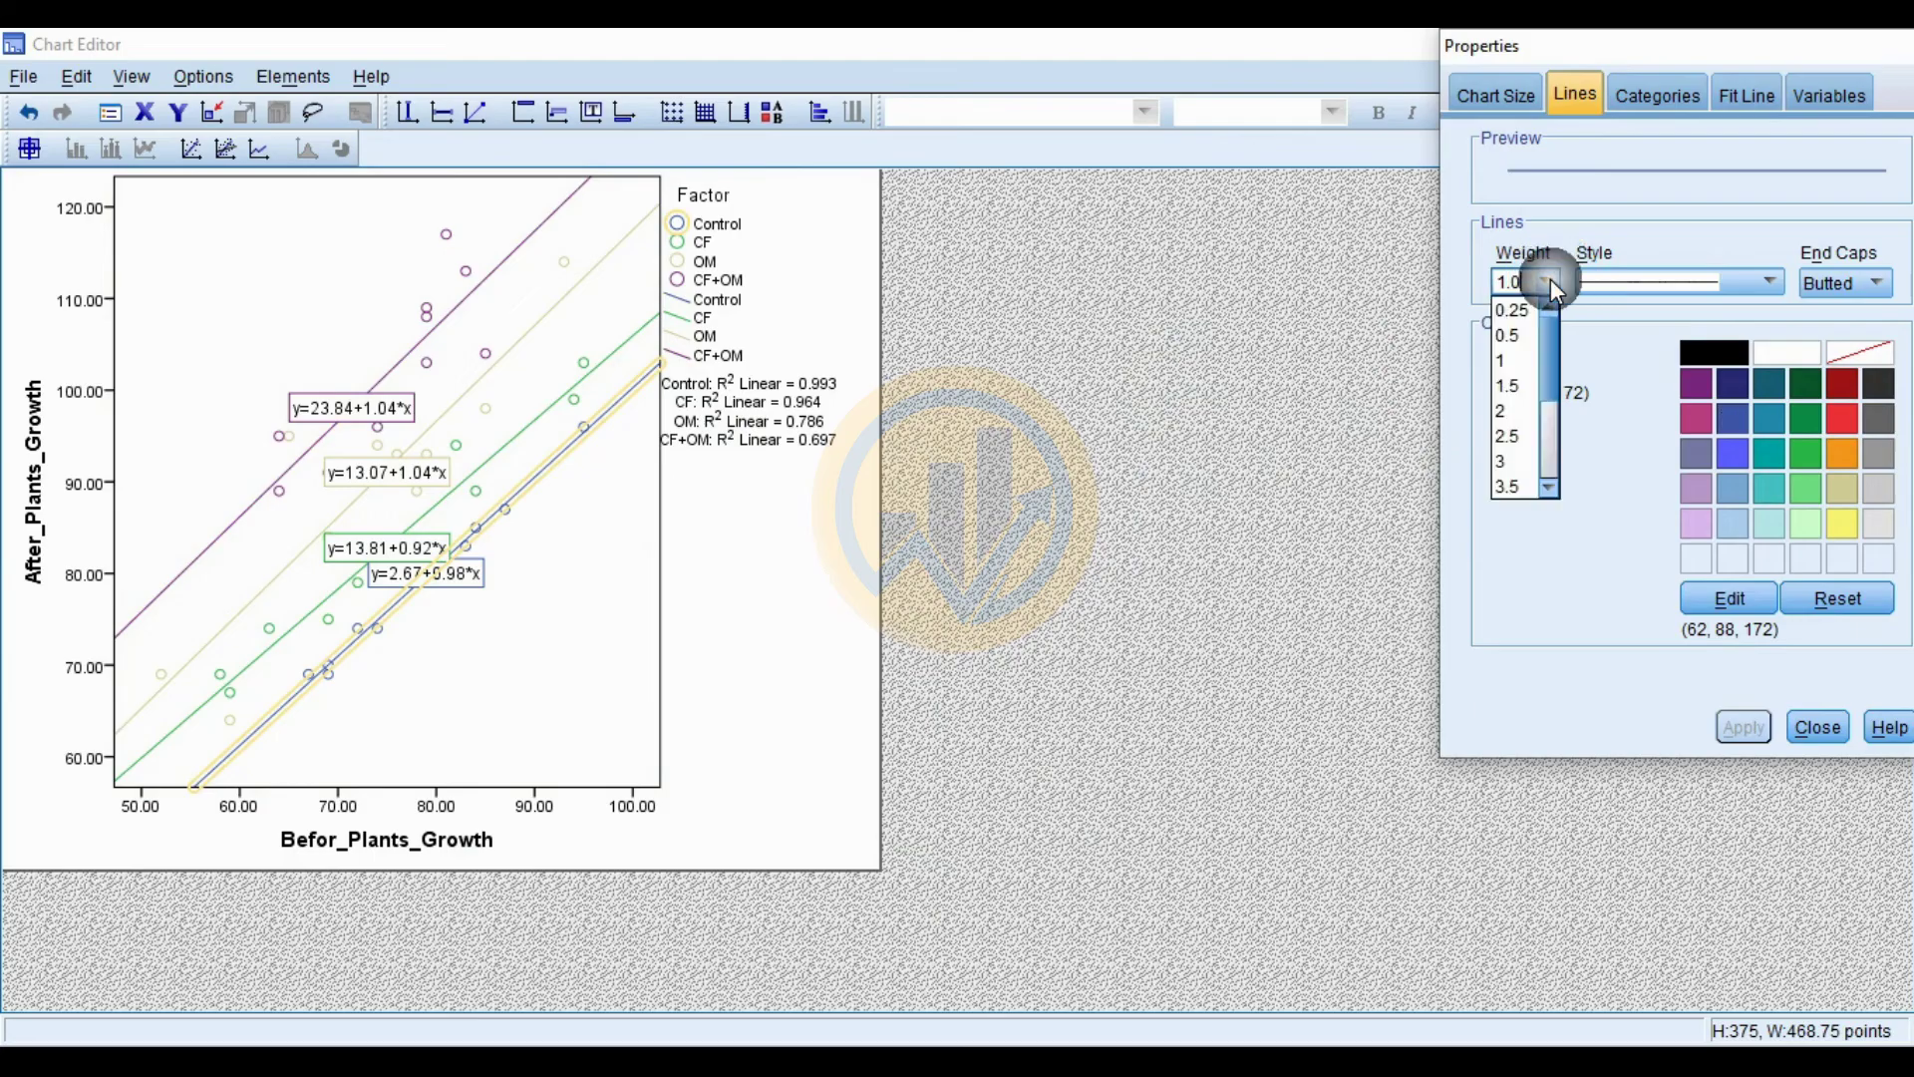
click(1509, 413)
click(1732, 728)
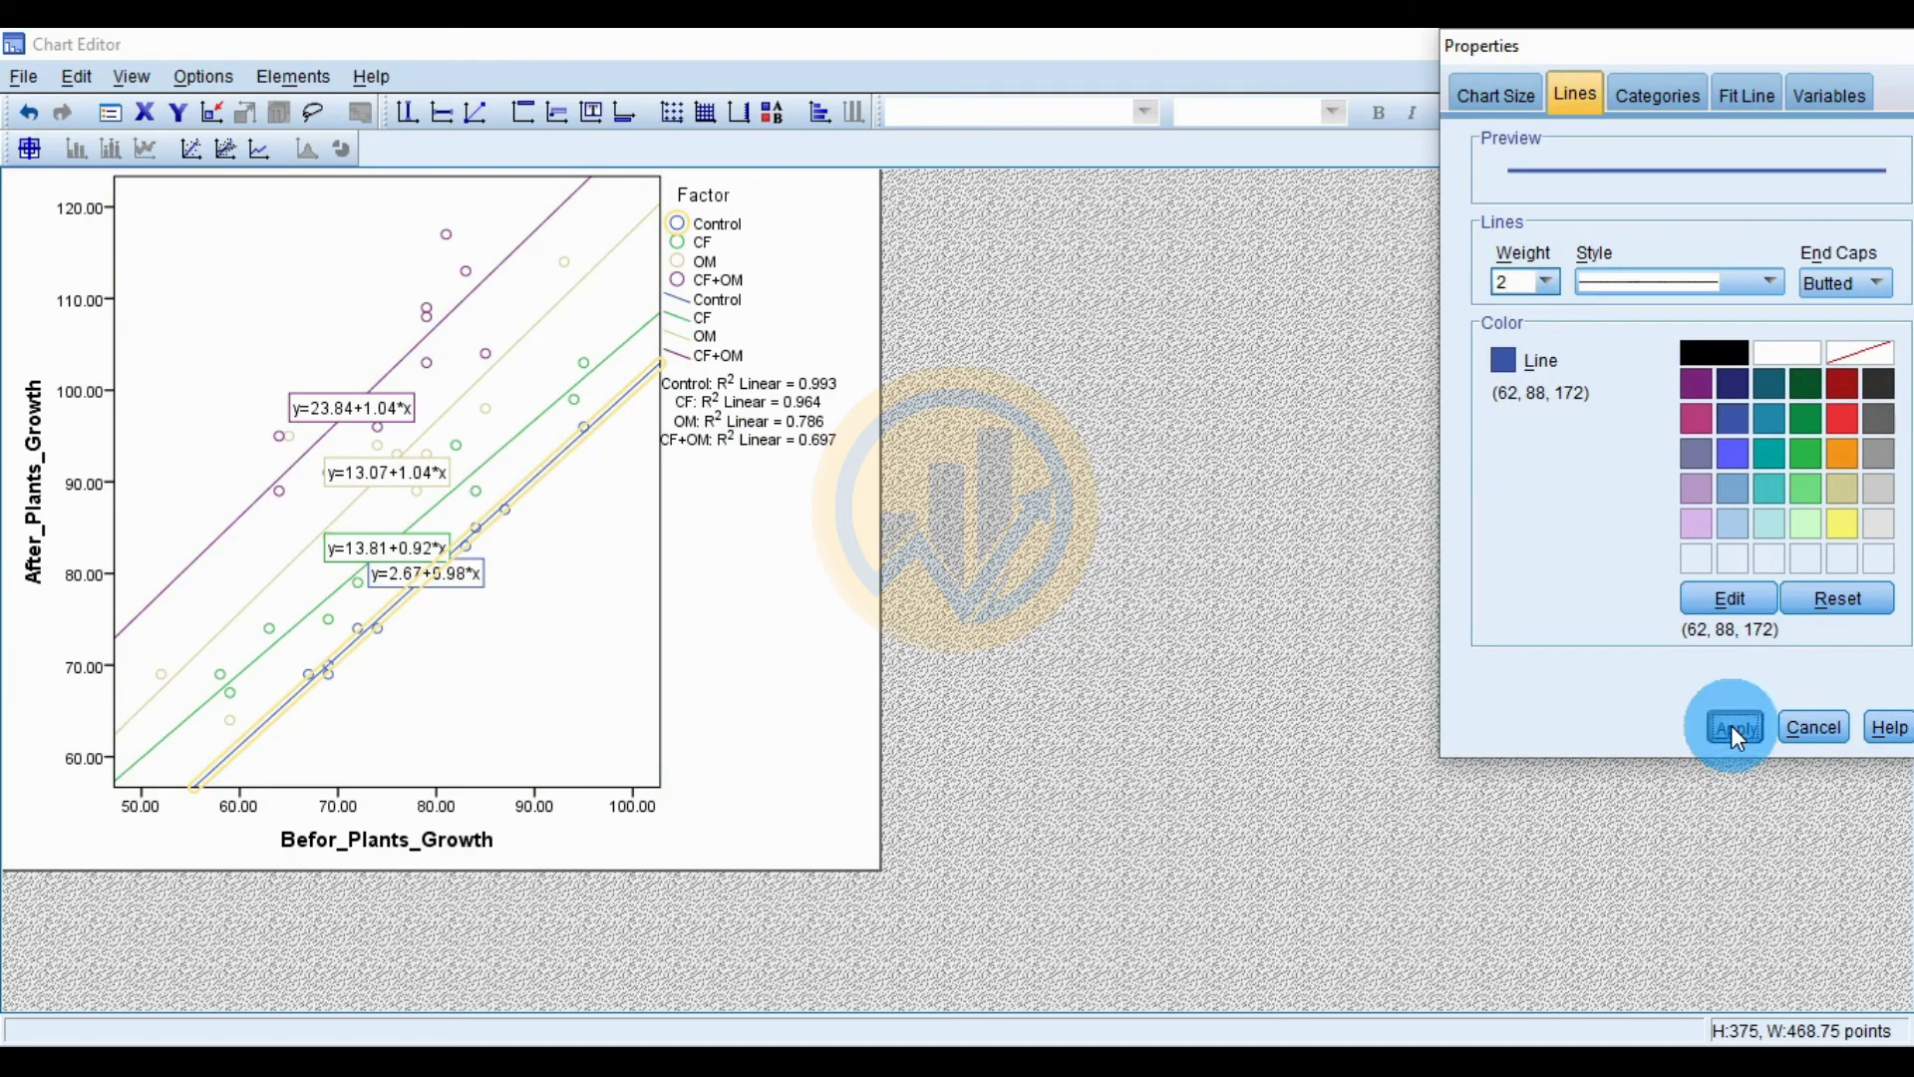
Select the fit lines of all Factor groups and set their line weight to 2
click(606, 357)
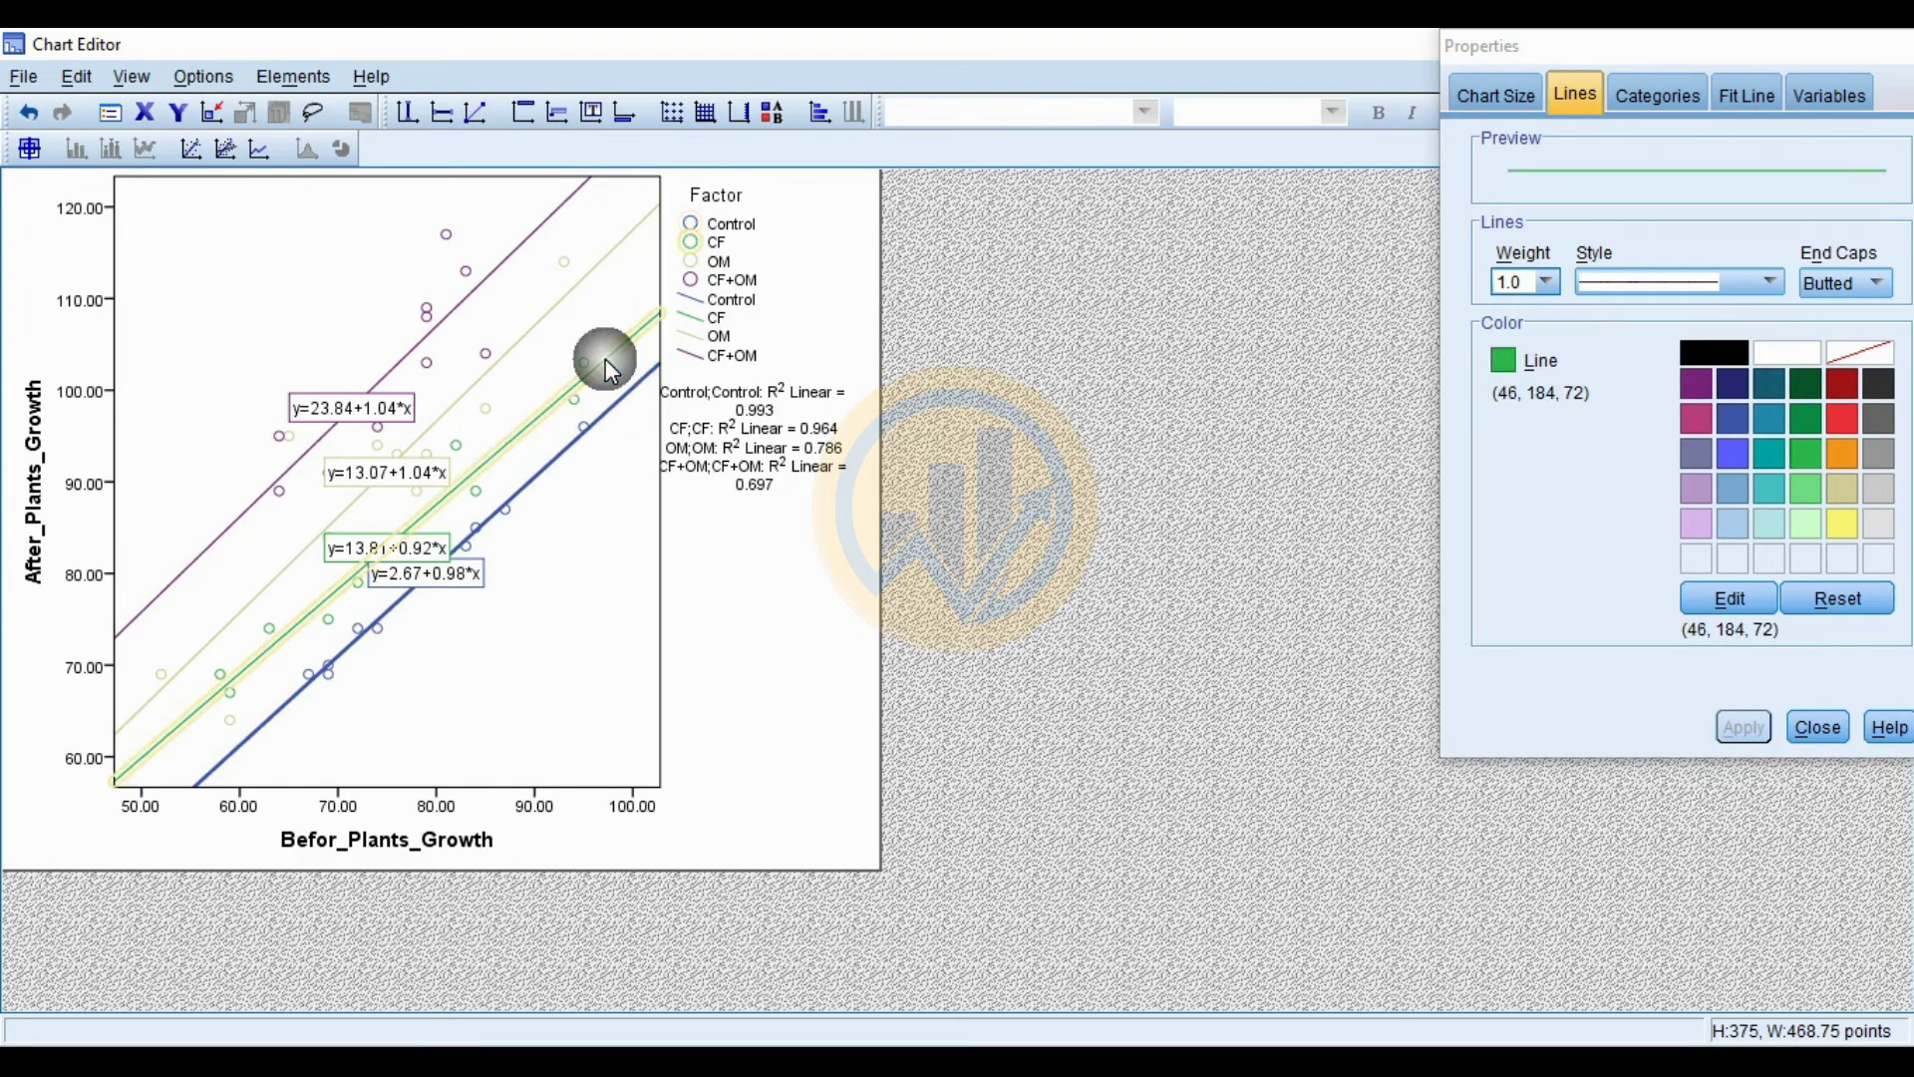
click(606, 455)
click(600, 360)
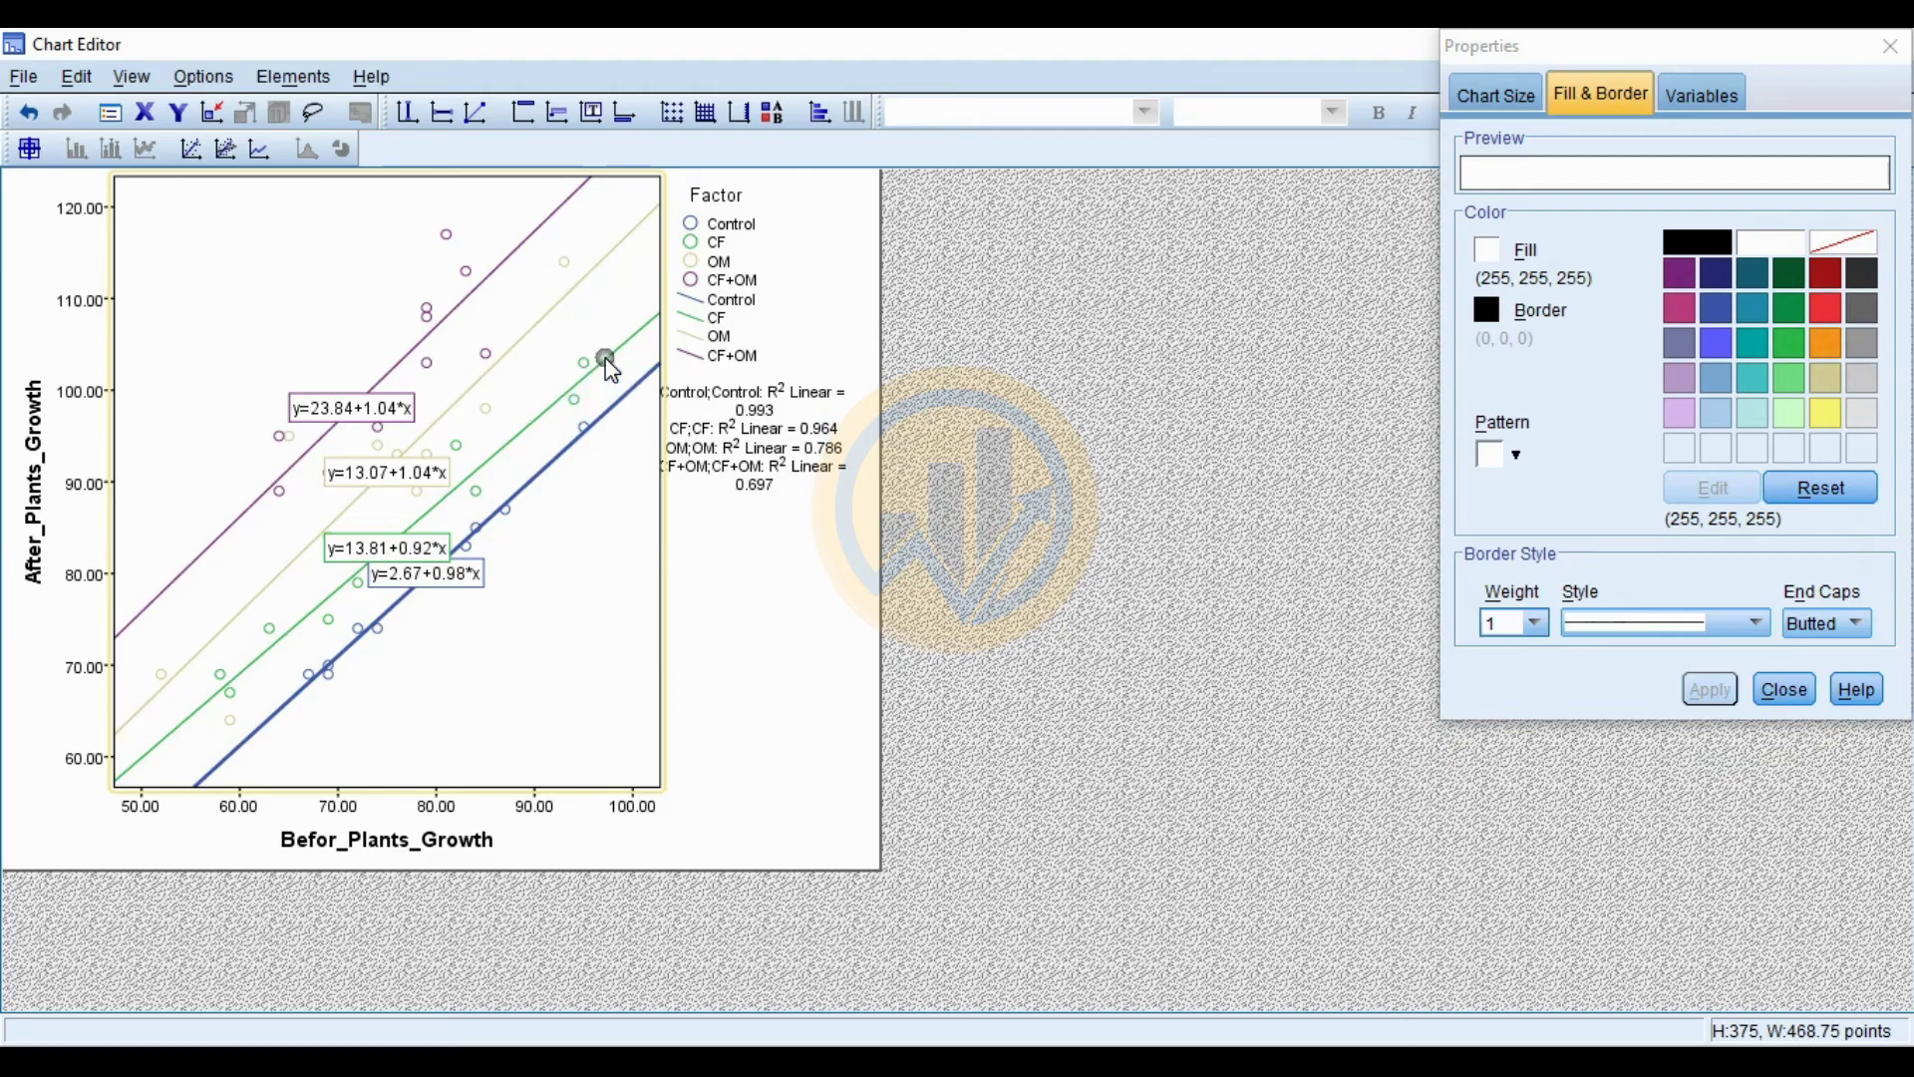
click(607, 357)
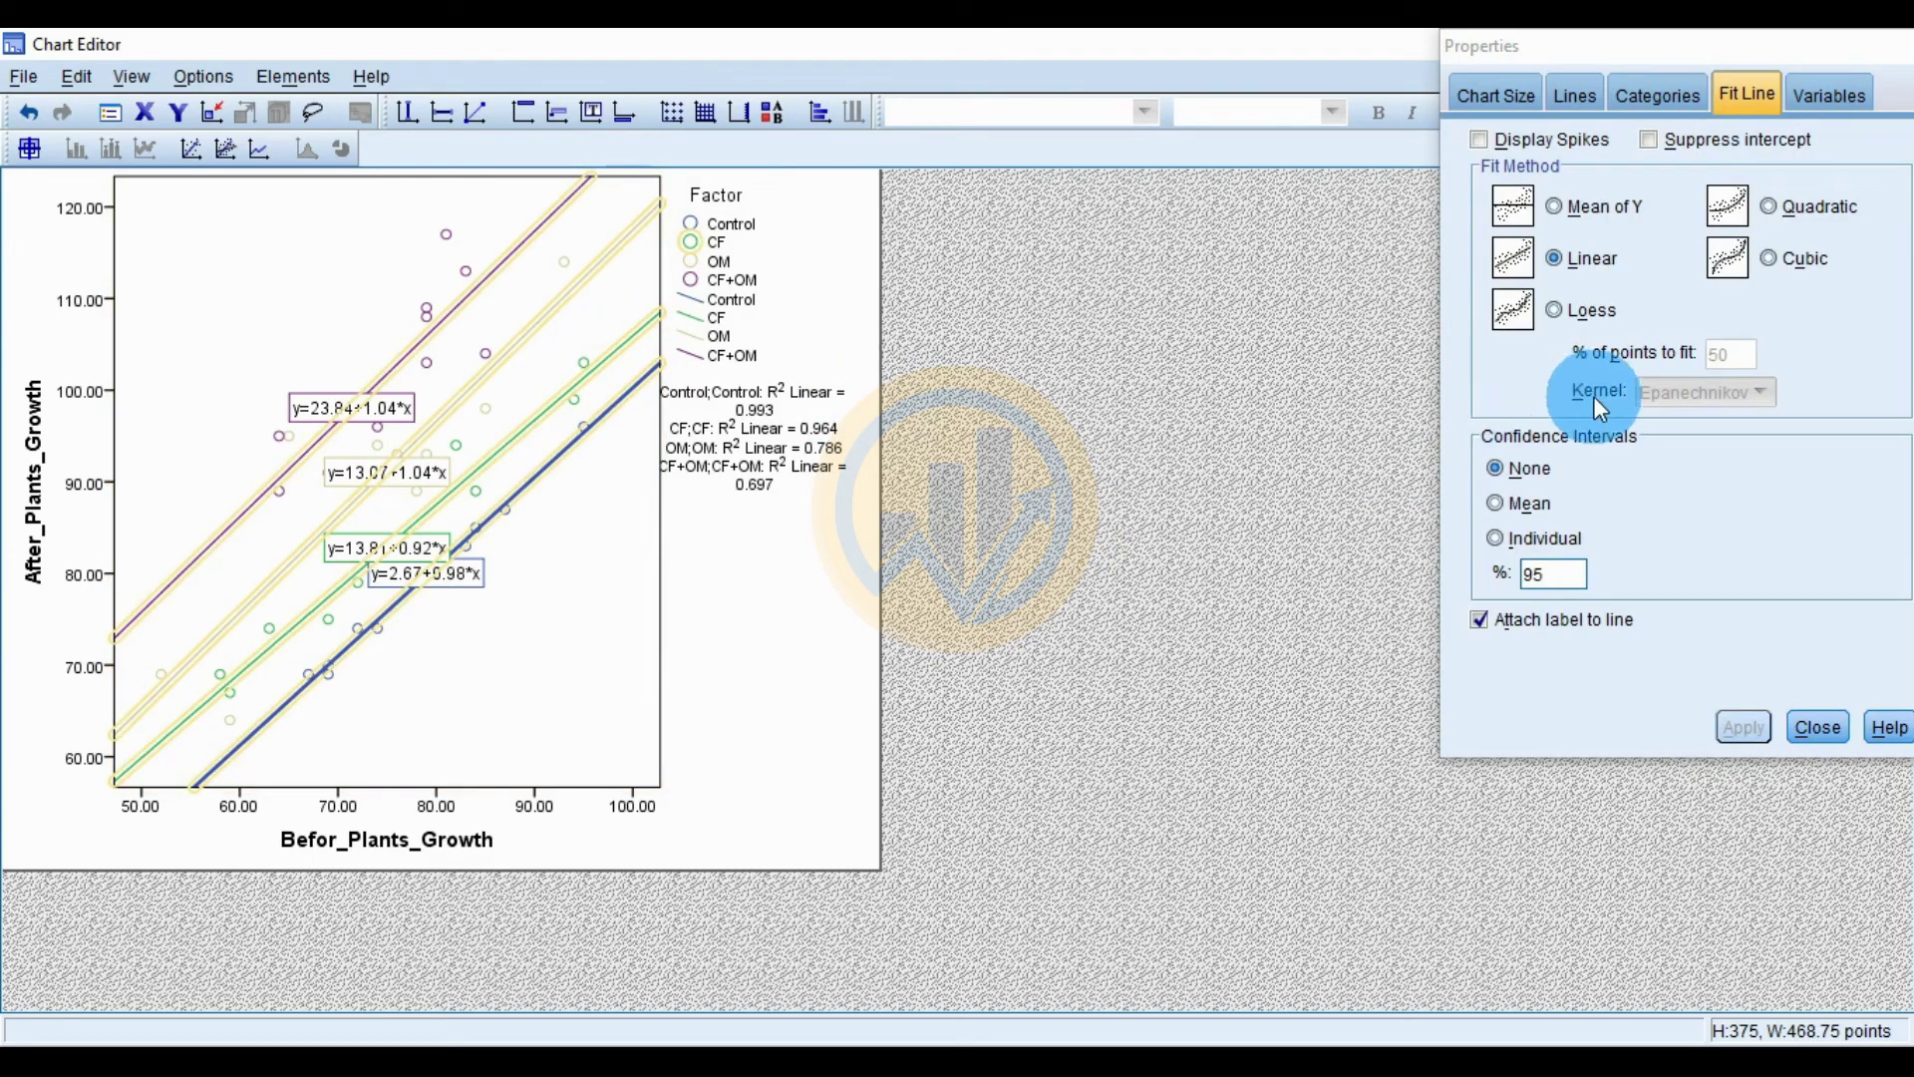
click(1578, 92)
click(1551, 283)
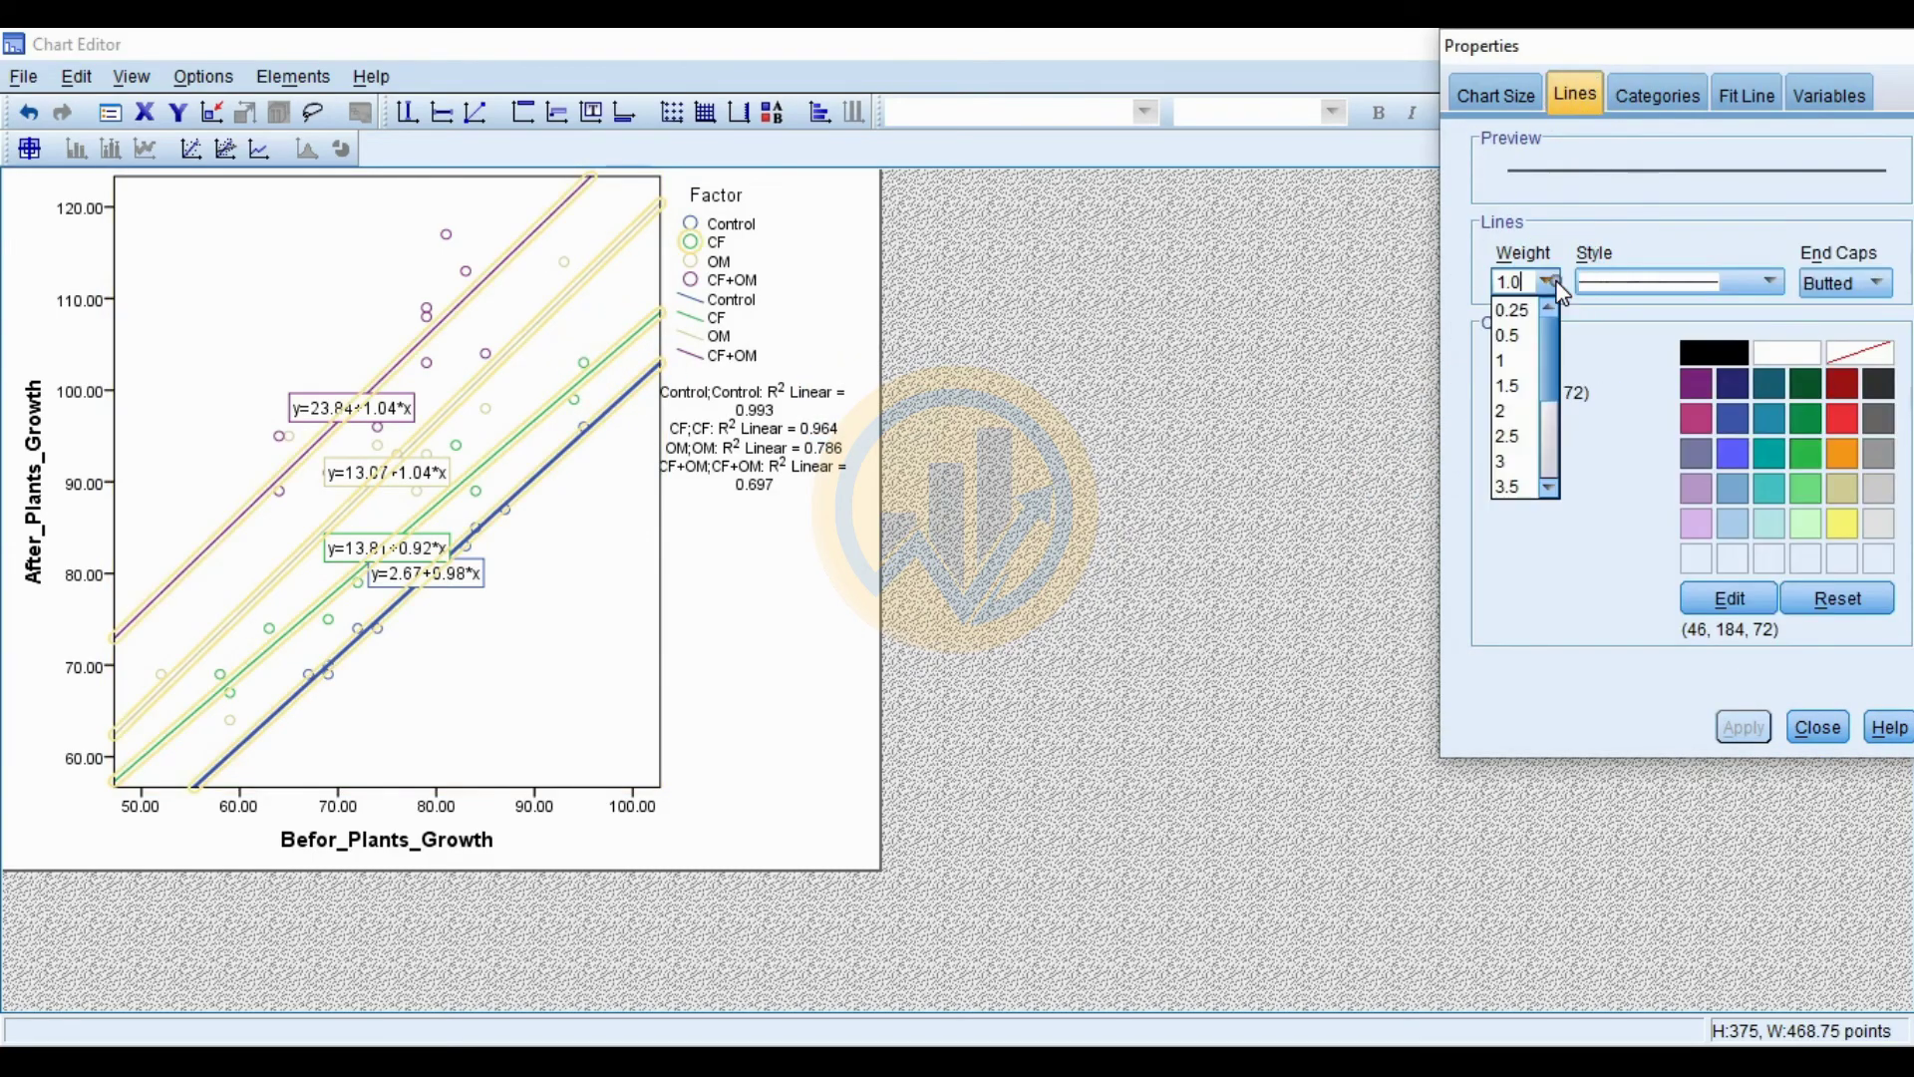
click(1513, 409)
click(1743, 726)
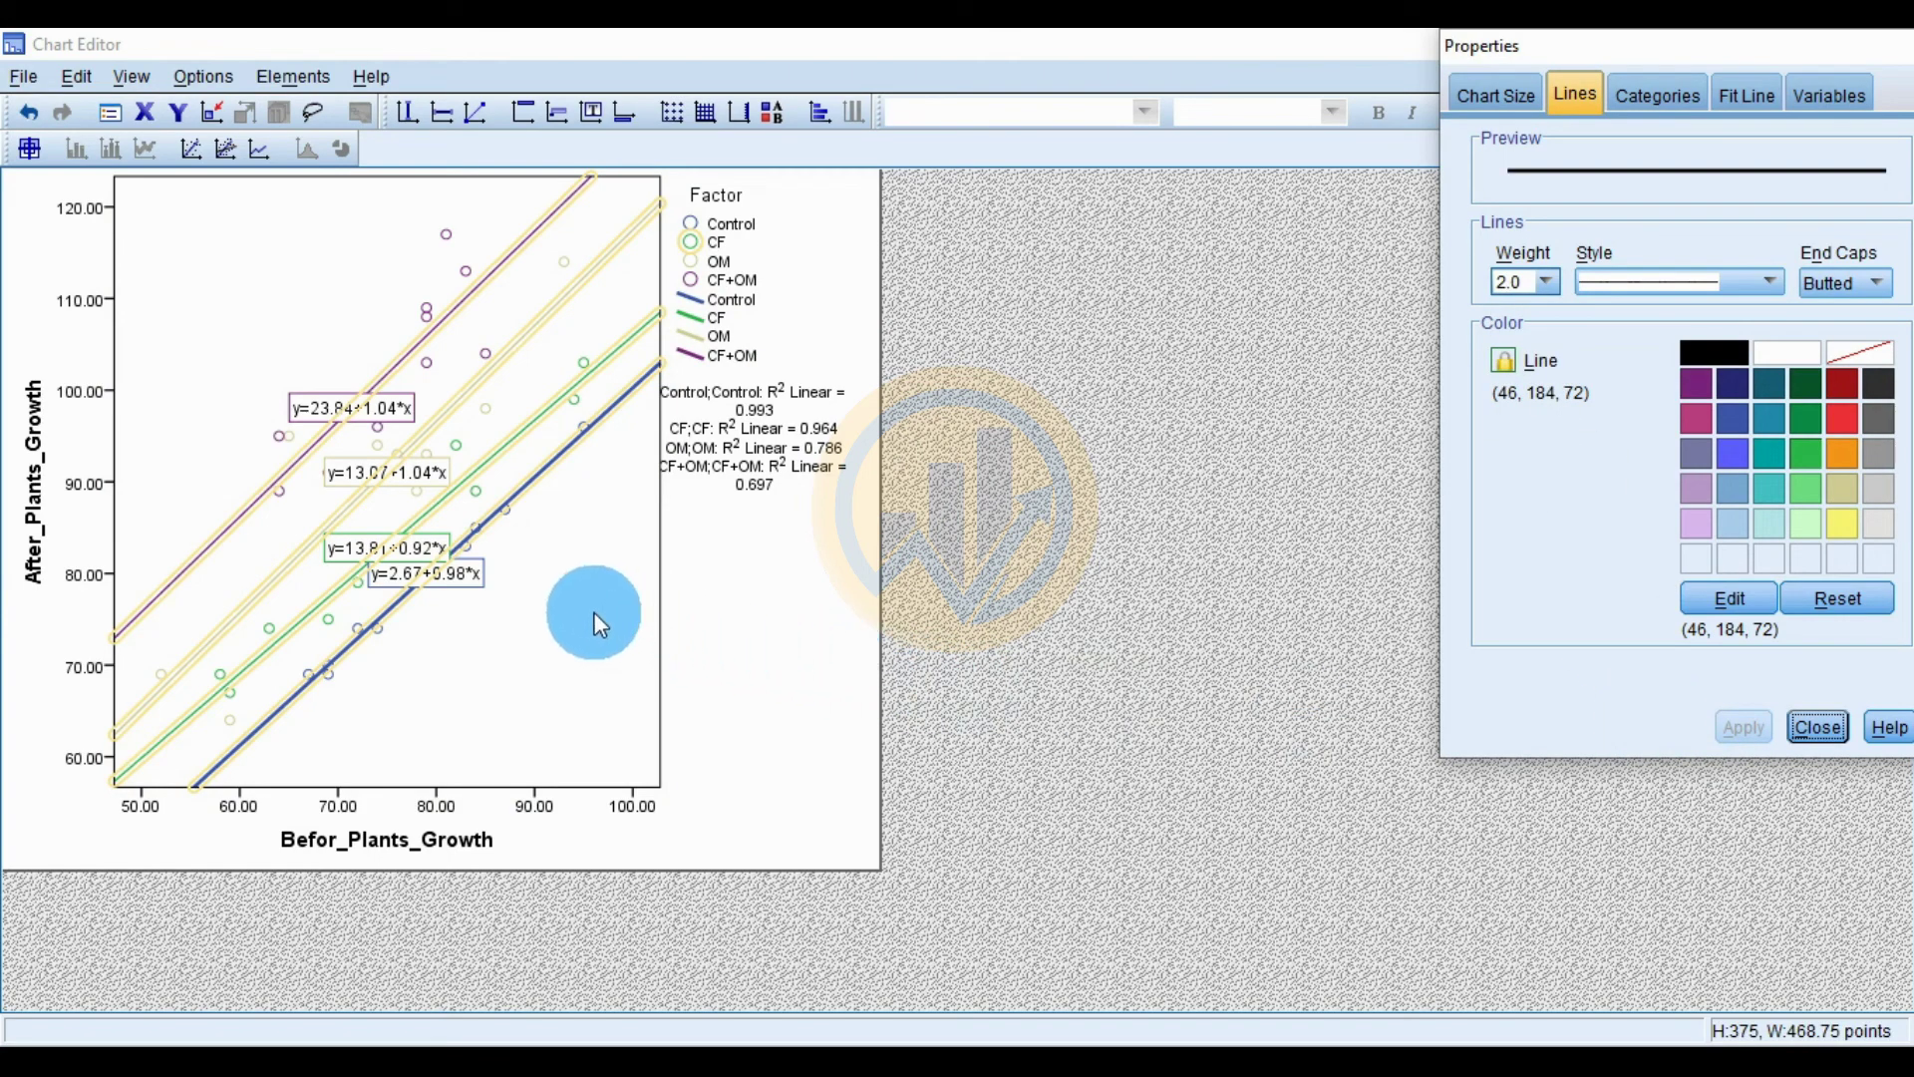
click(570, 572)
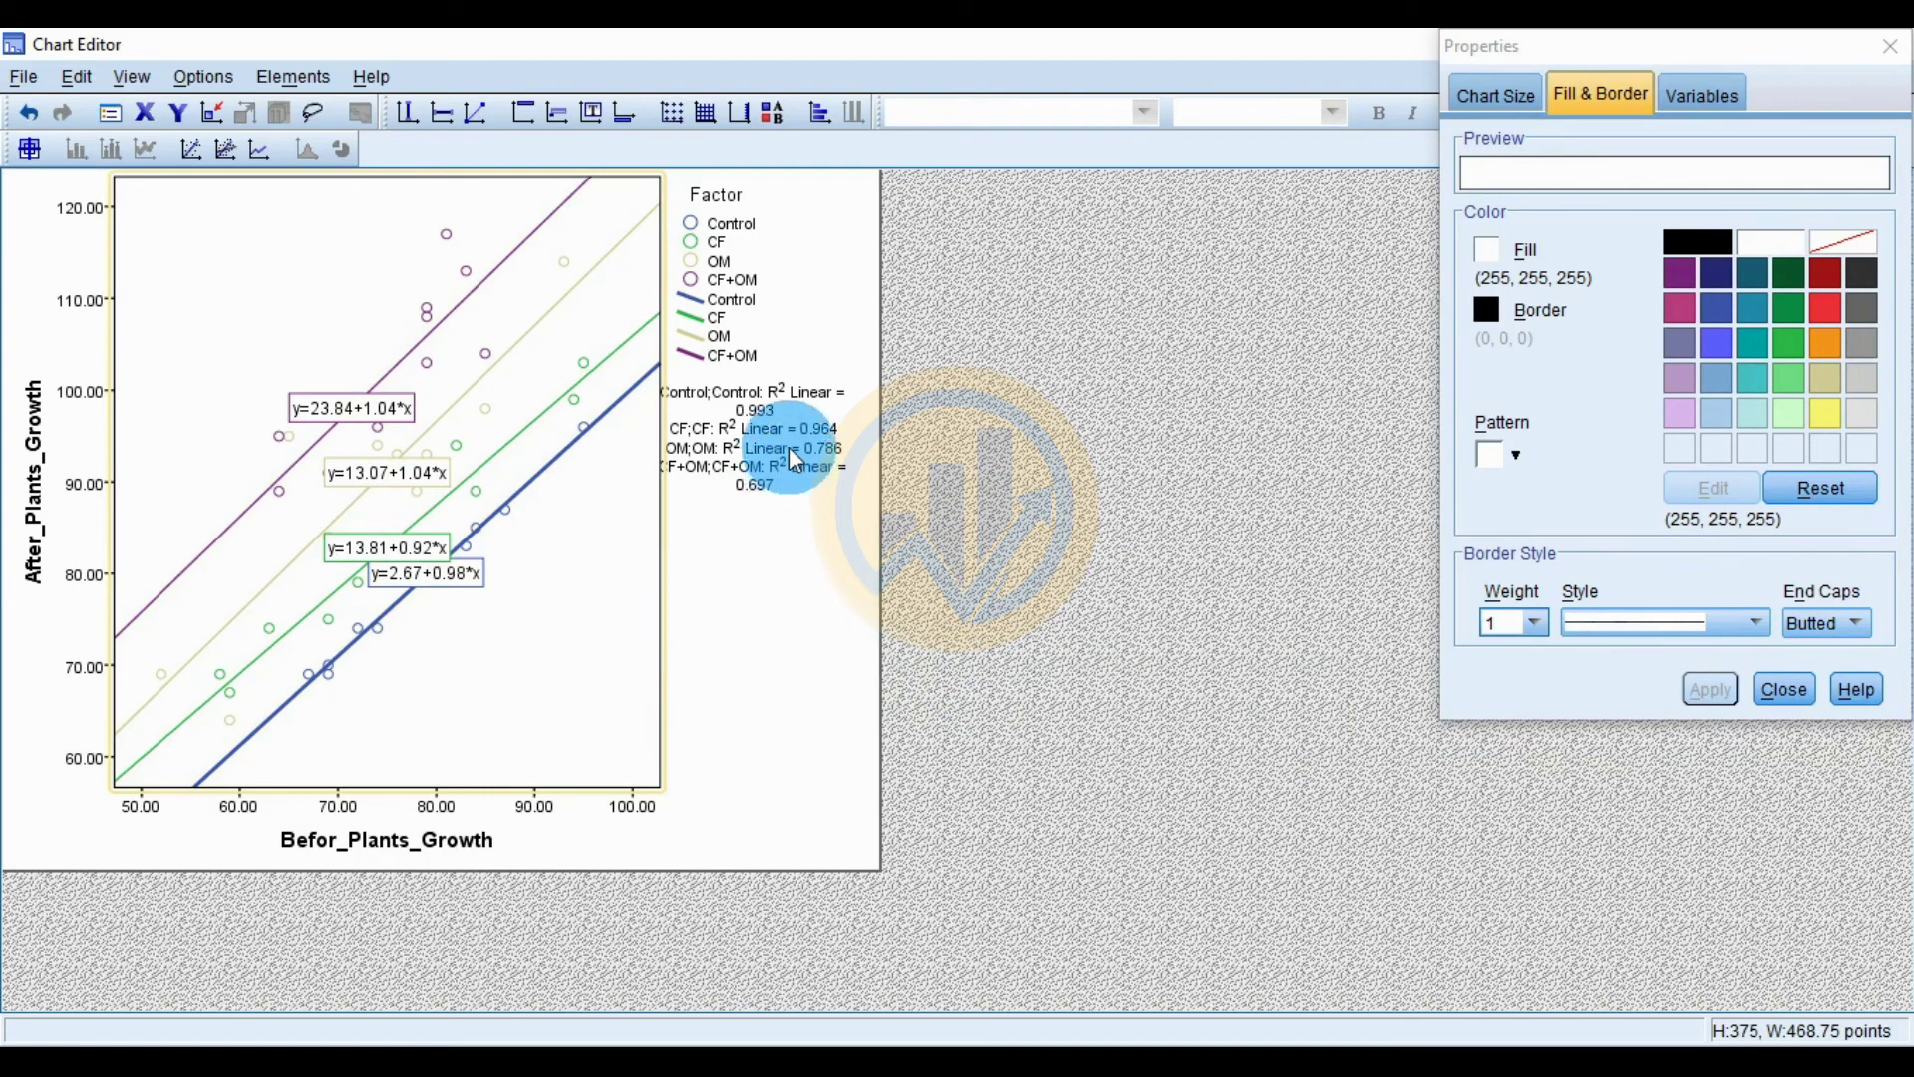
Move the R² labels into the plot's lower-right area and the Factor legend into its upper-left area
drag(810, 391, 578, 619)
click(734, 317)
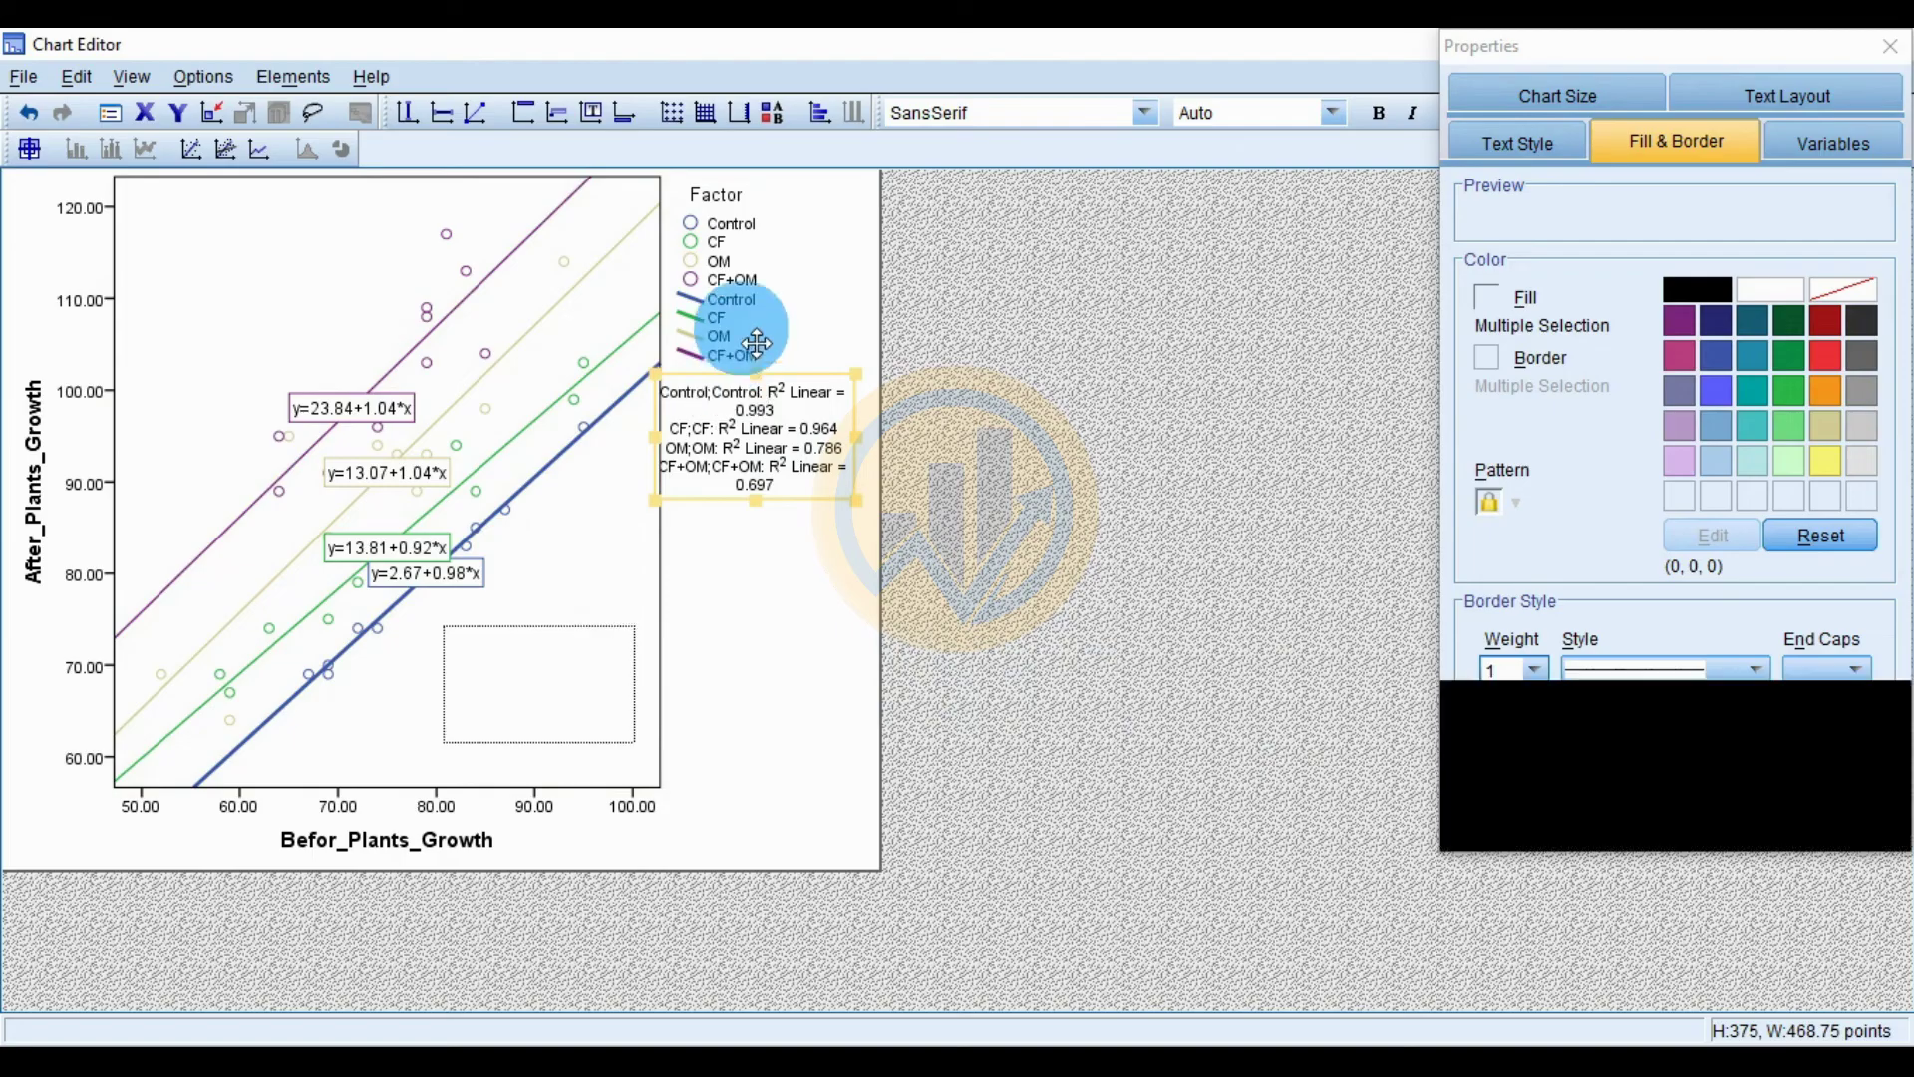
click(744, 242)
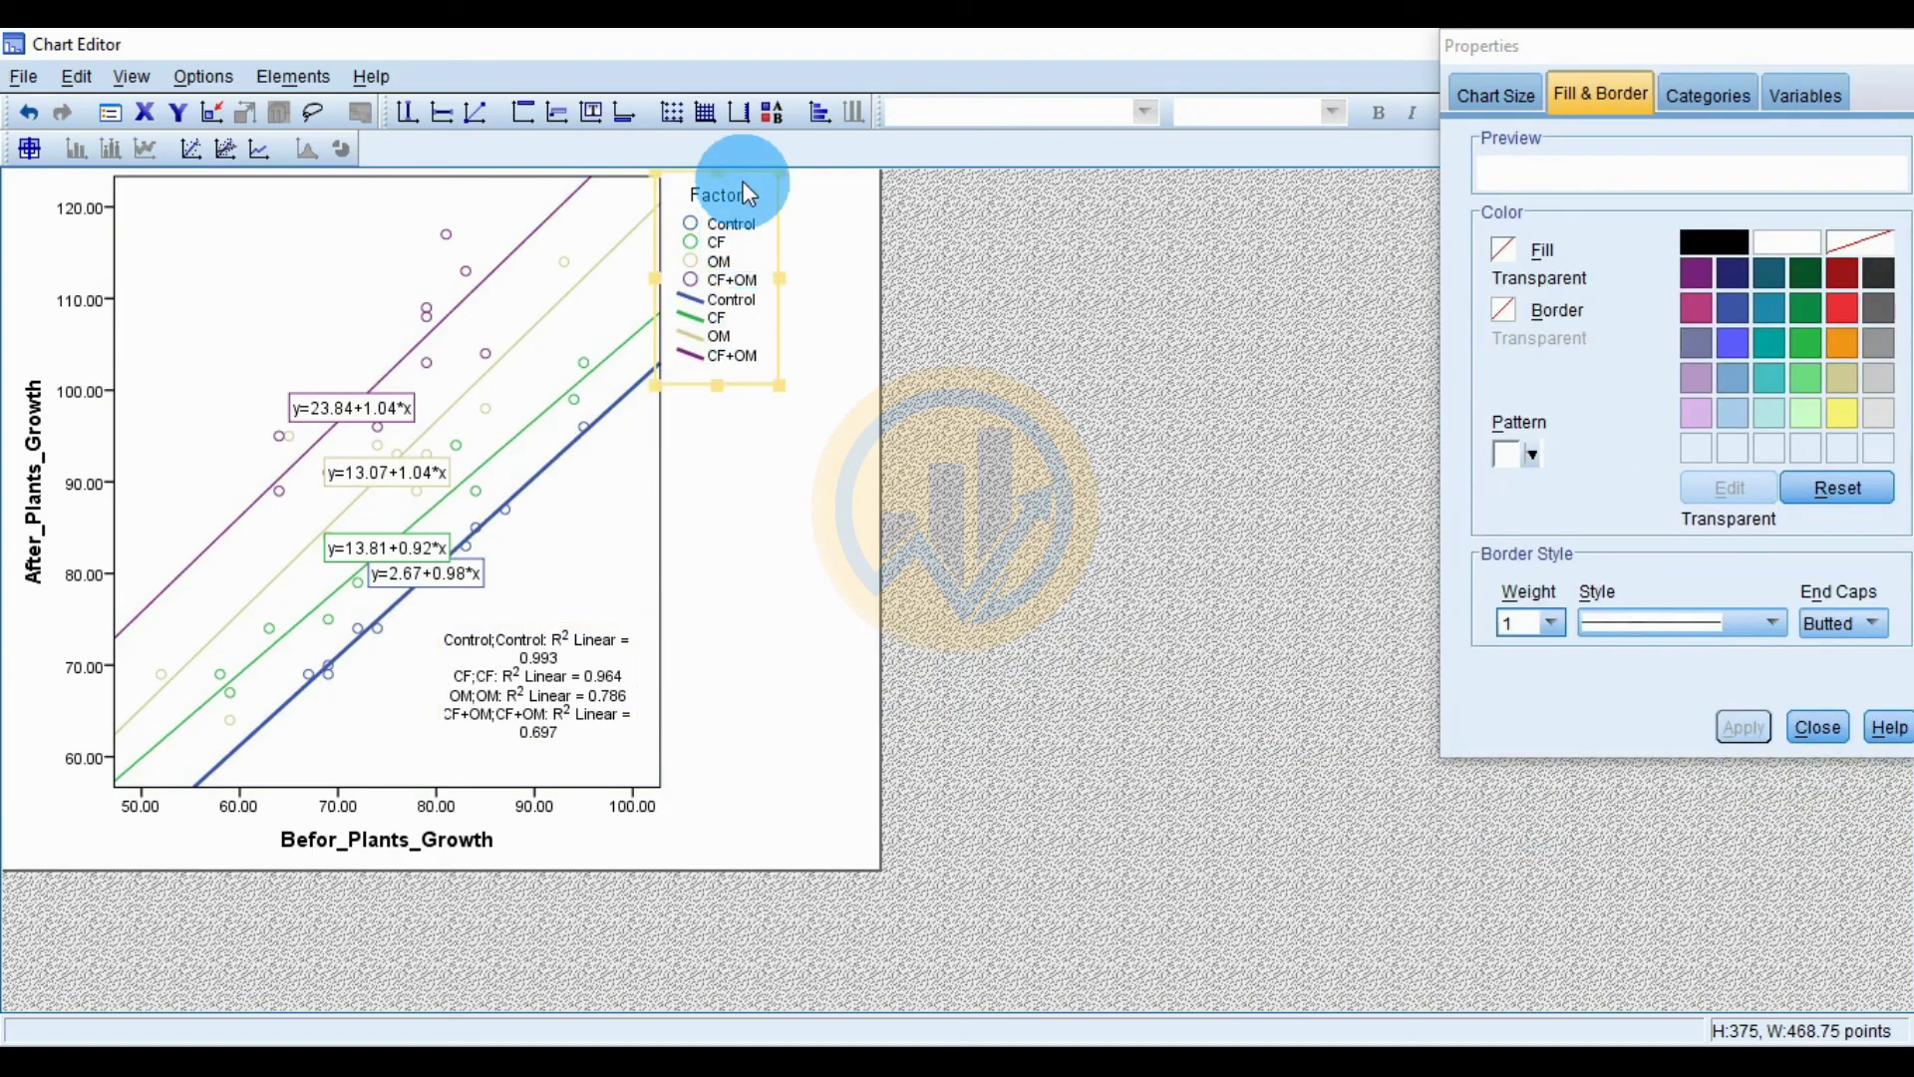
drag(760, 189, 240, 217)
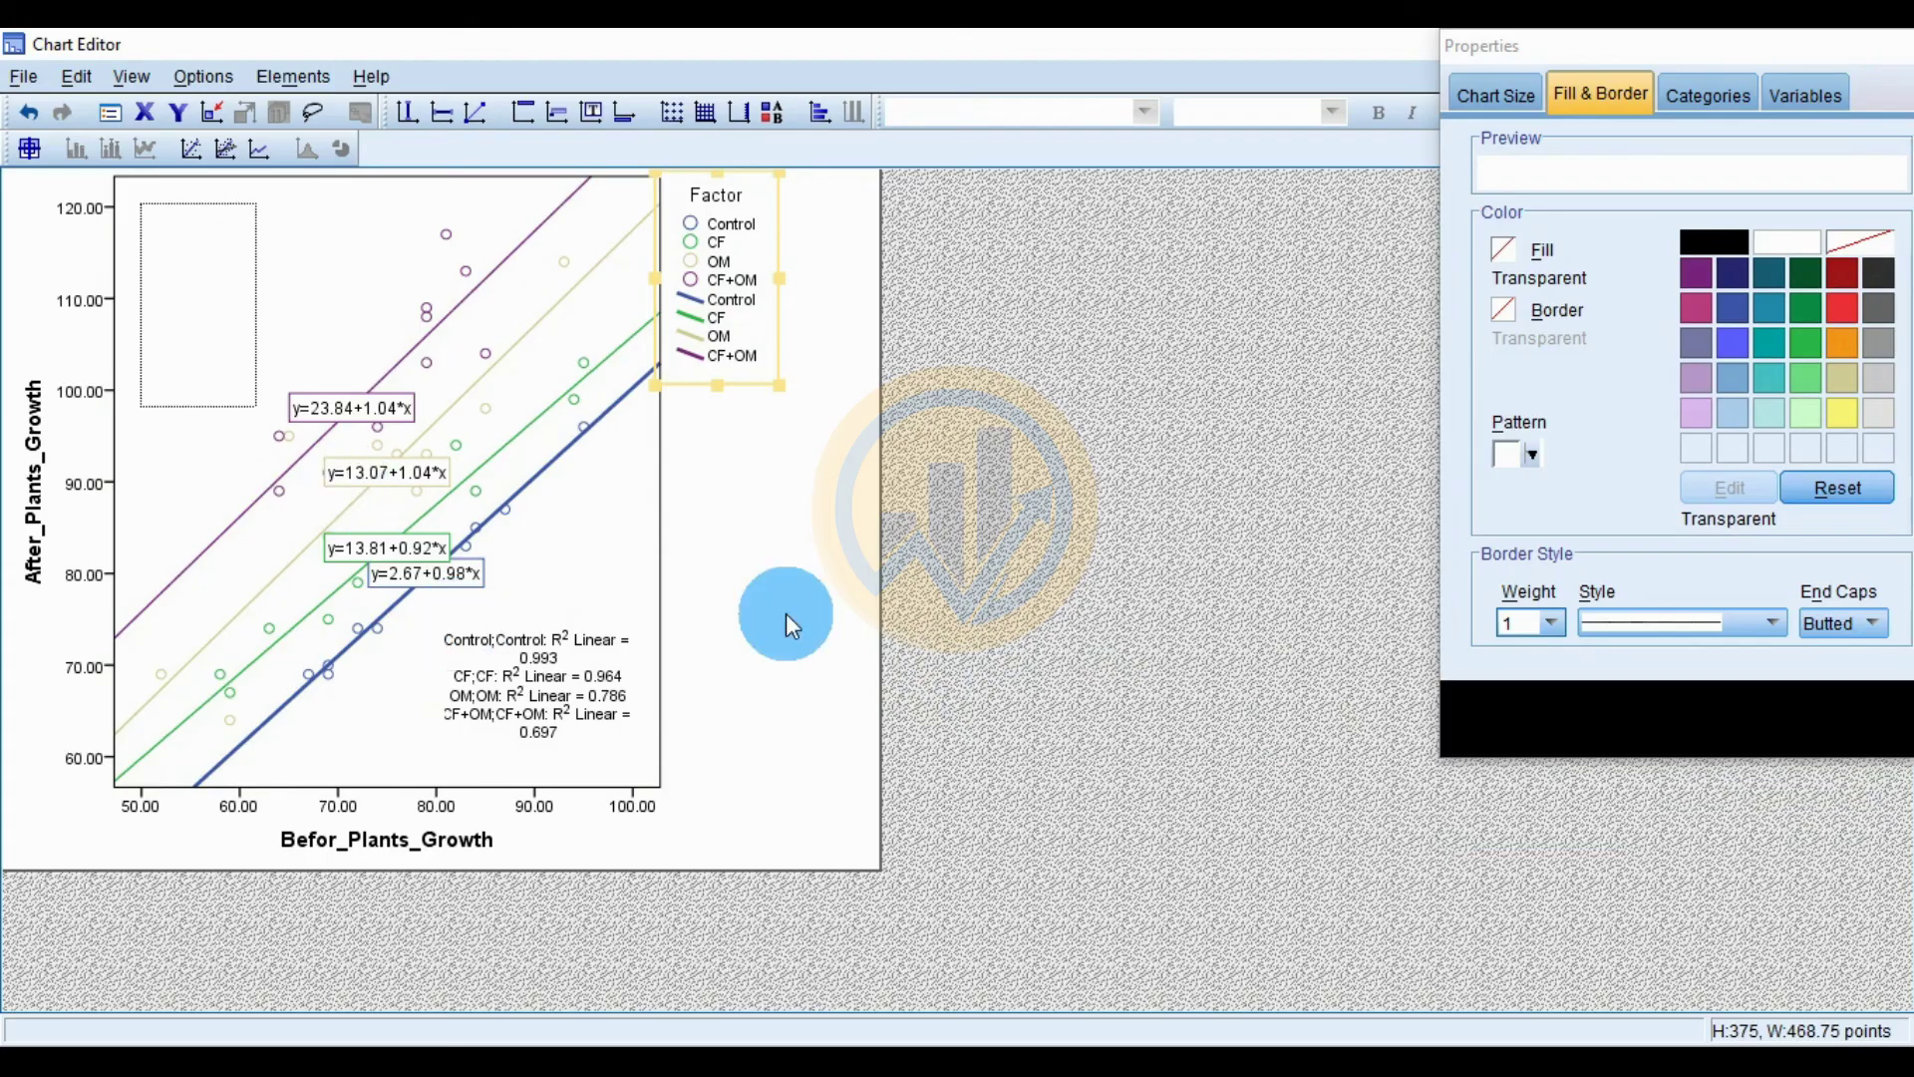
click(792, 607)
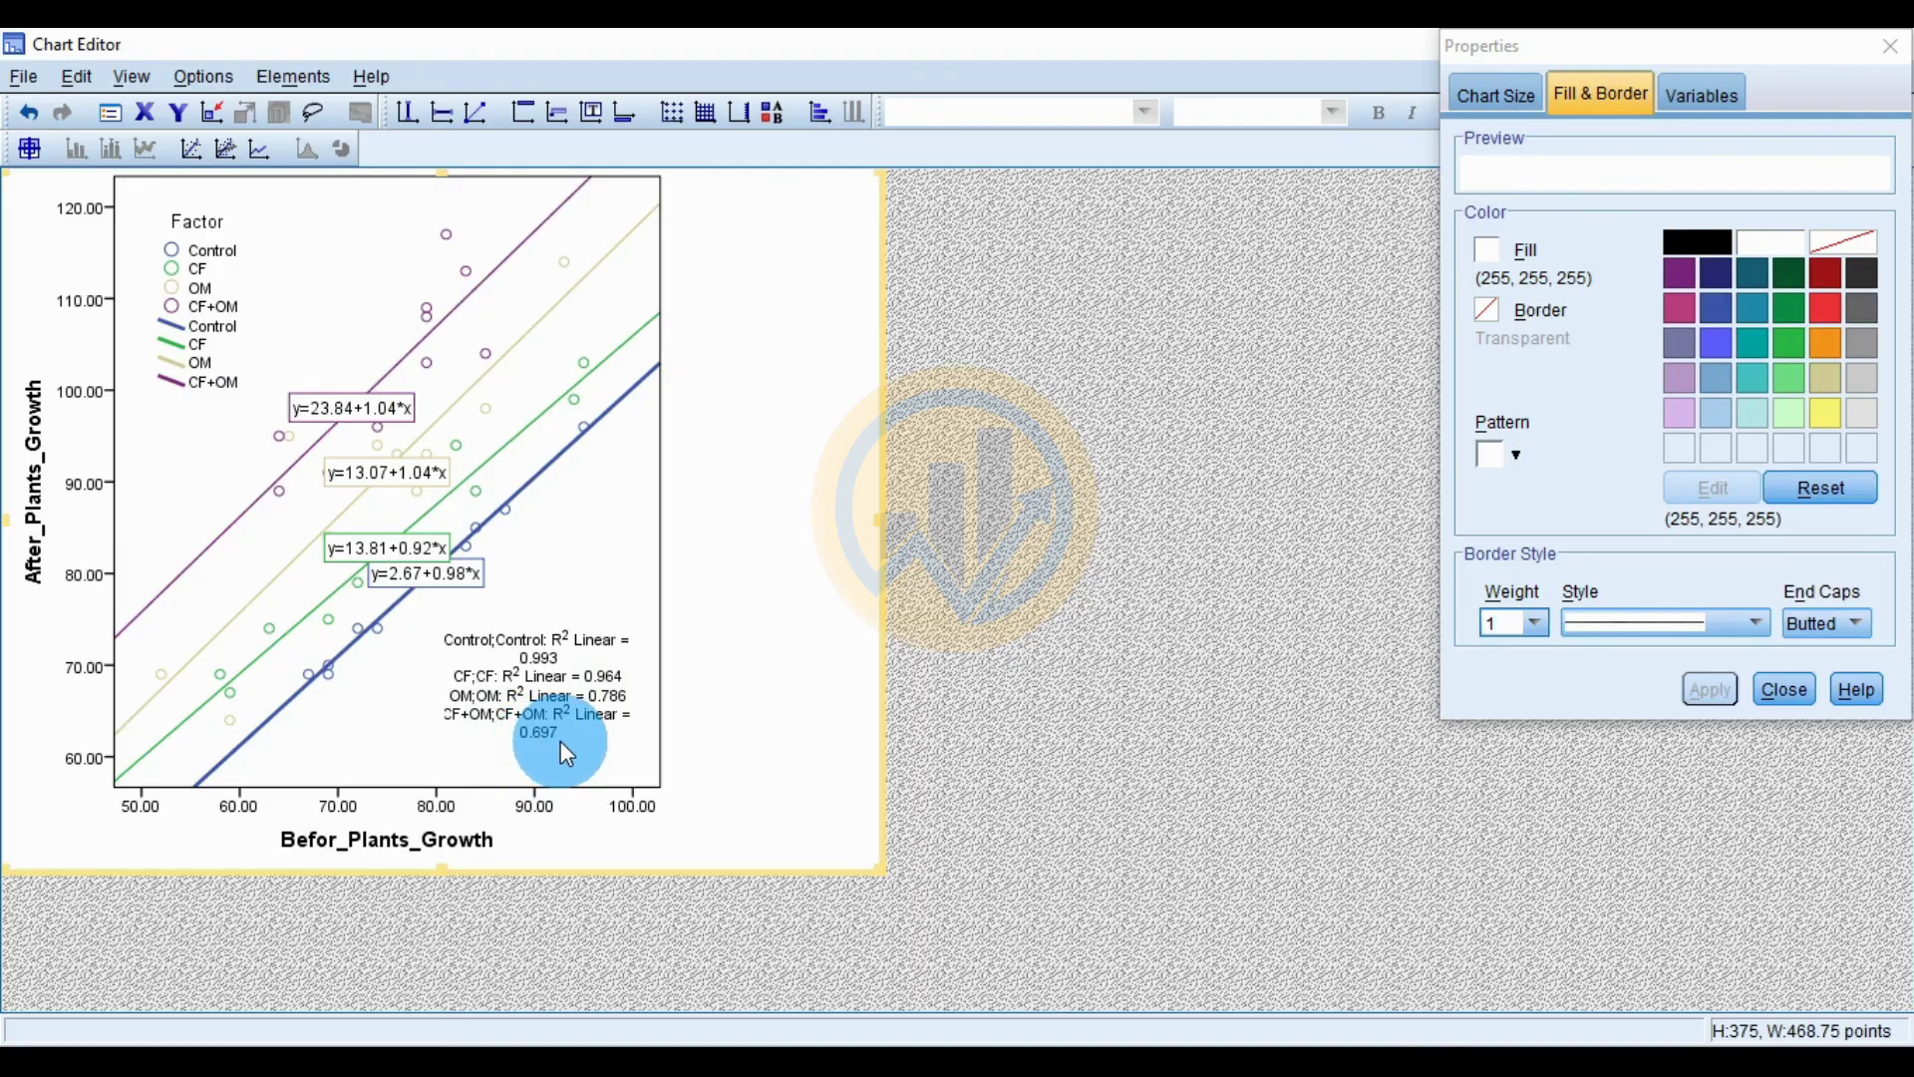
Finish editing the chart, return to the output document and deselect the updated scatterplot
click(1784, 690)
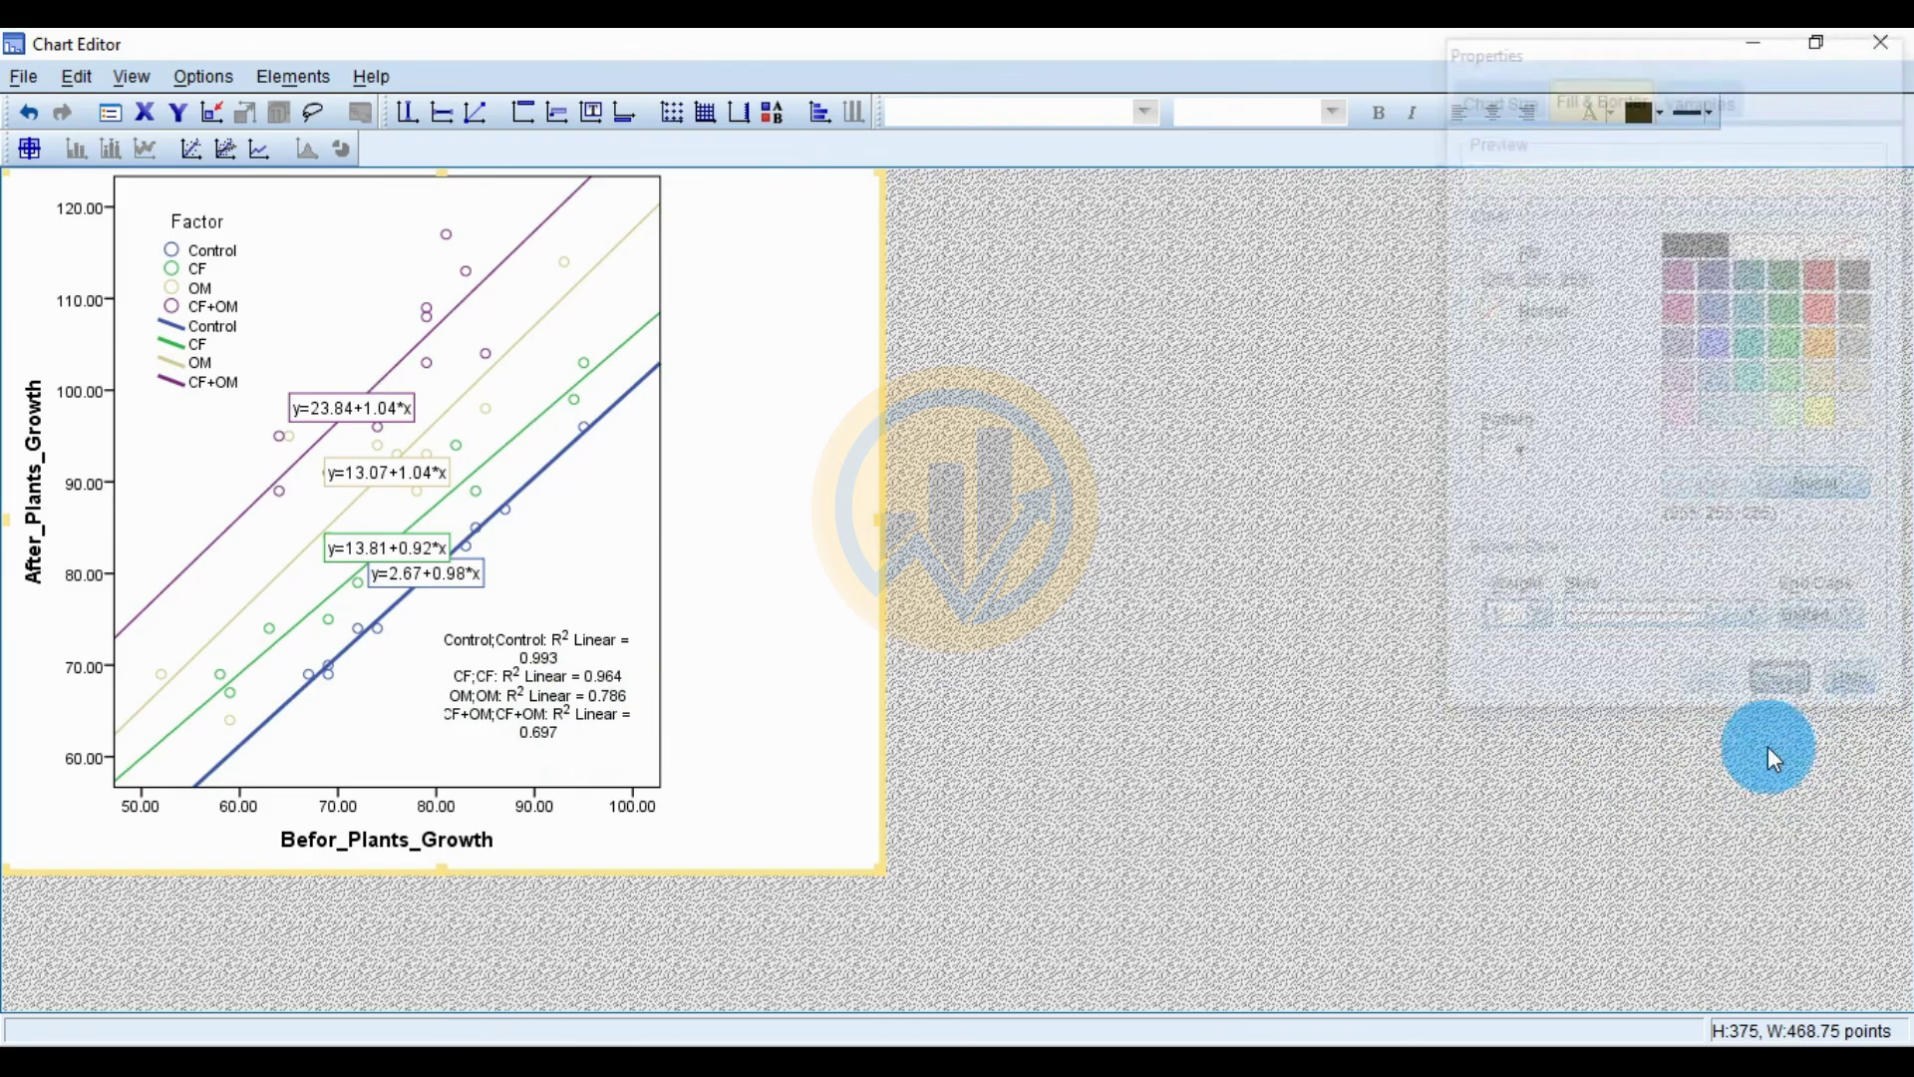
click(1889, 45)
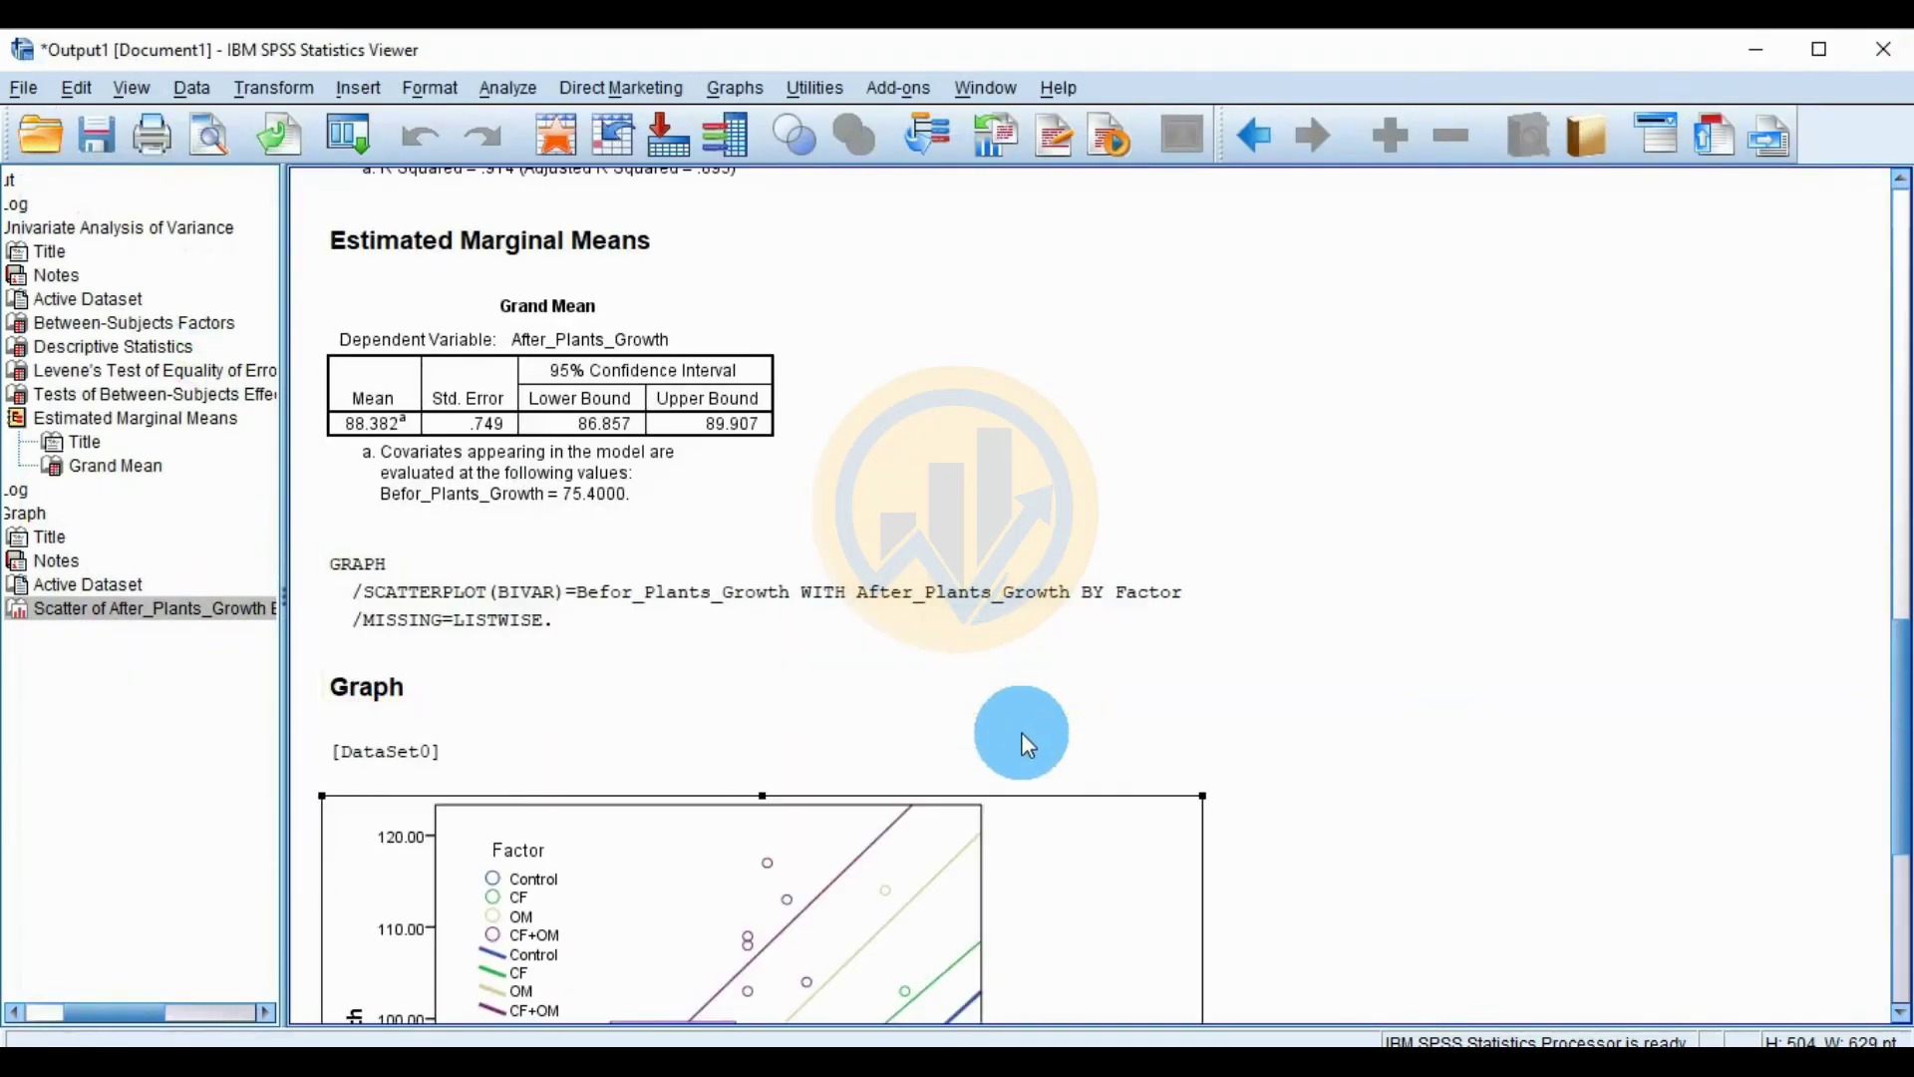
click(1273, 705)
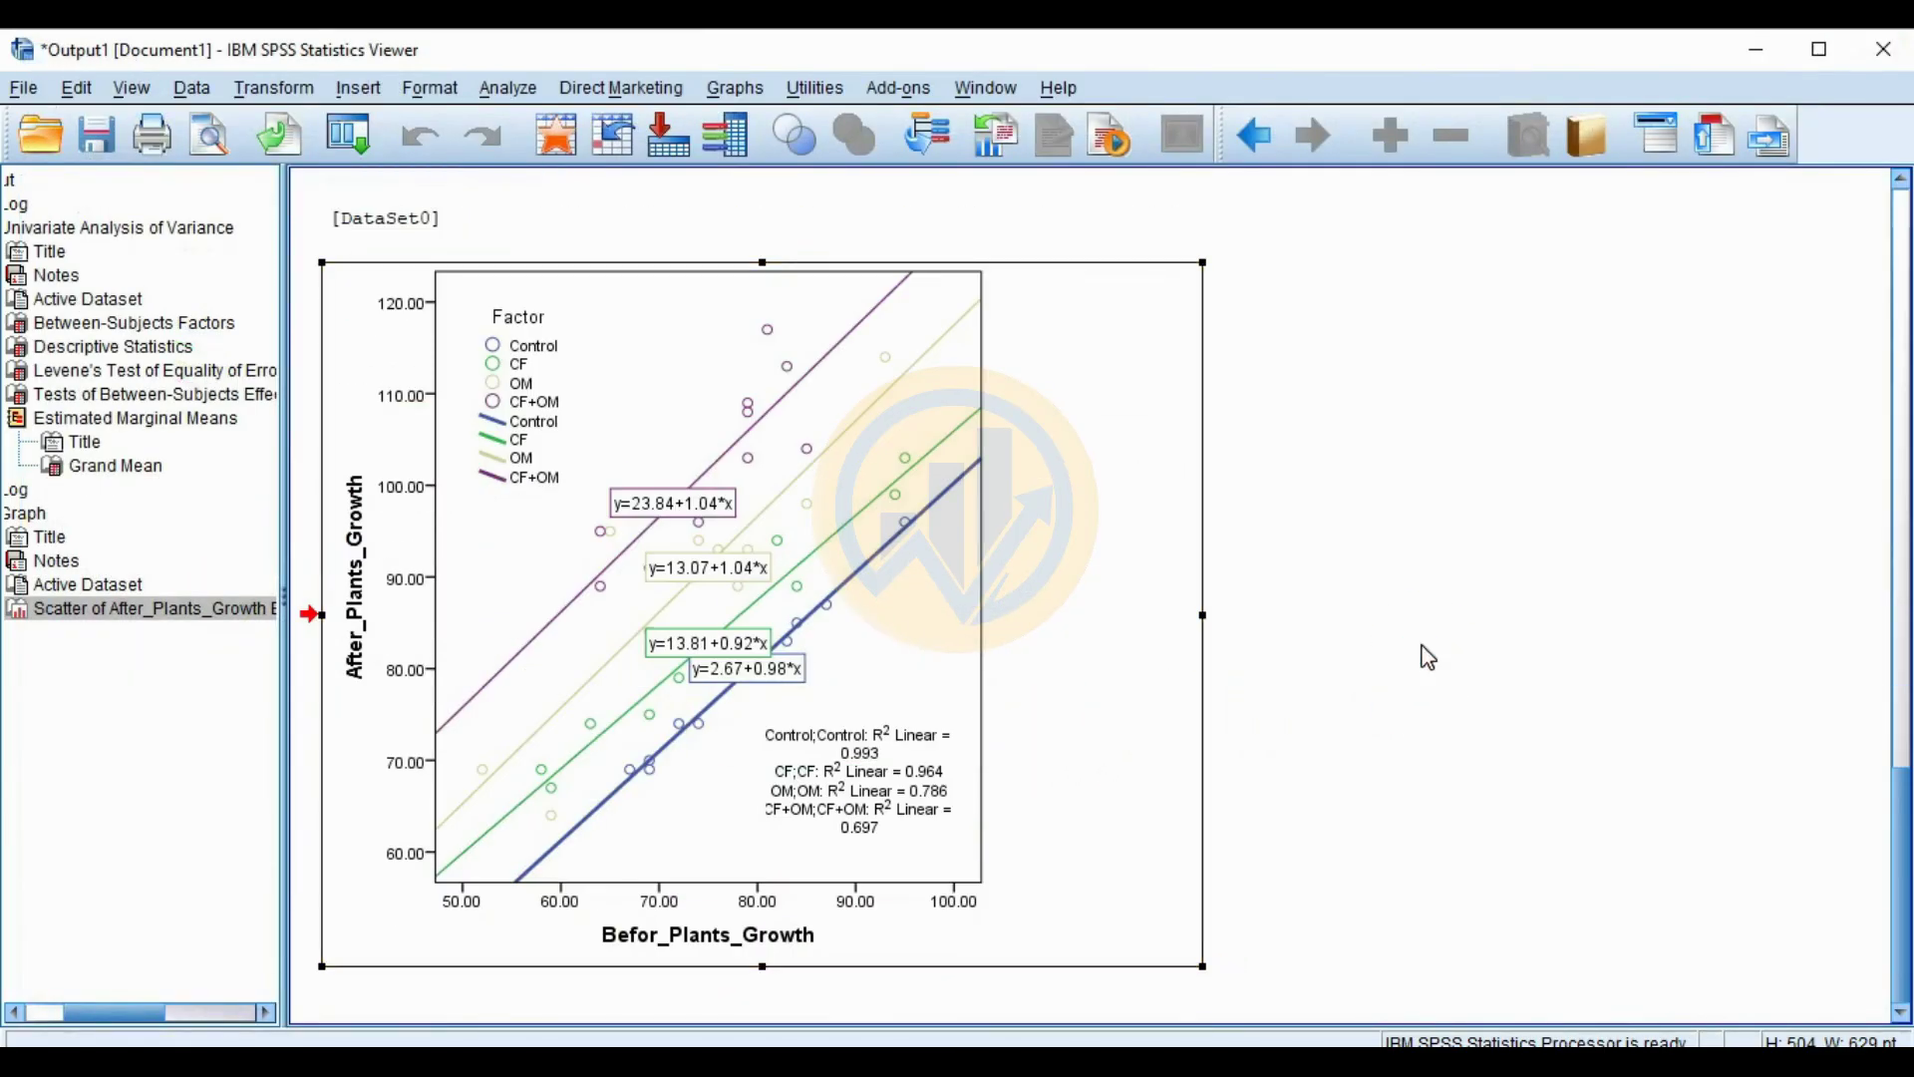
click(743, 464)
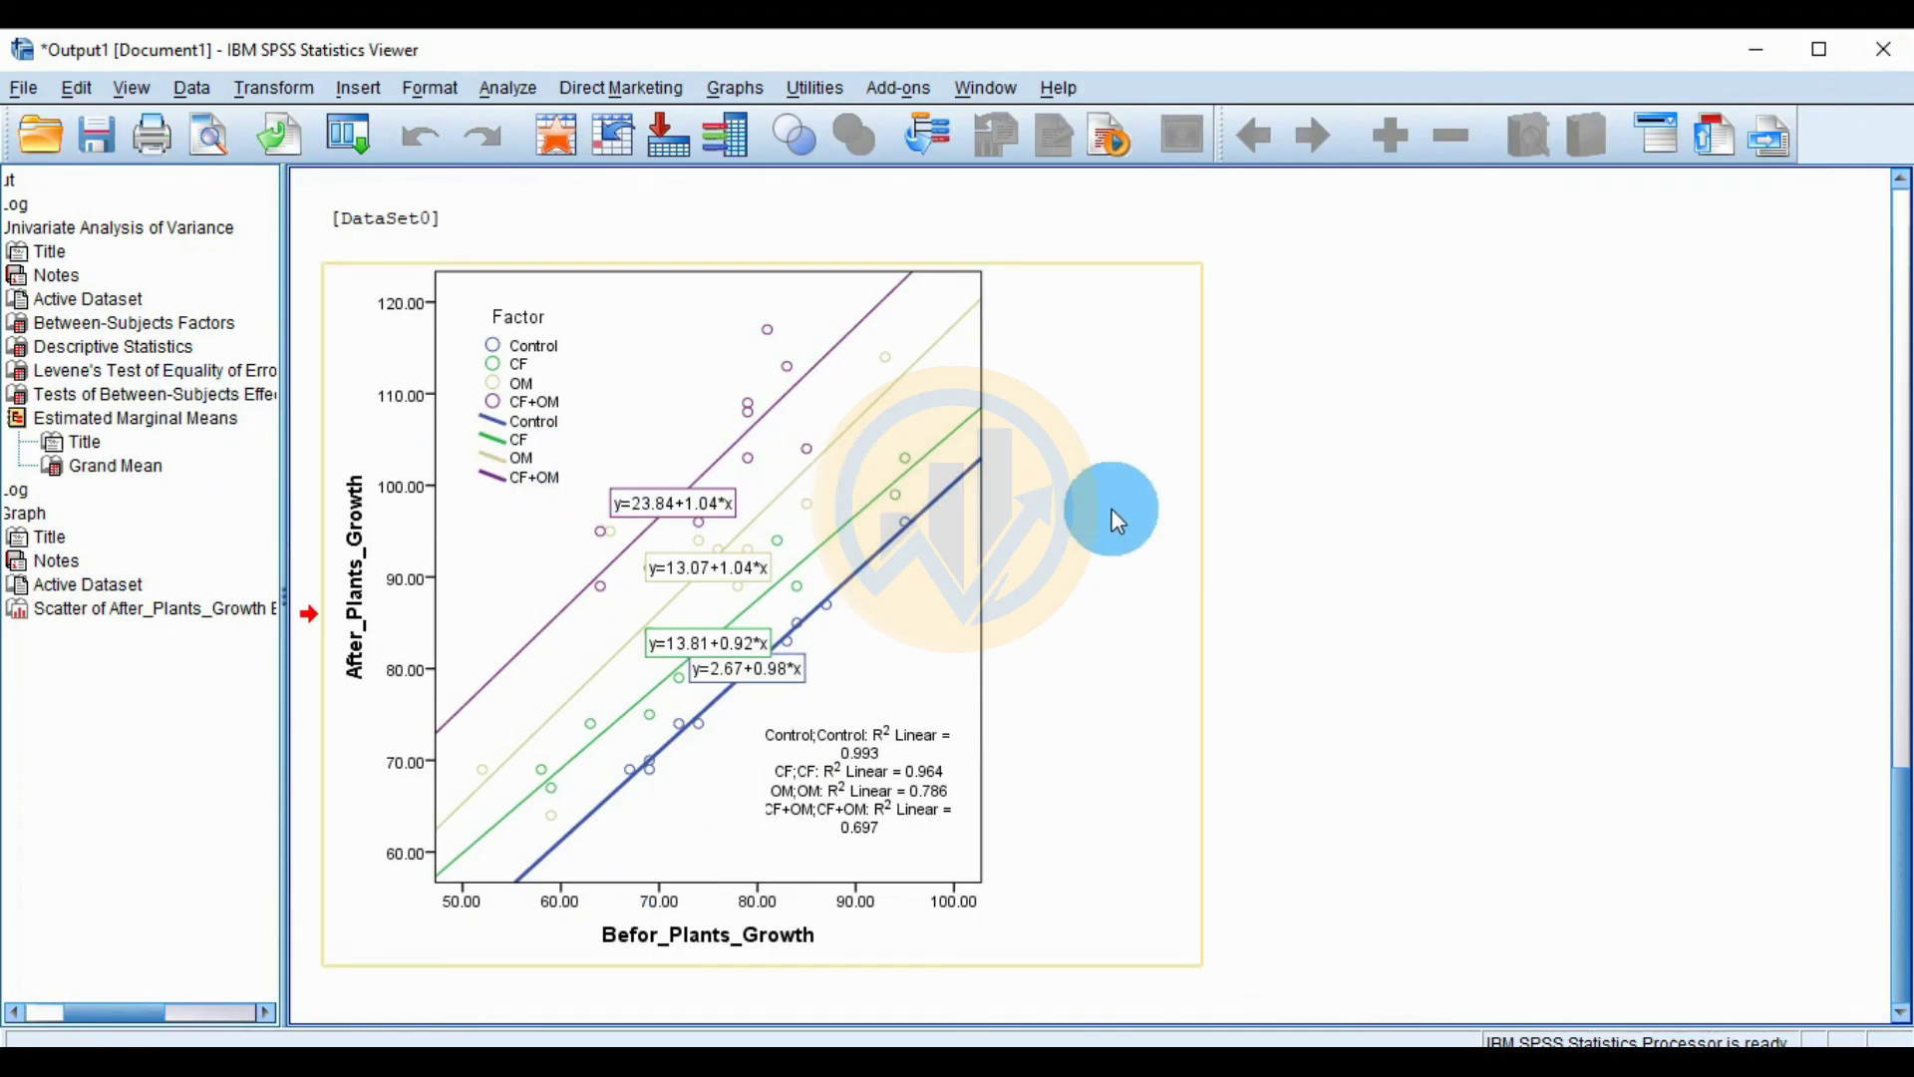
click(1414, 542)
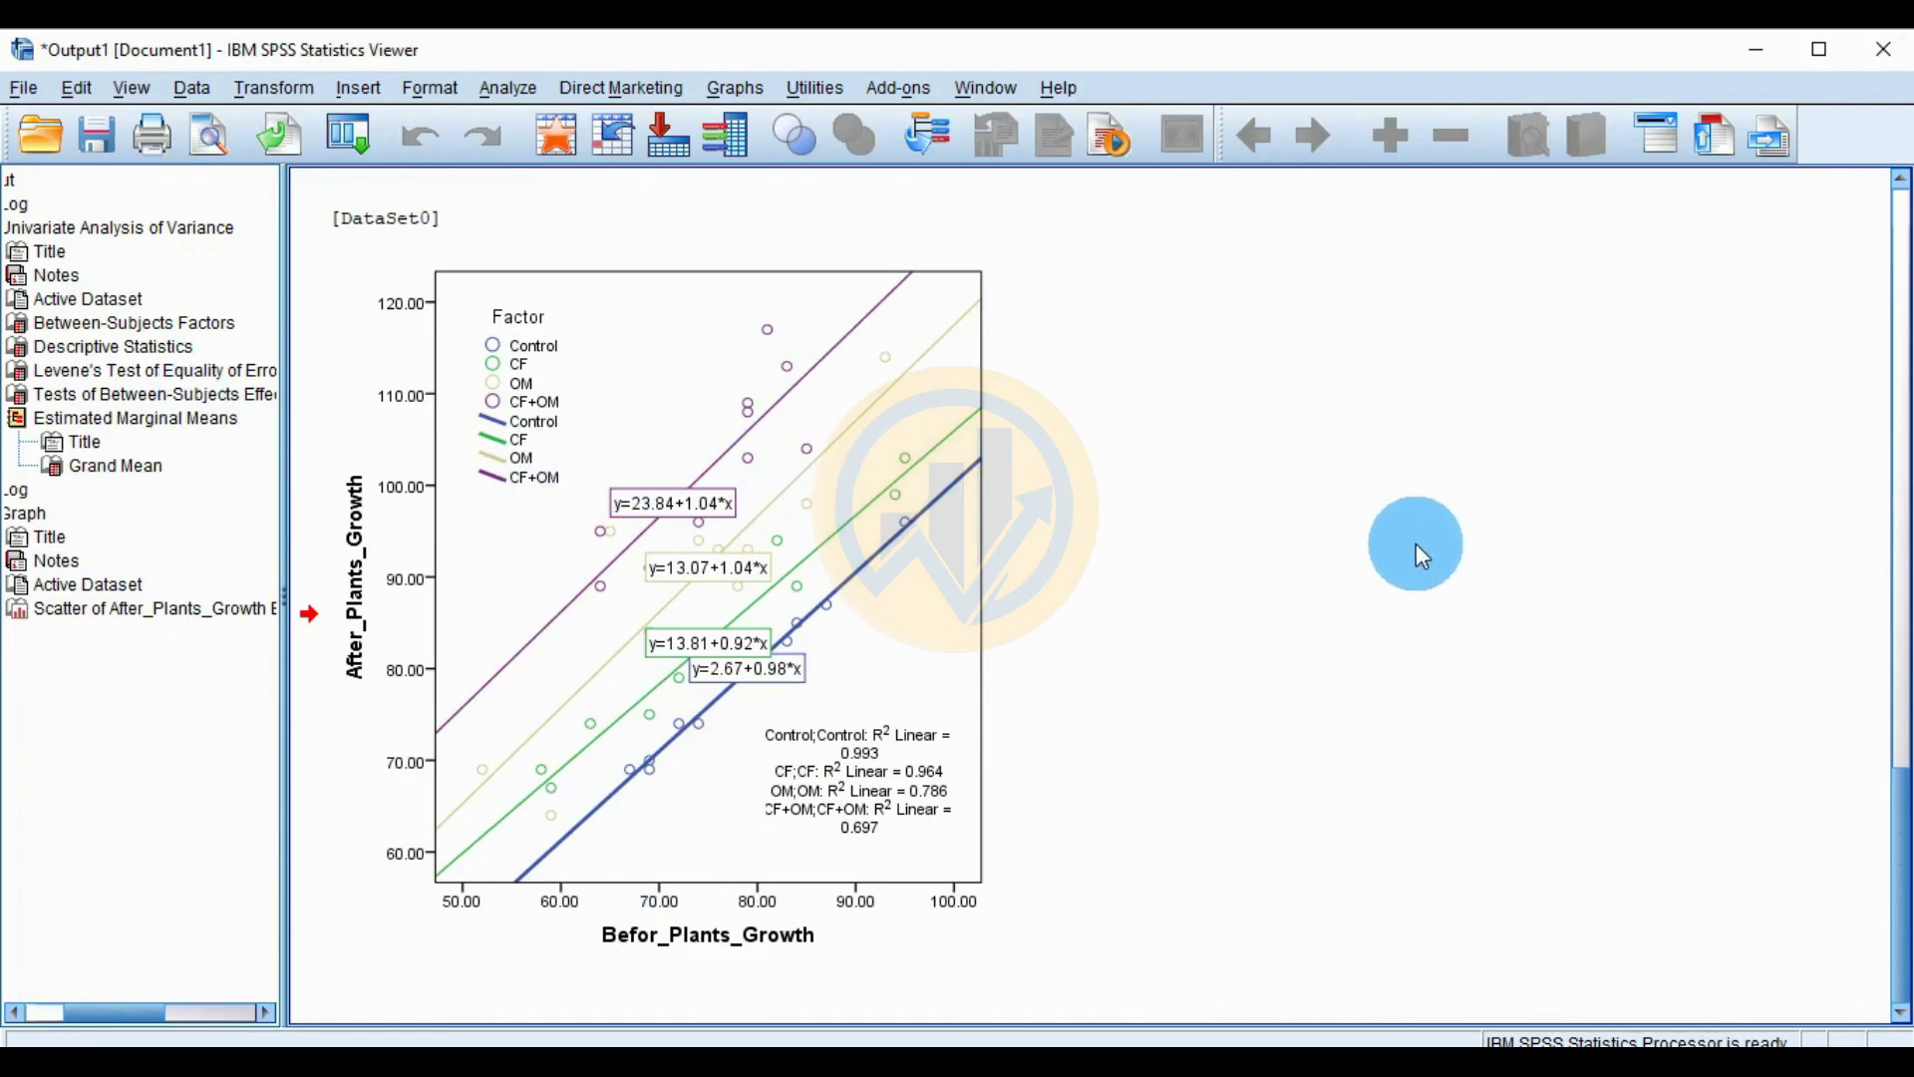